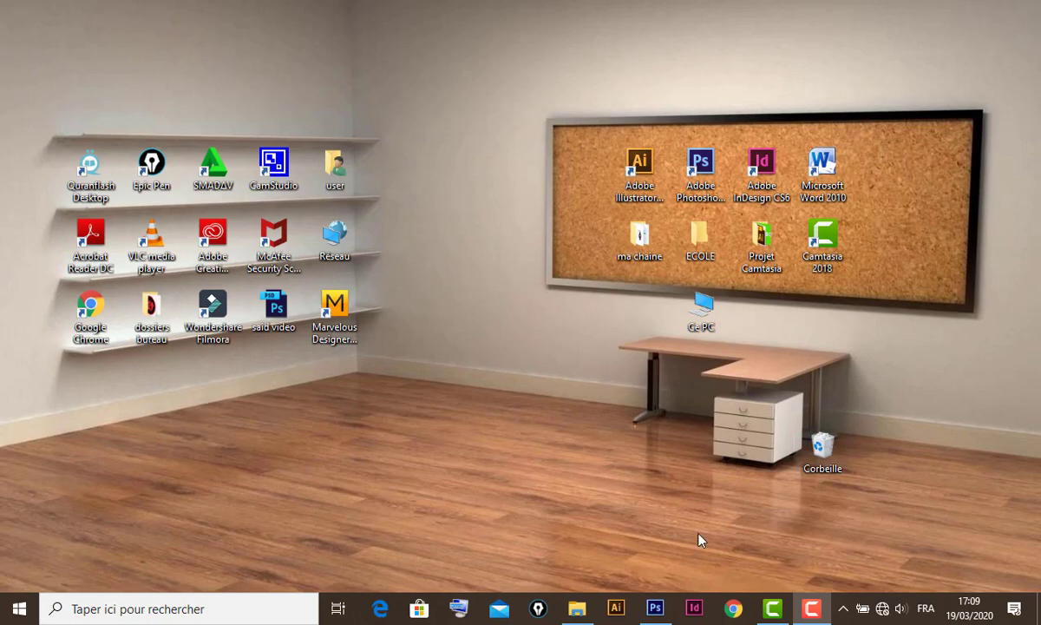
- Bring forward the Photoshop window showing the reference flyer 'Flyer Pizza à faire.jpg'
mouse_move(658, 611)
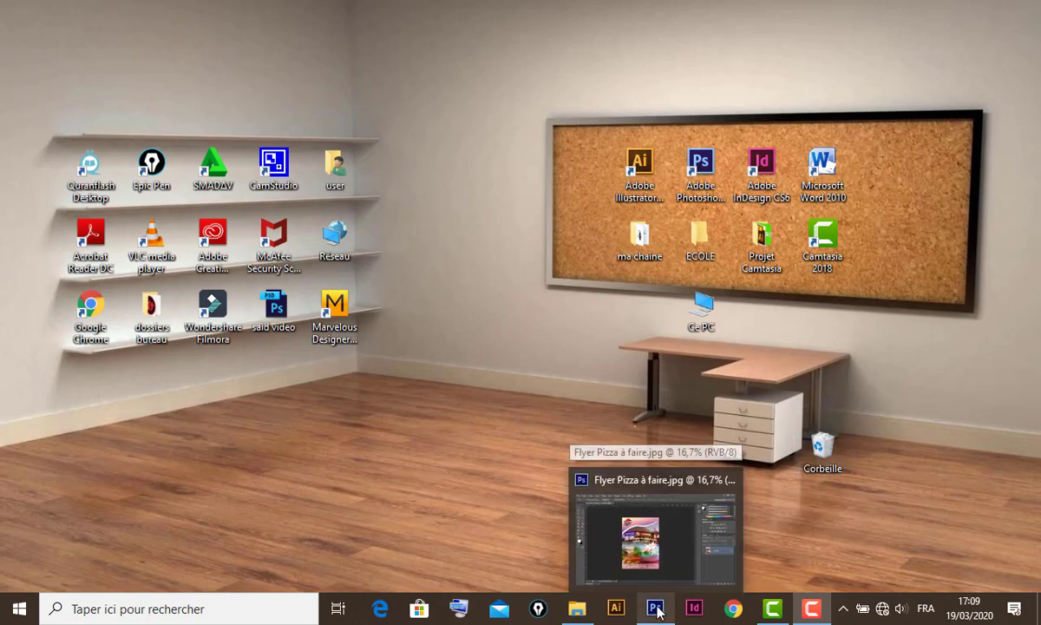
left_click(683, 504)
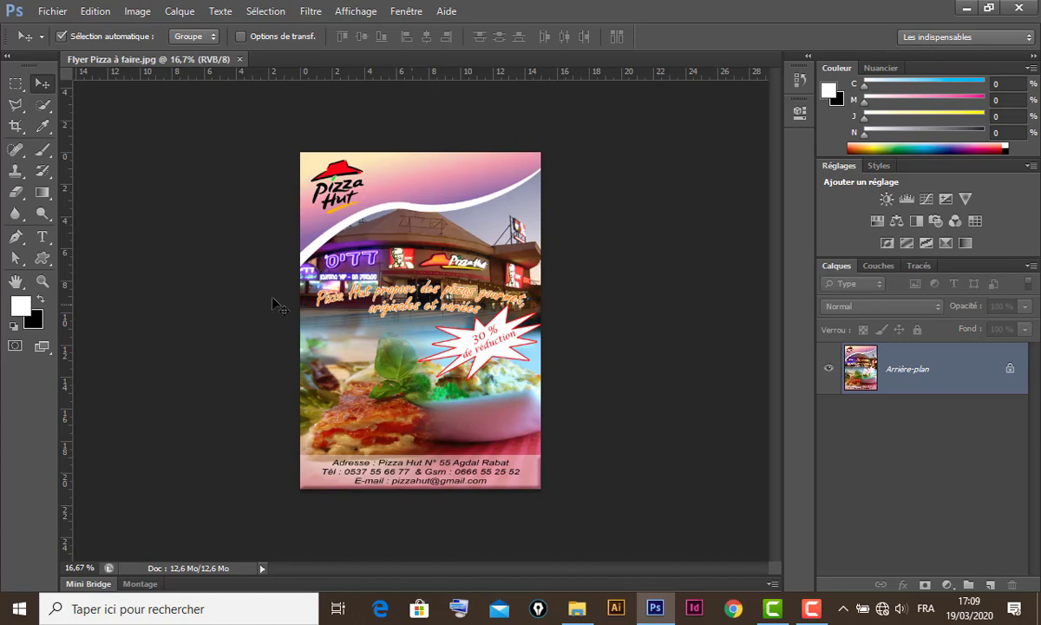
left_click(57, 12)
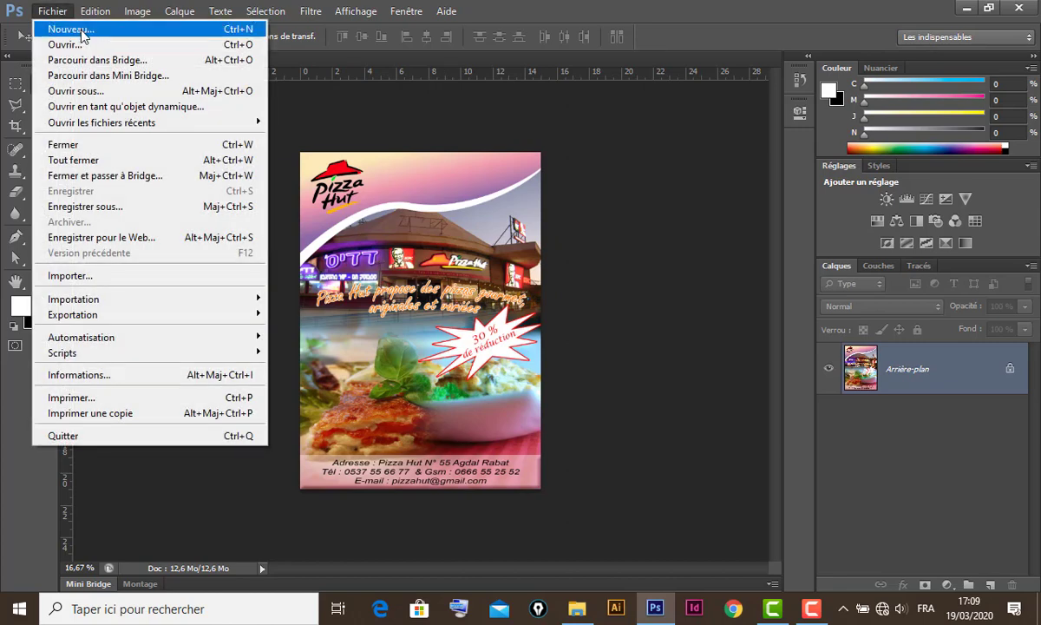
- Create 'flyer Pizza': international paper A5, 14,8 × 21 cm, 300 ppi, CMYK, white background
left_click(81, 30)
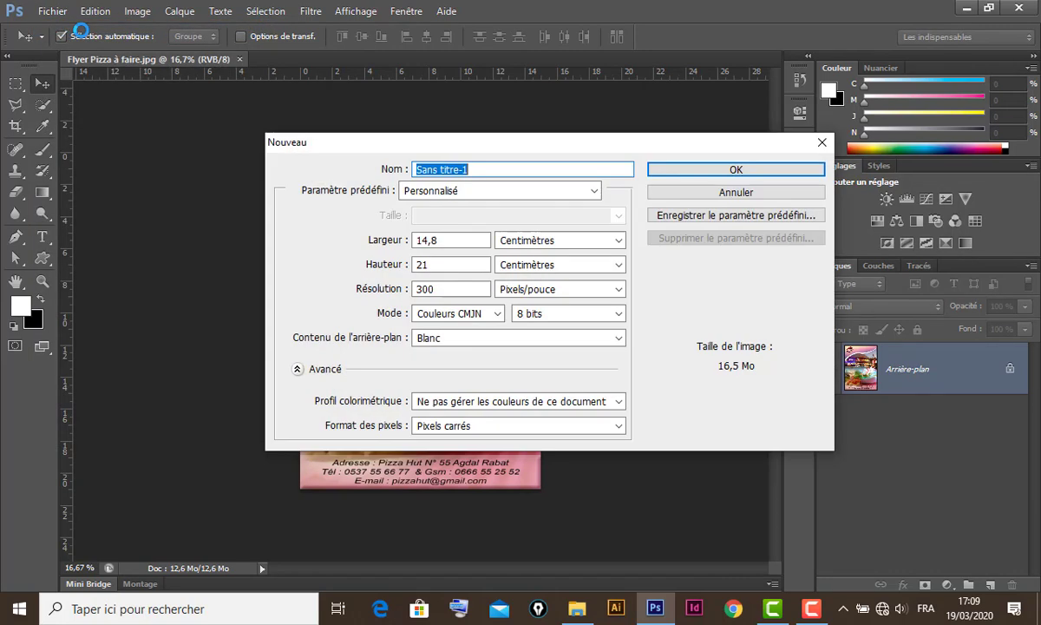
left_click_drag(506, 147, 753, 163)
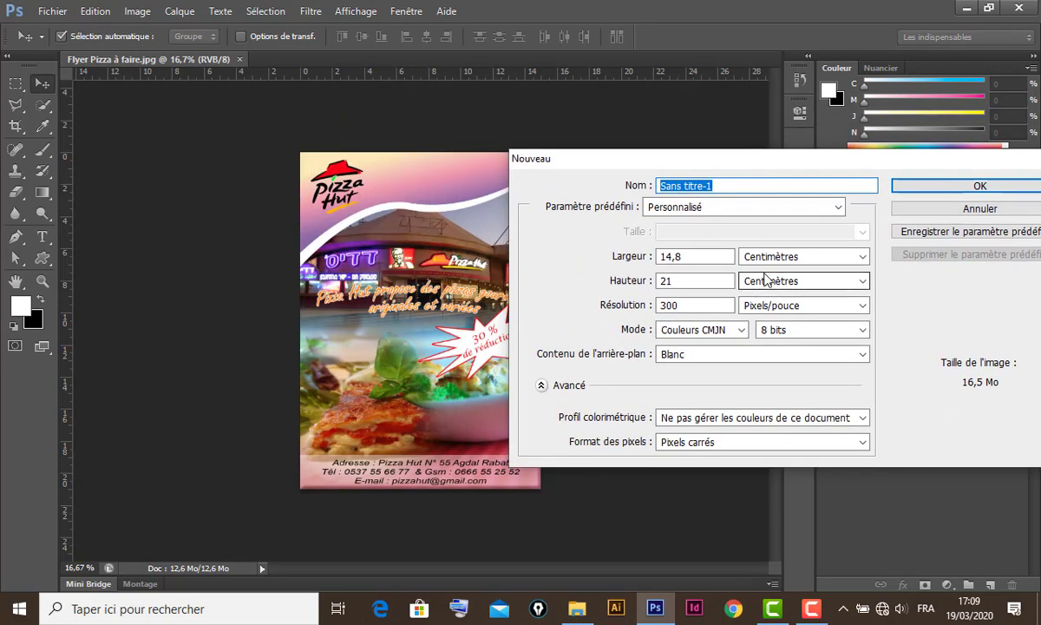
type("flyer Pizza")
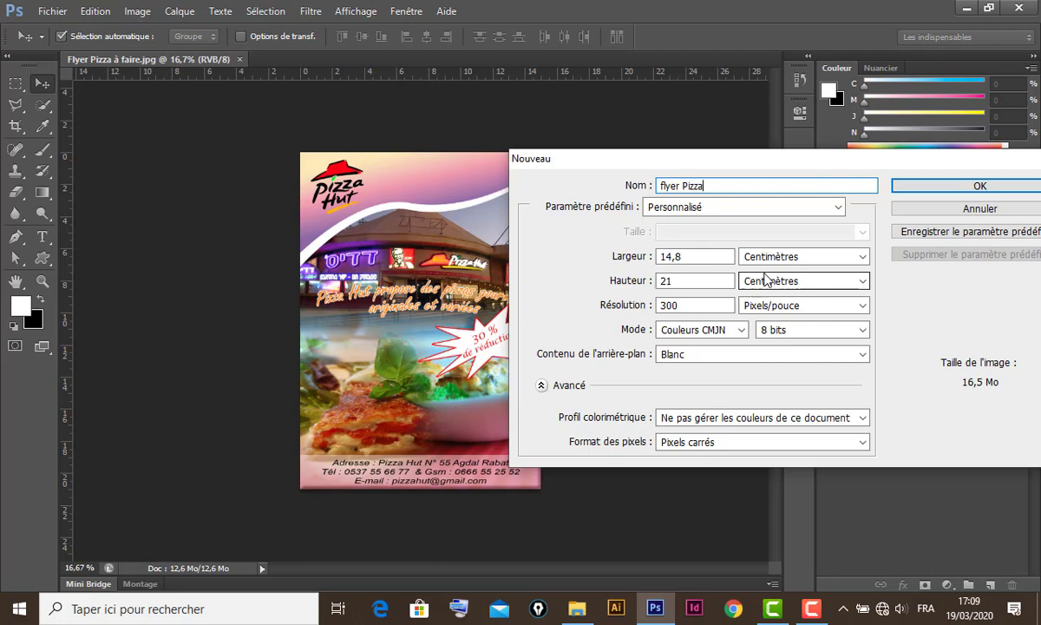
left_click(750, 210)
left_click(768, 282)
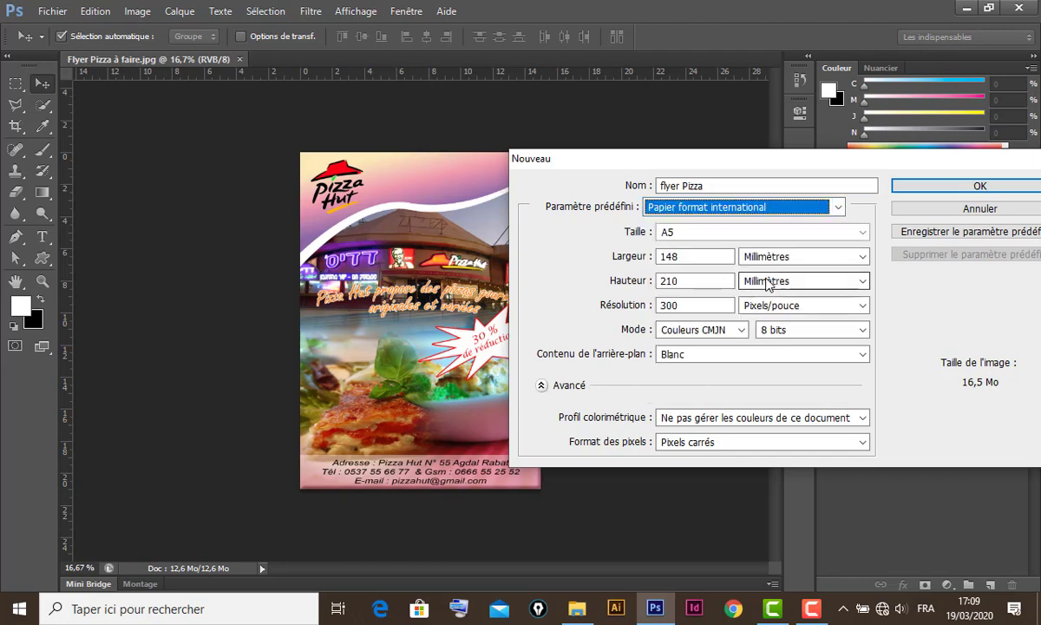
left_click(753, 234)
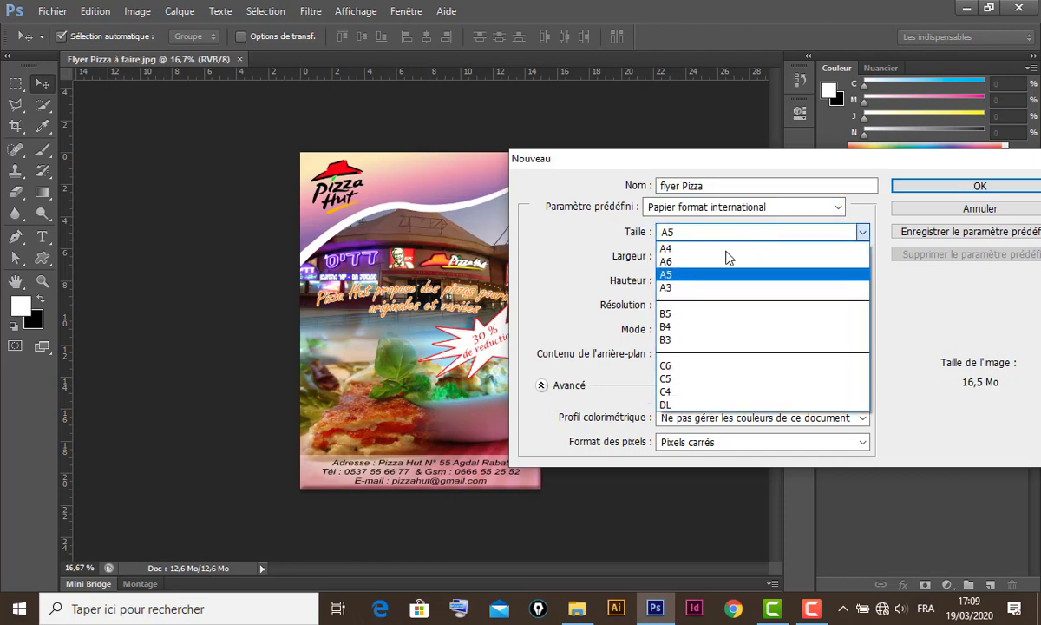
left_click(693, 277)
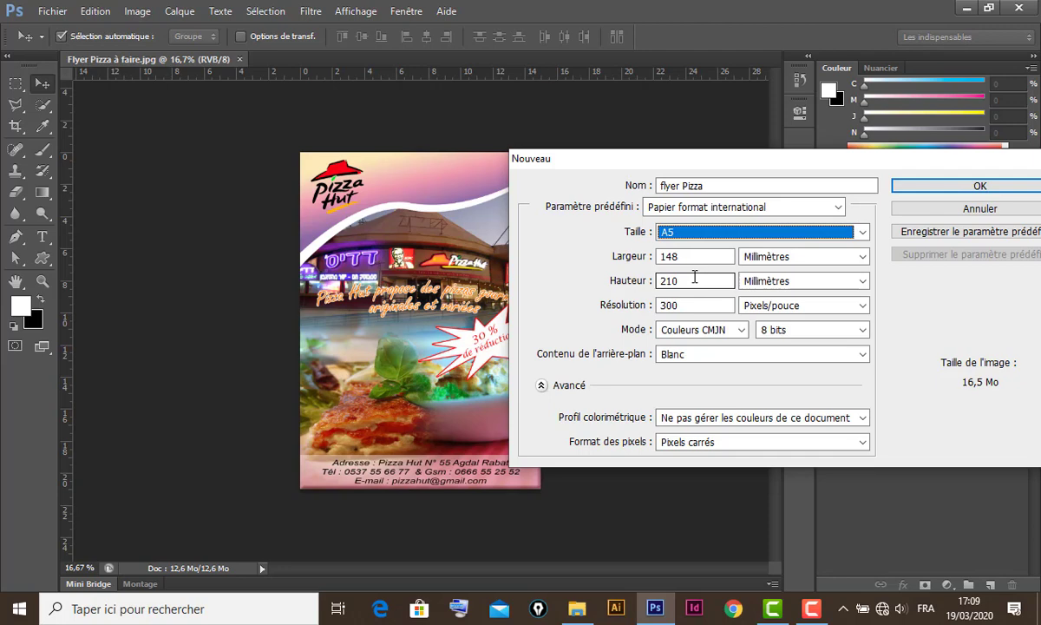
left_click(811, 257)
left_click(818, 299)
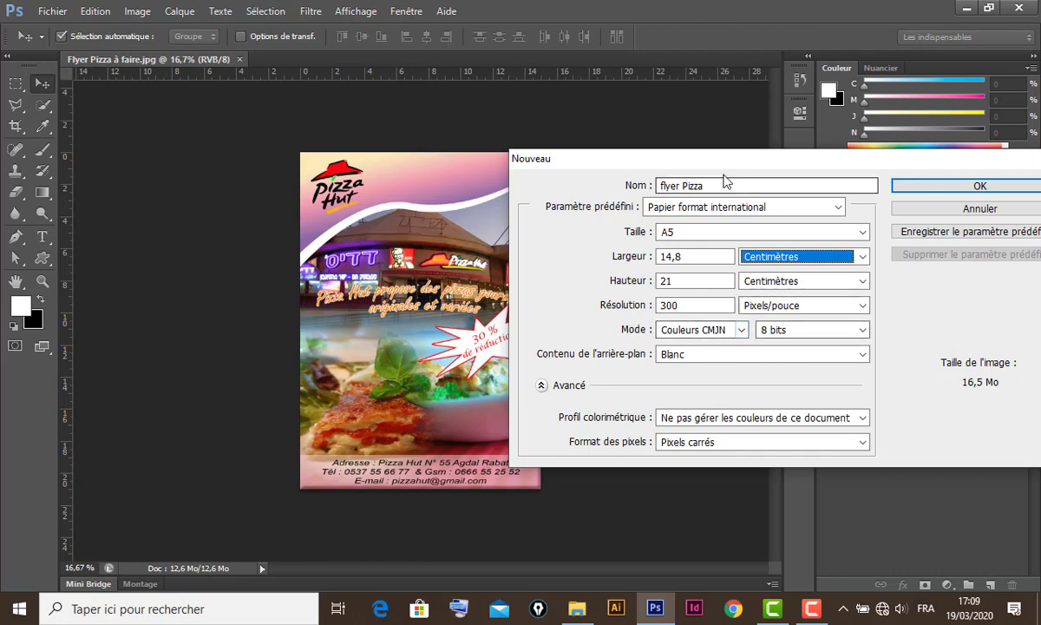
left_click_drag(745, 165, 611, 133)
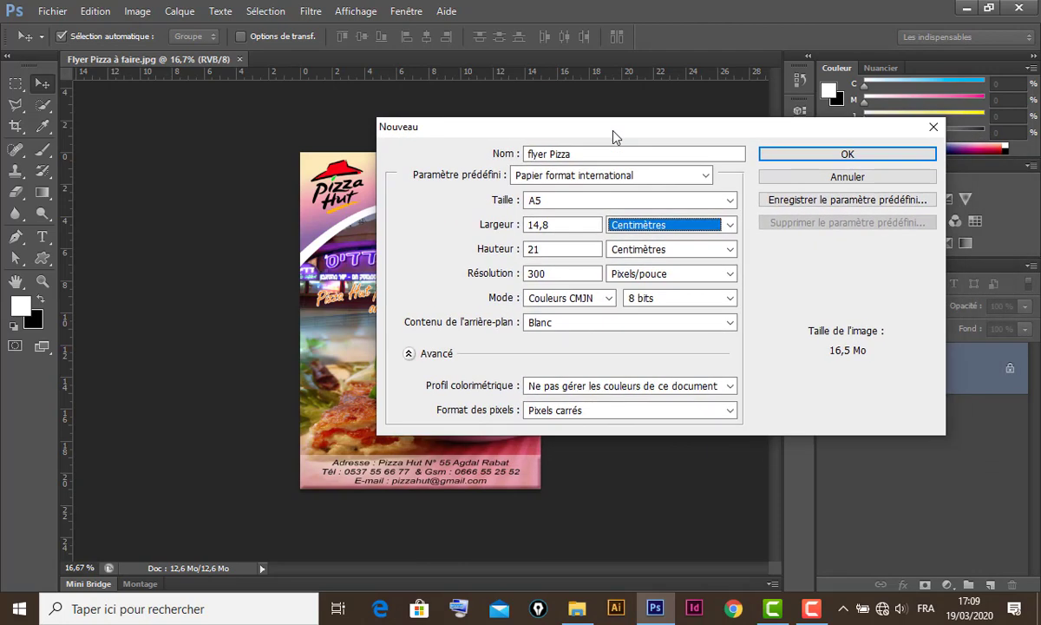
left_click(846, 156)
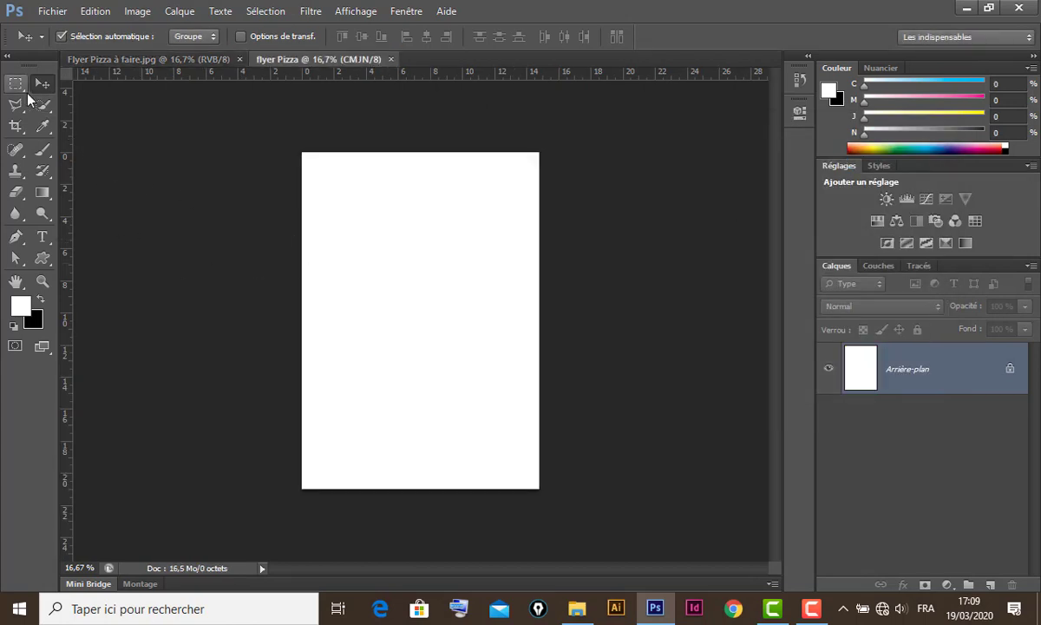
- With the Move tool active, tile both documents as 2 vignettes verticales
left_click(42, 87)
left_click(406, 12)
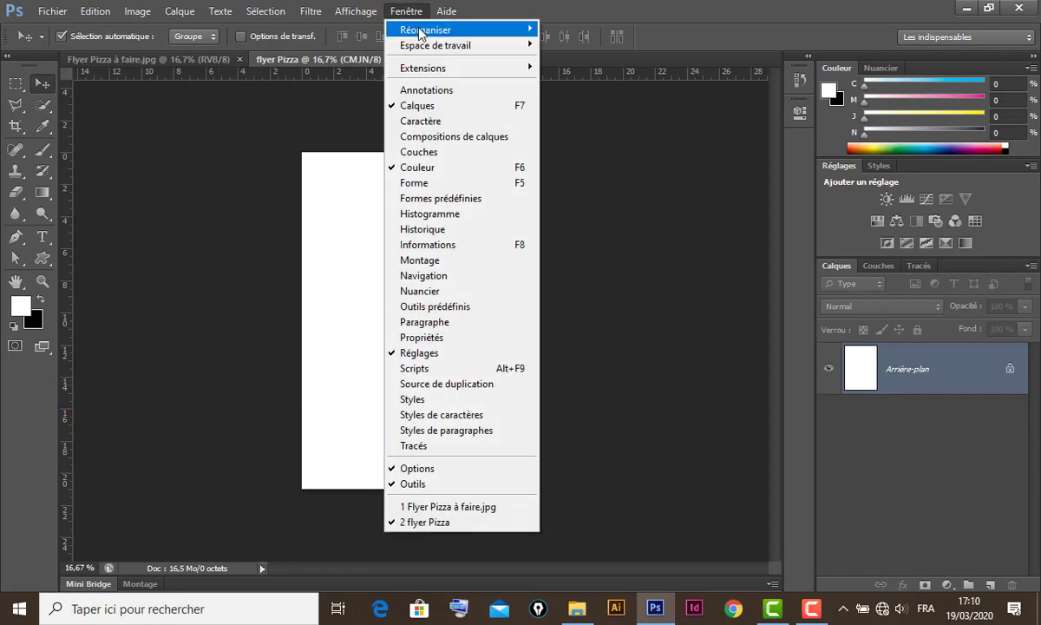
mouse_move(444, 31)
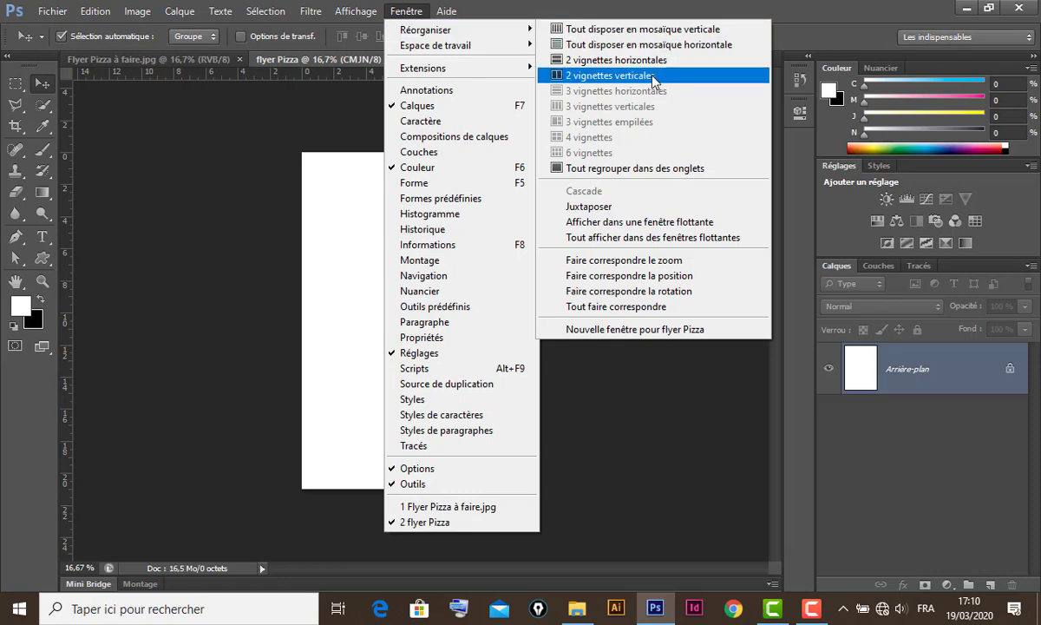
left_click(655, 77)
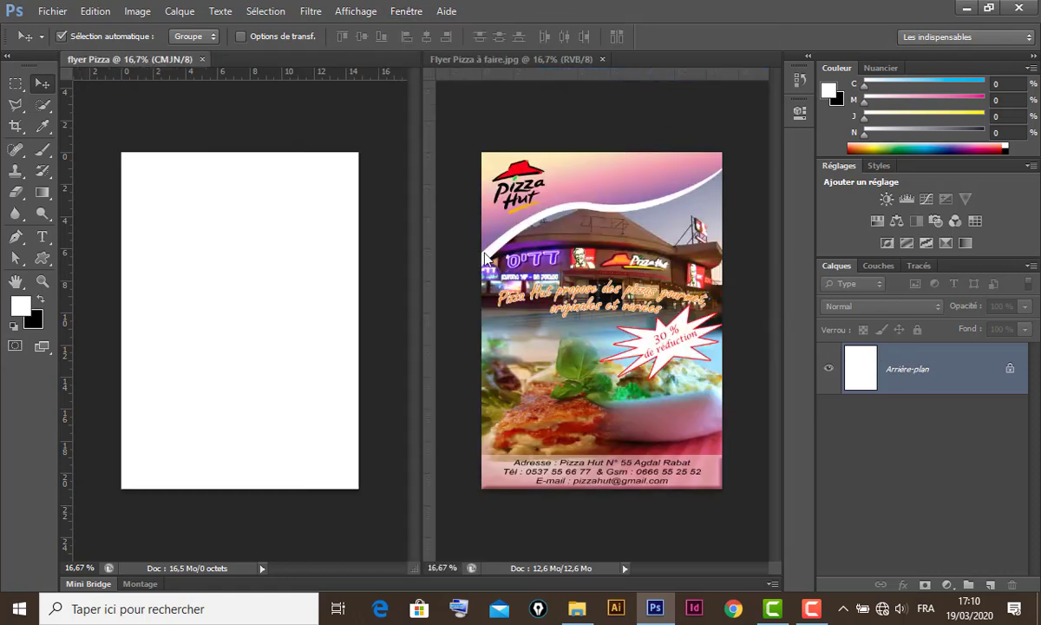
left_click_drag(611, 331, 366, 247)
- Place image 1 into the flyer, scaled to about 142% and moved to the page top
left_click(50, 11)
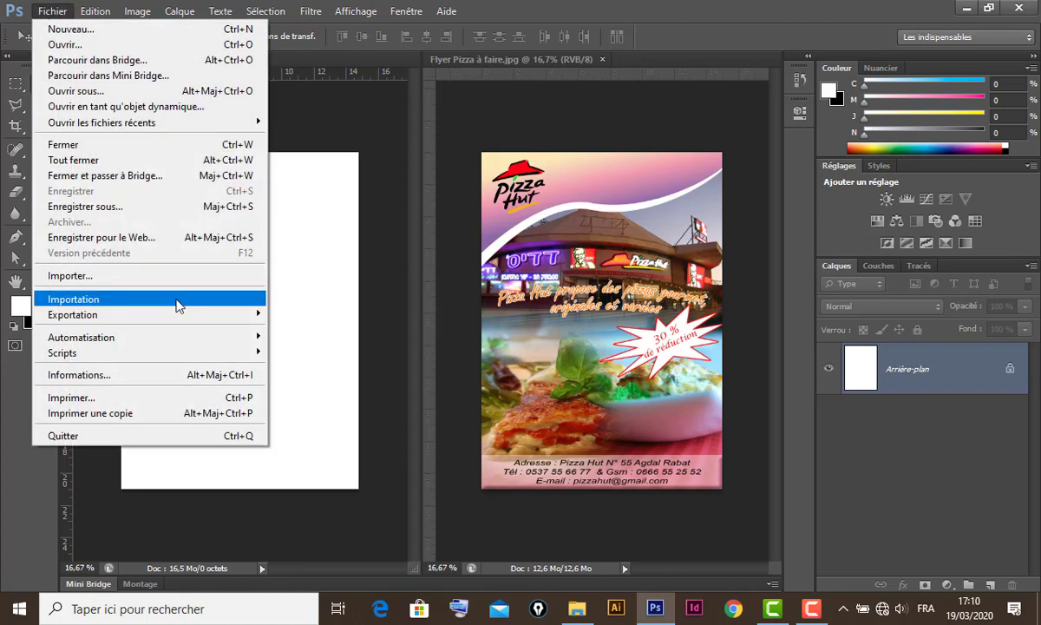
left_click(110, 281)
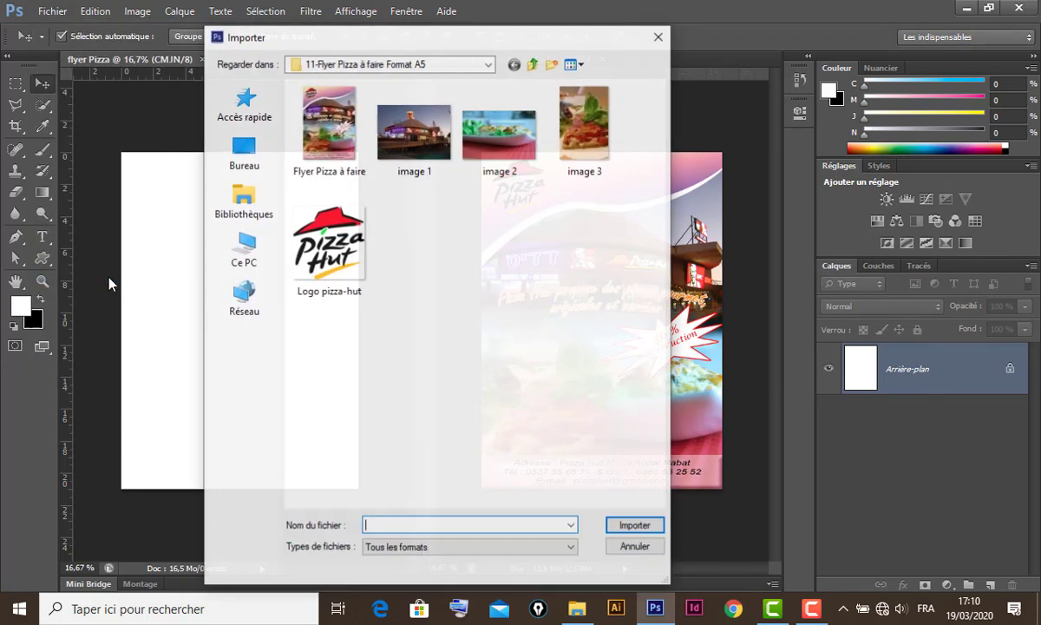
left_click(407, 131)
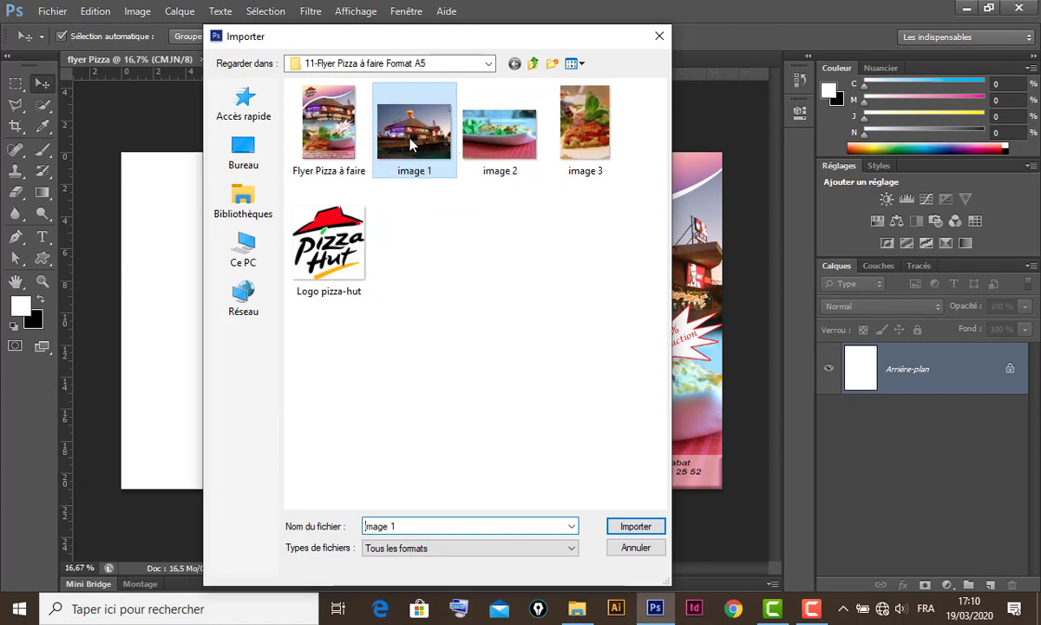
left_click(640, 528)
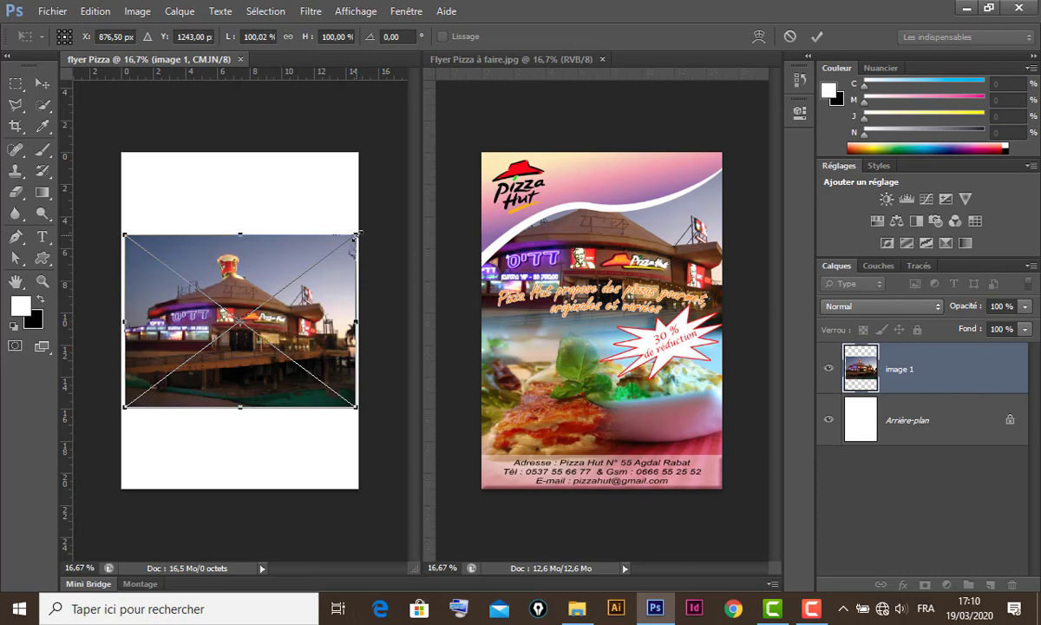
left_click_drag(357, 232, 405, 198)
left_click_drag(310, 310, 312, 252)
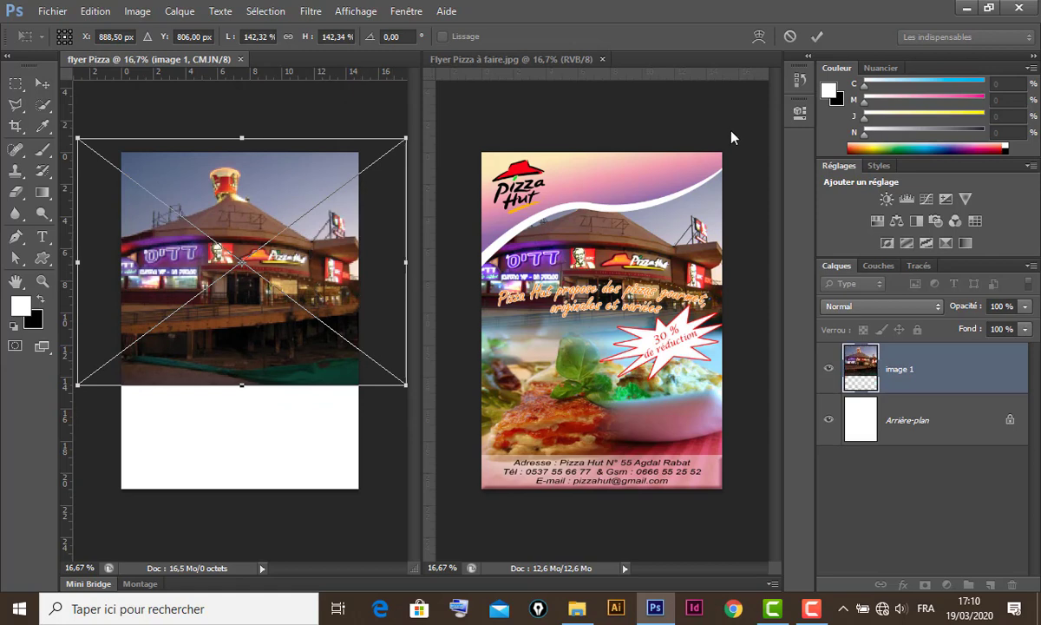
left_click(817, 37)
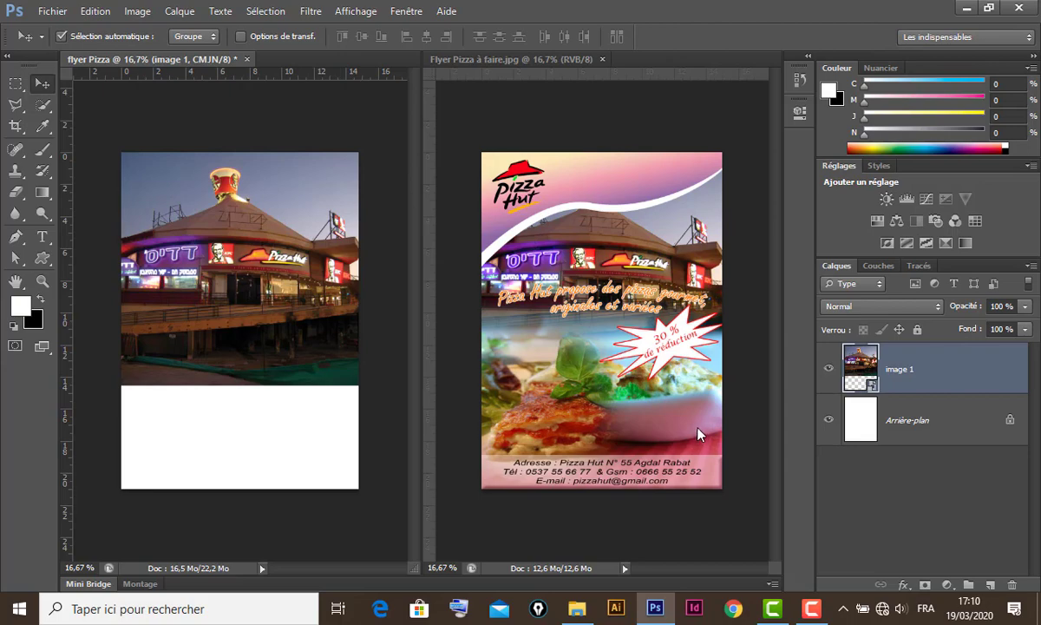
- Place image 2 into the flyer at about 51%, positioned at the bottom of the page
left_click(54, 11)
left_click(111, 277)
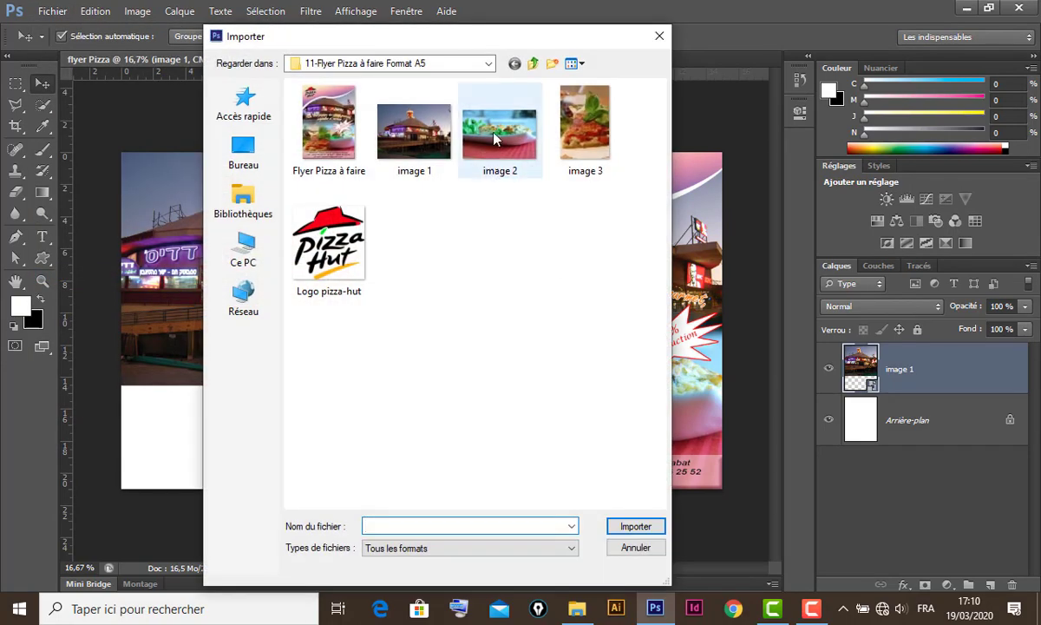
left_click(465, 126)
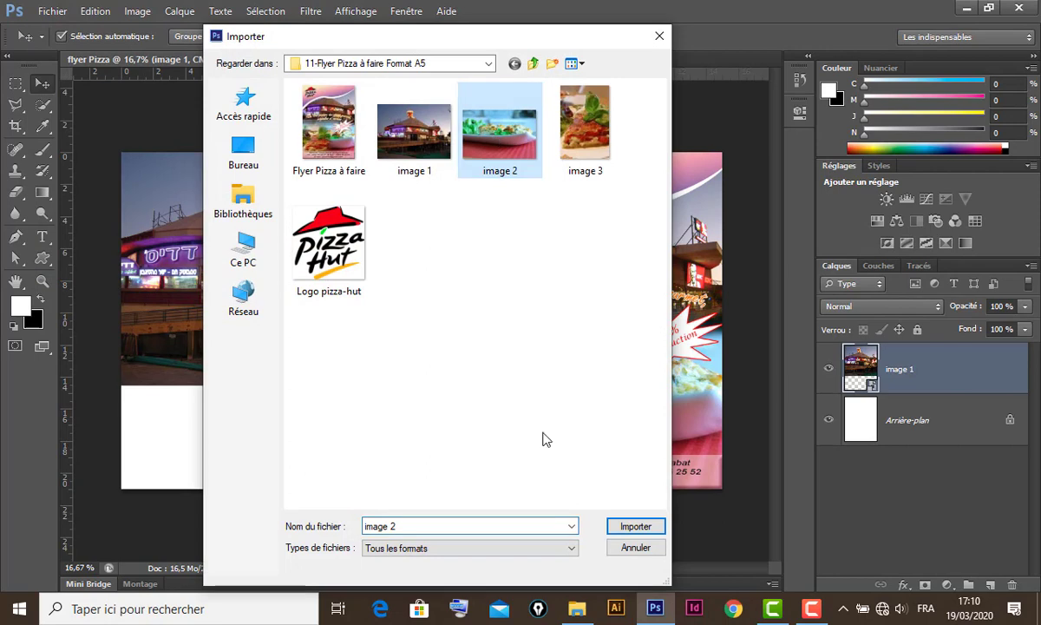
left_click(630, 527)
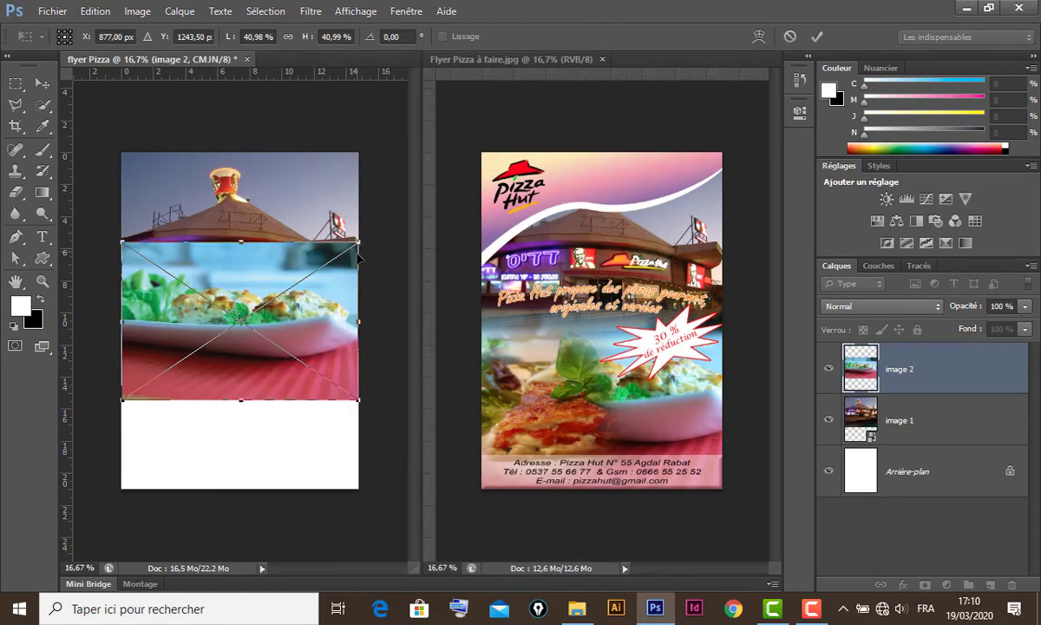
left_click_drag(358, 241, 387, 223)
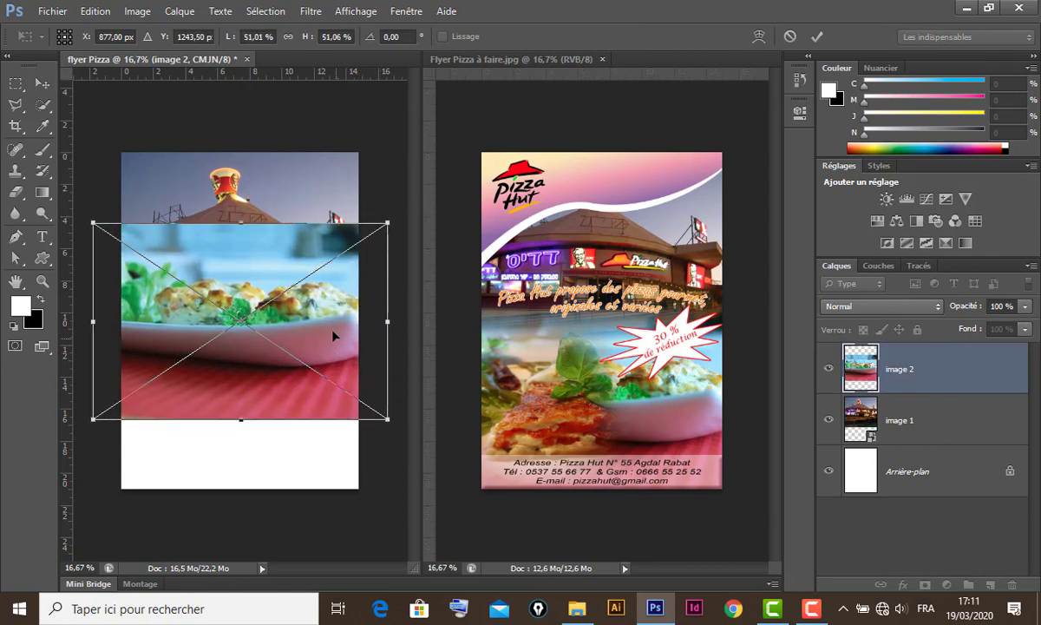
left_click_drag(334, 345, 331, 395)
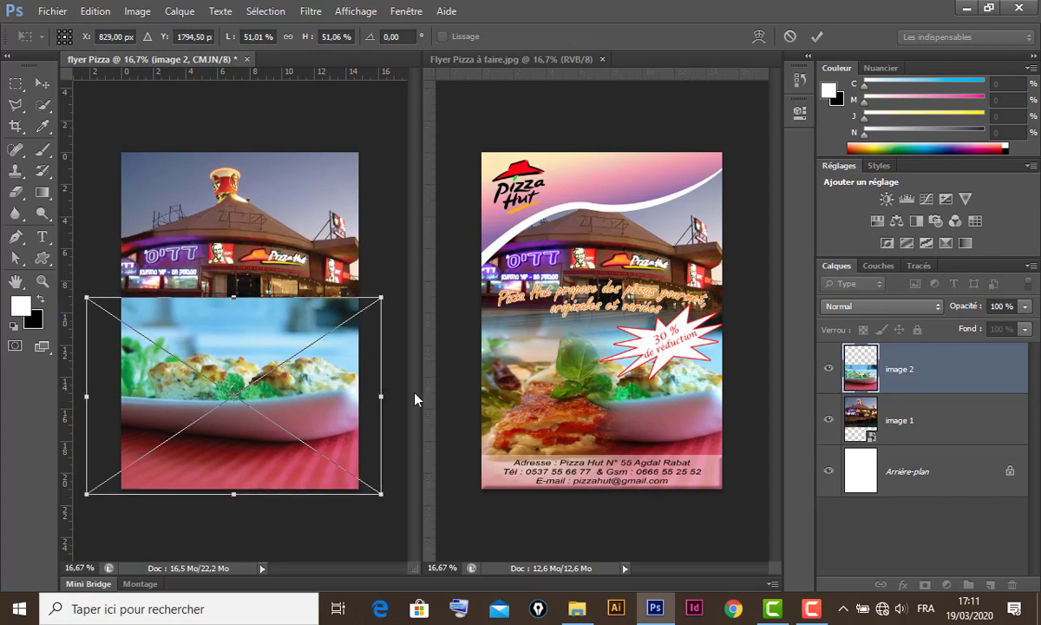
key("Return")
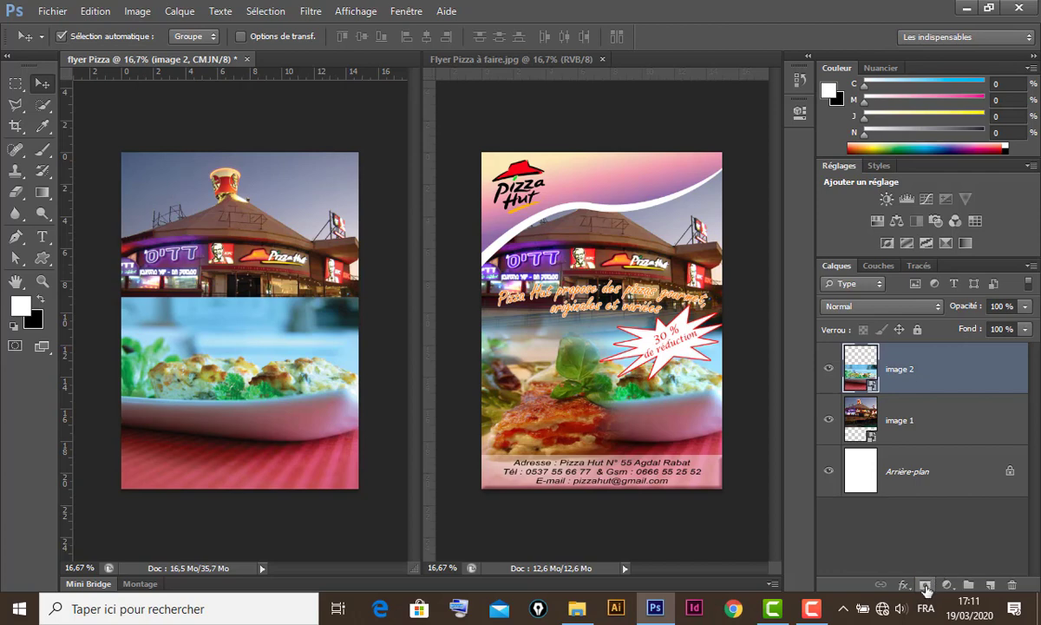
- Add a layer mask to image 2 and choose the black-to-white gradient preset
left_click(926, 586)
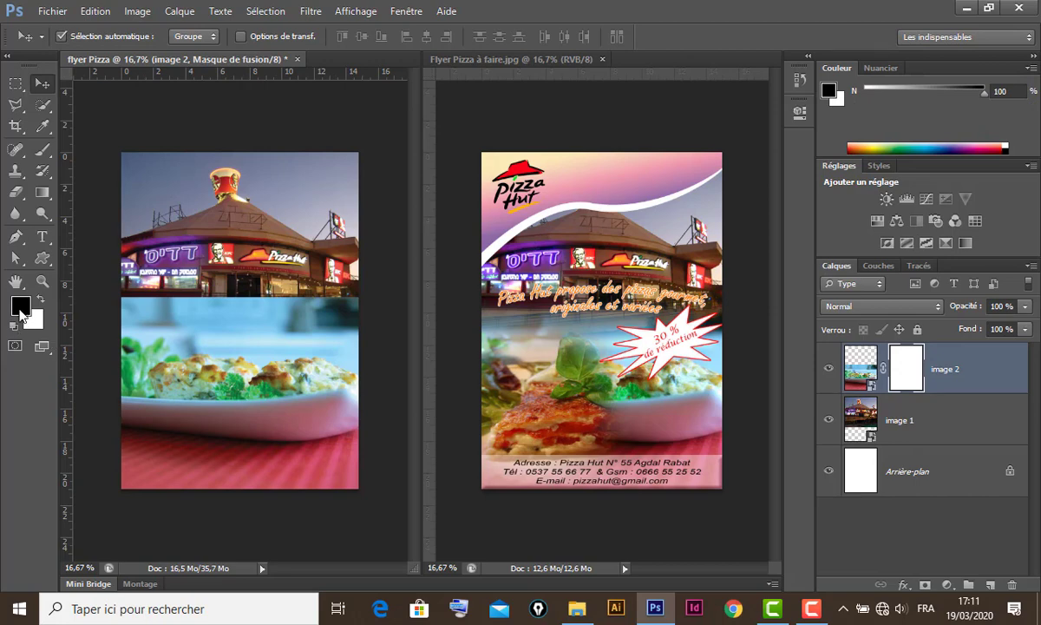
left_click(40, 193)
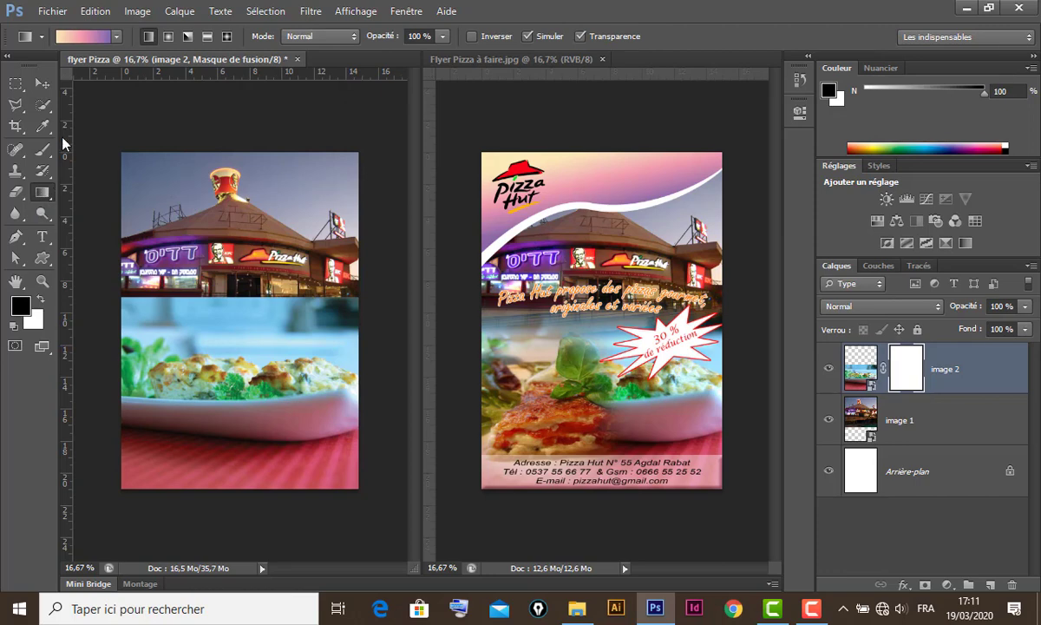
left_click(85, 35)
left_click_drag(265, 274, 261, 256)
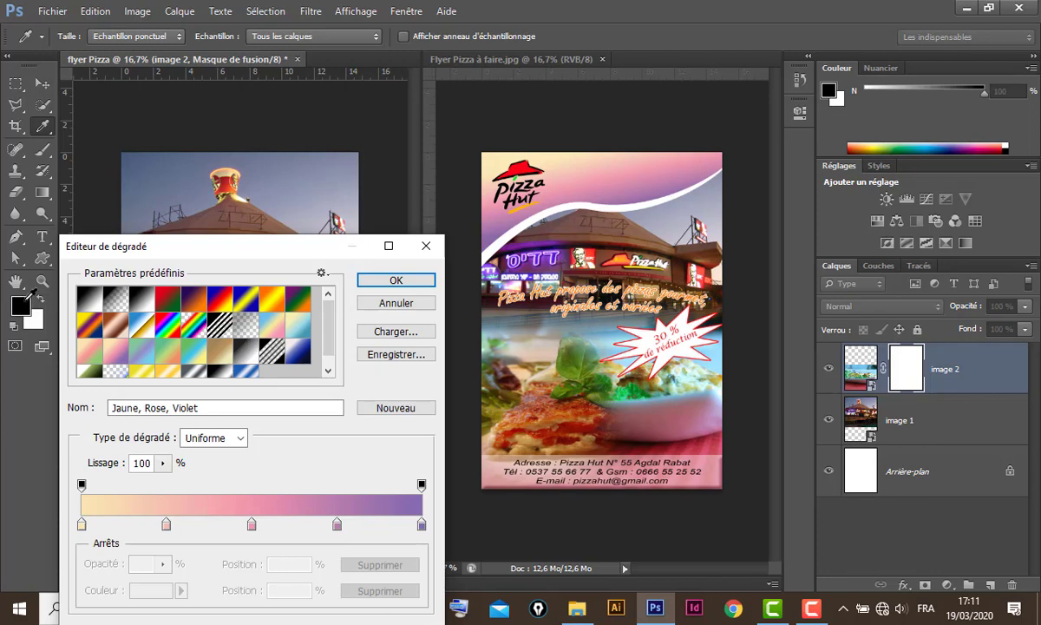
left_click(84, 291)
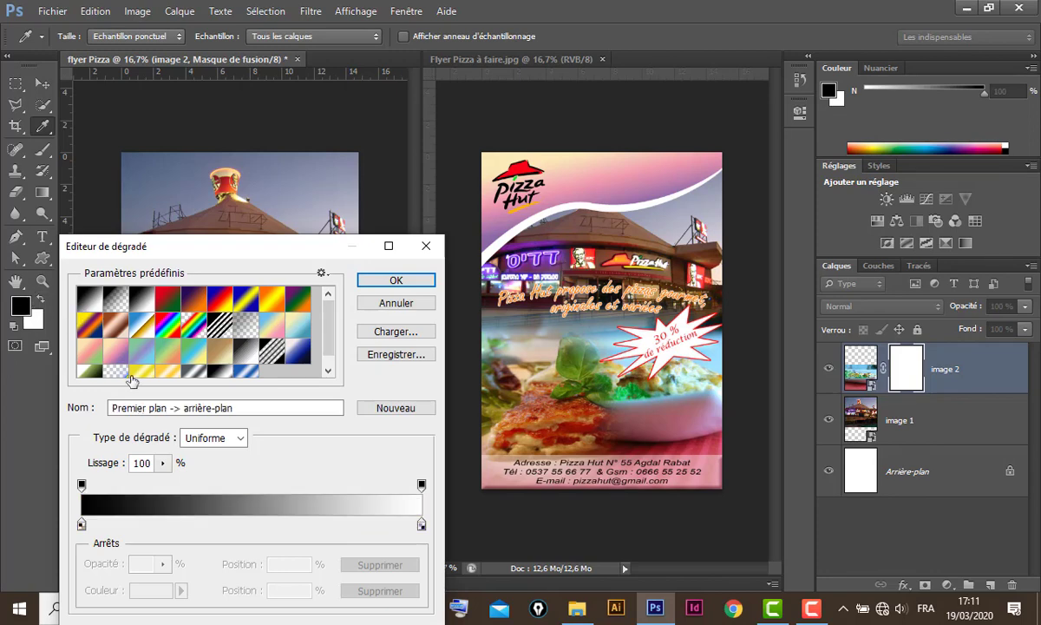
left_click(395, 280)
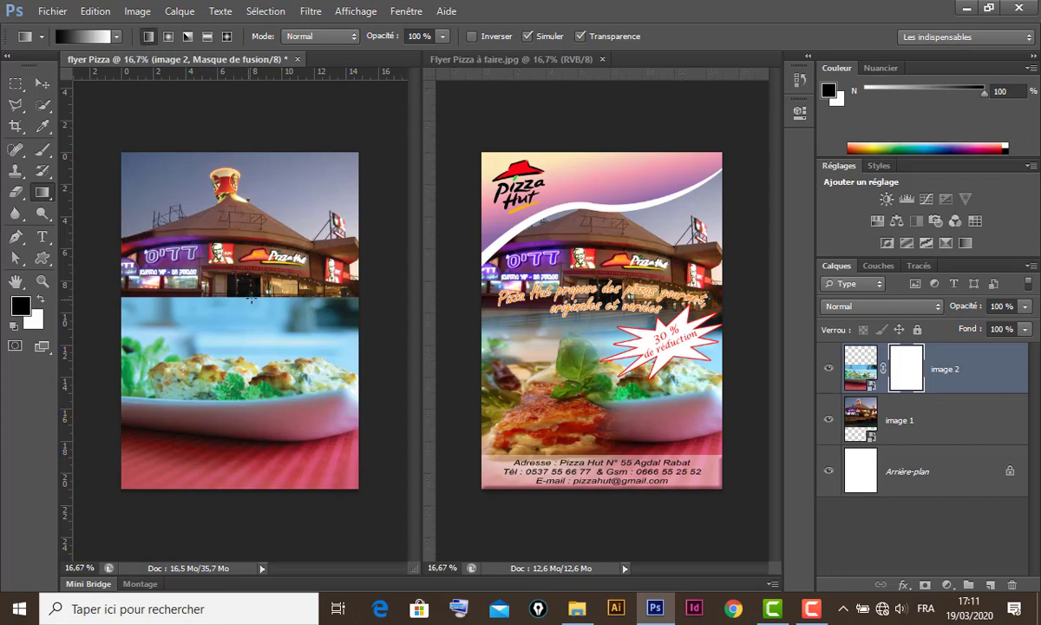
- Drag a vertical gradient on the mask so the dish fades into the storefront
left_click_drag(252, 297, 254, 351)
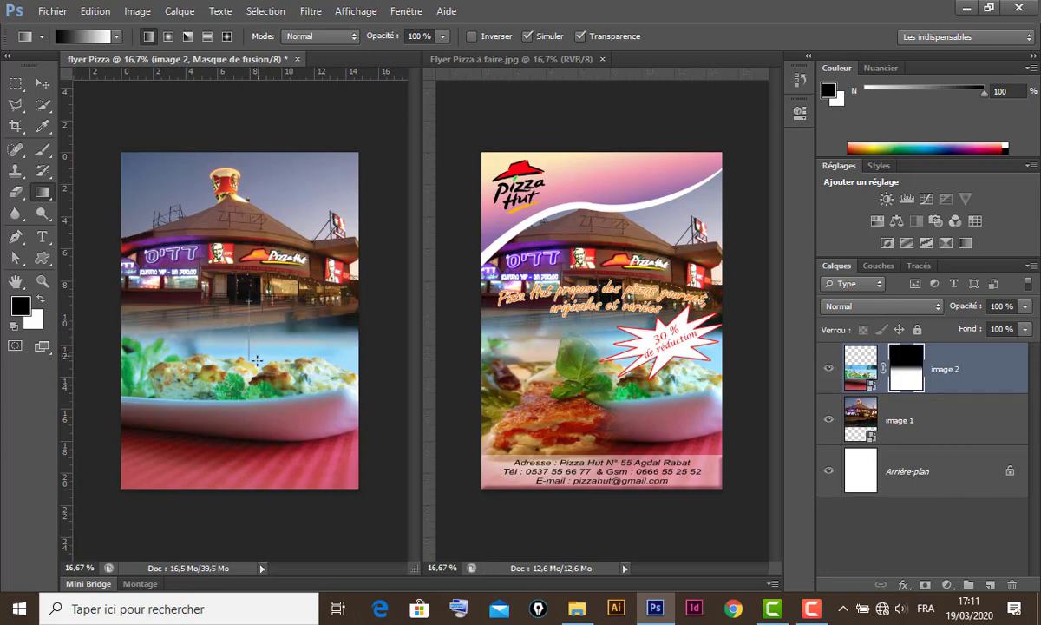
left_click_drag(257, 360, 257, 360)
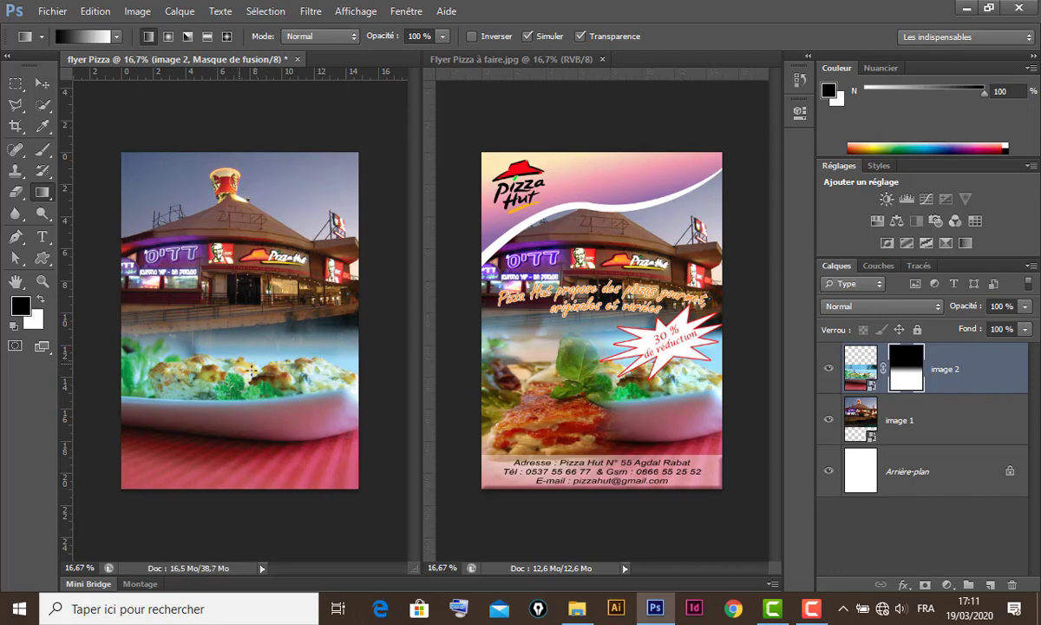
left_click(41, 83)
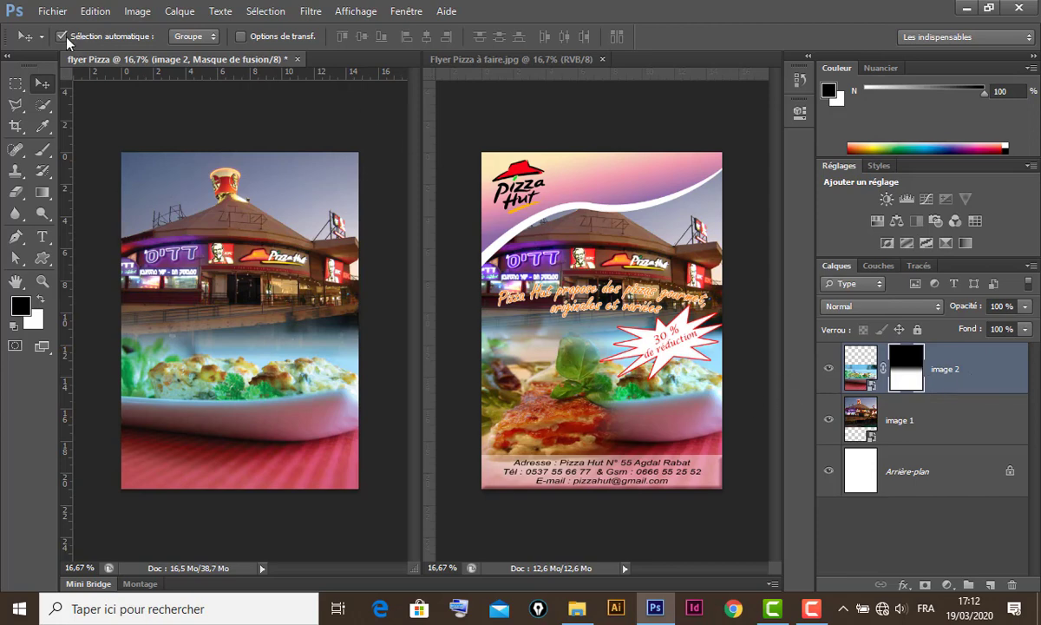
- Place image 3 at the flyer's lower left, scaled to about 32%
left_click(51, 11)
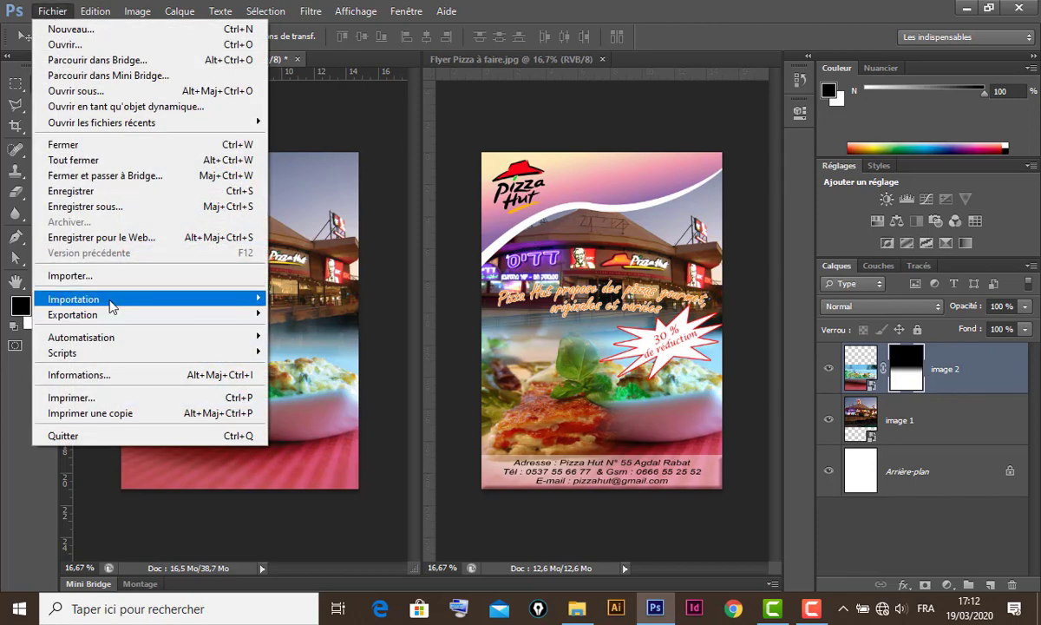
left_click(113, 278)
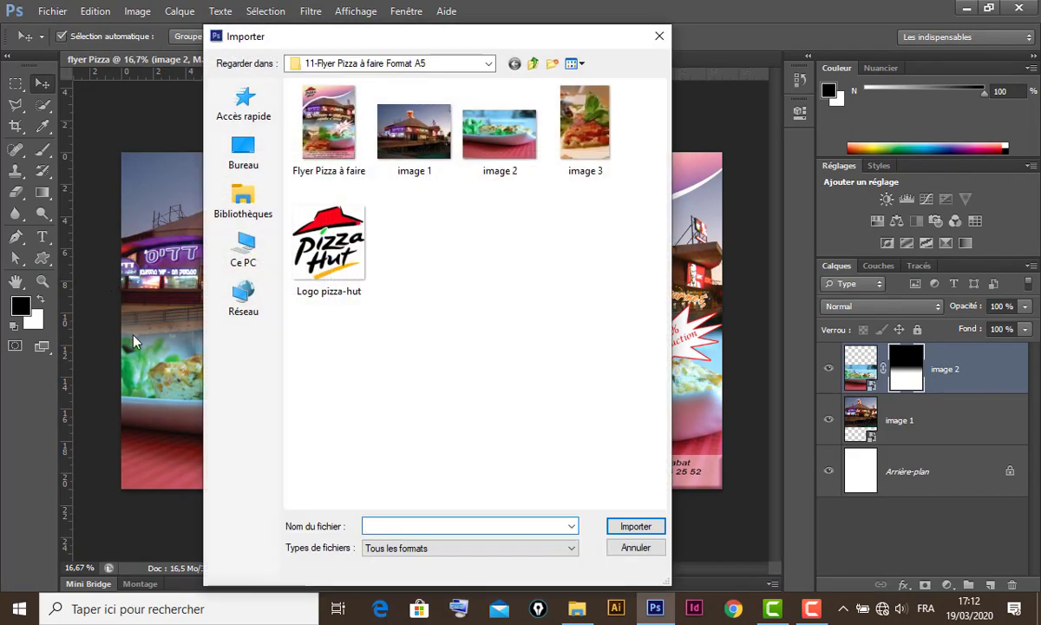
left_click(590, 132)
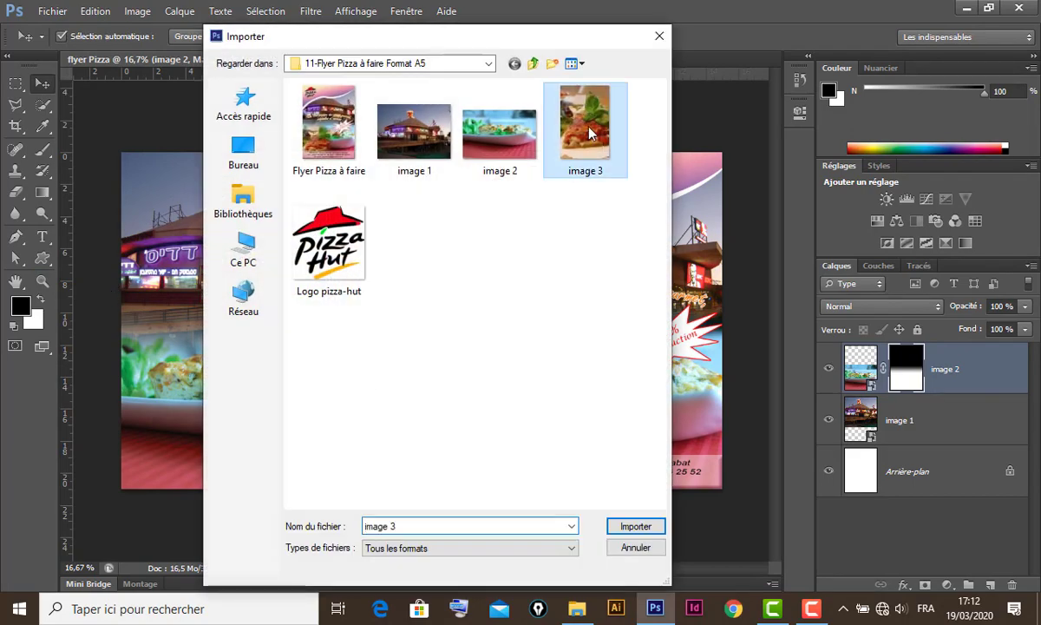
left_click(637, 527)
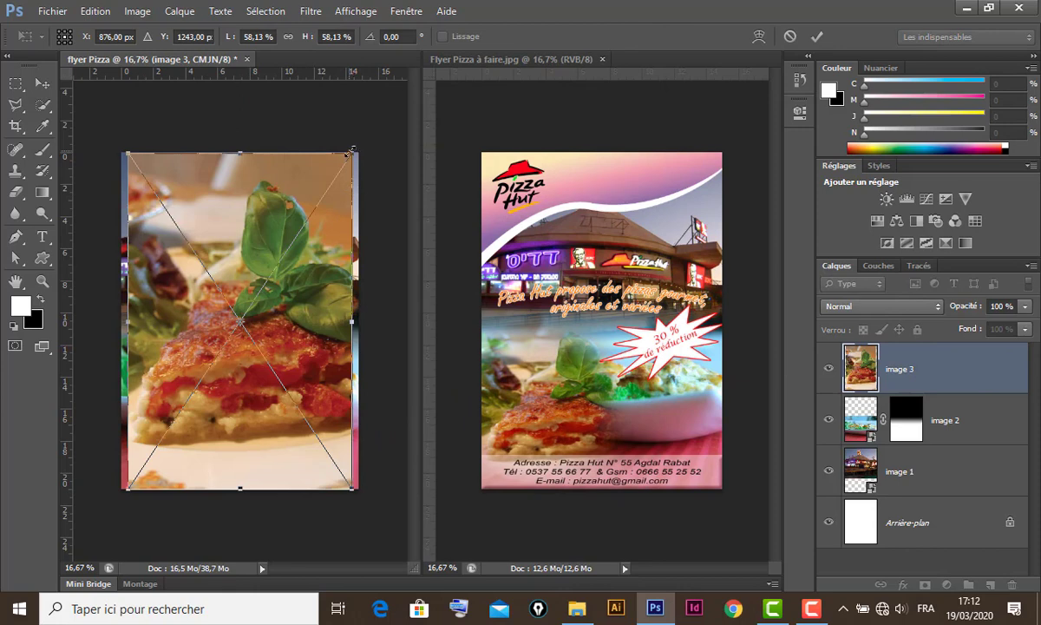
left_click_drag(351, 152, 283, 280)
left_click_drag(253, 373, 250, 378)
mouse_move(219, 423)
left_mouse_down()
mouse_move(241, 423)
mouse_move(208, 423)
mouse_move(210, 431)
left_mouse_up()
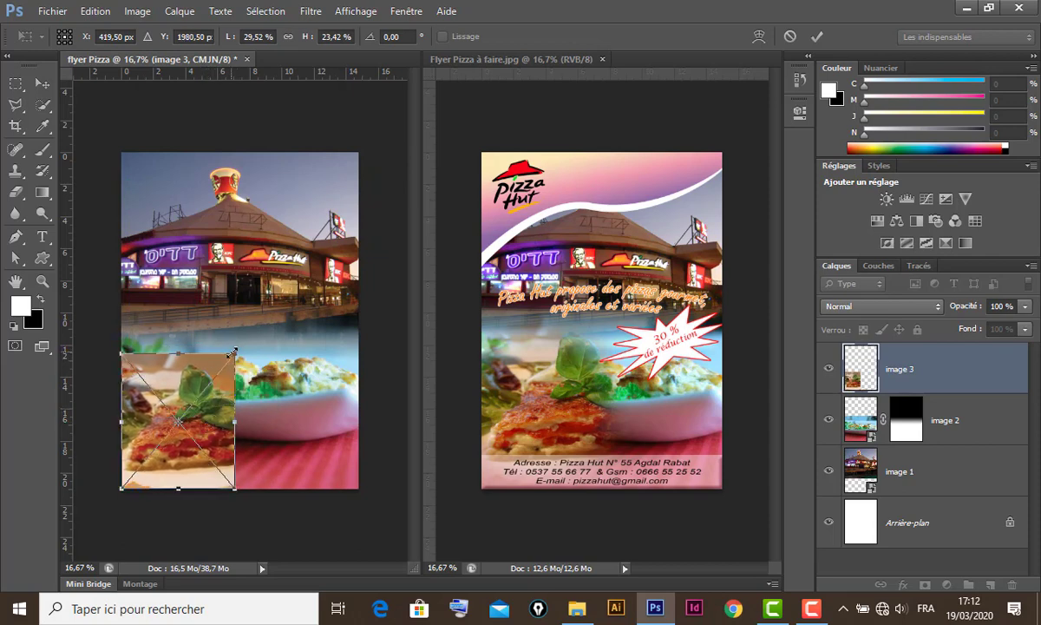
left_click_drag(233, 353, 245, 342)
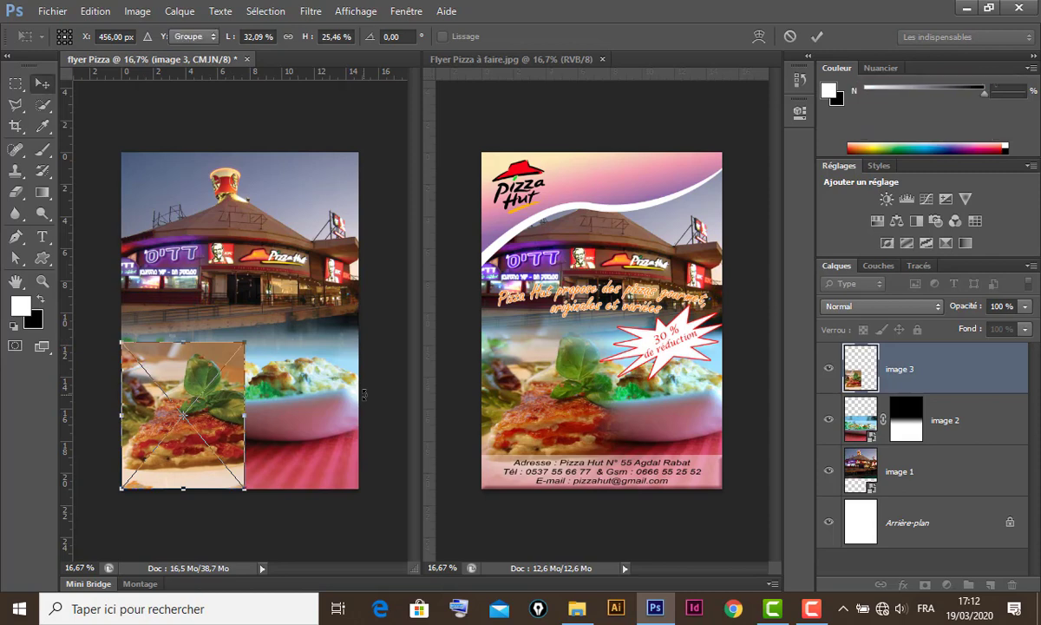
key("Return")
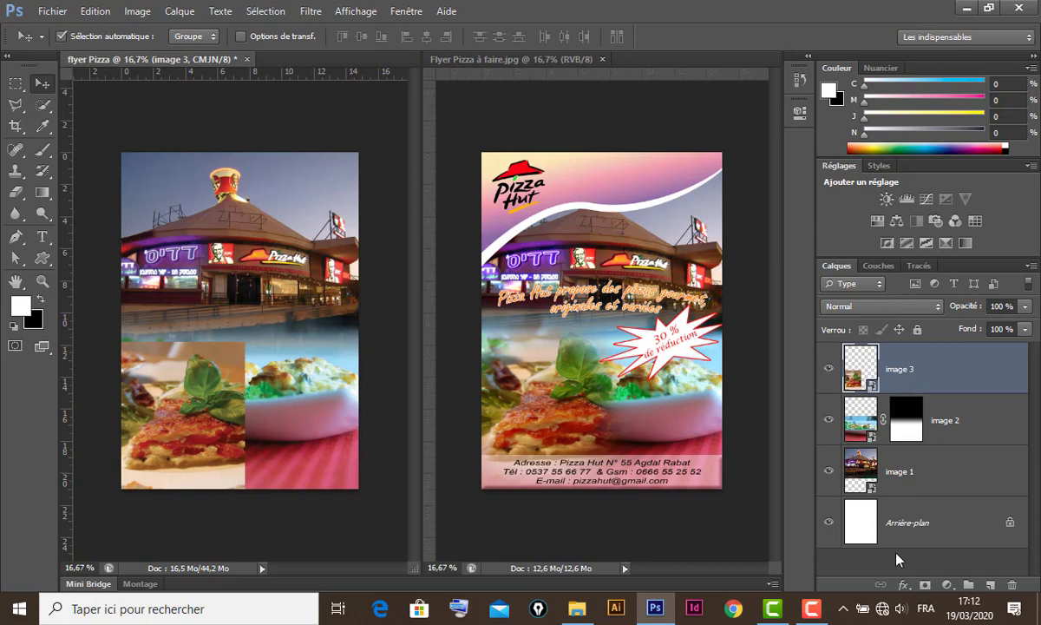
- Add a layer mask to image 3 and try a radial gradient on it, then undo it
left_click(925, 589)
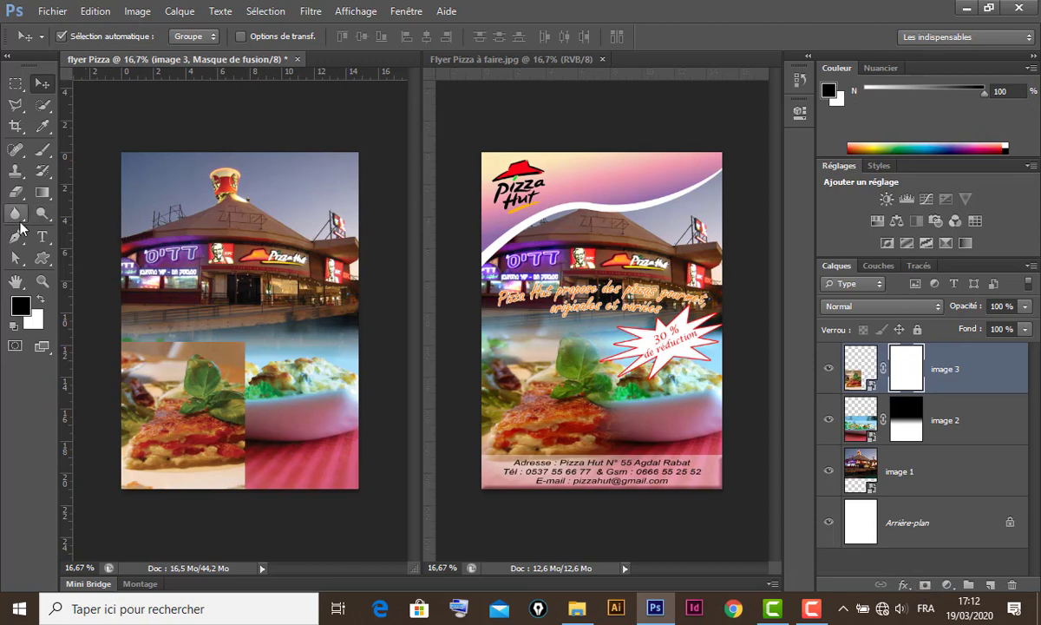
left_click(42, 194)
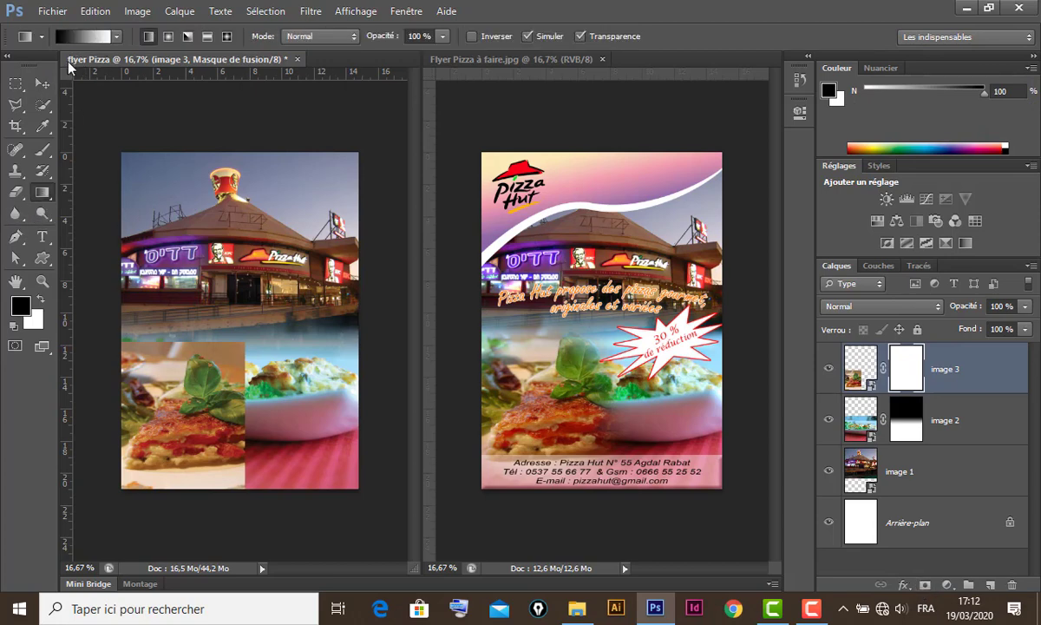
left_click(170, 38)
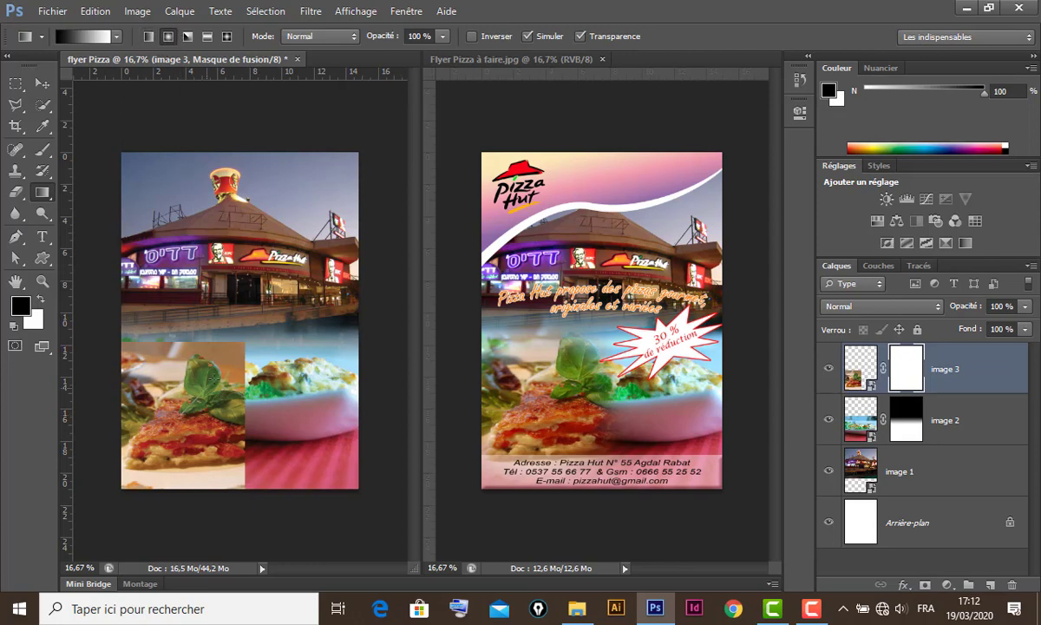
left_click_drag(177, 386, 222, 324)
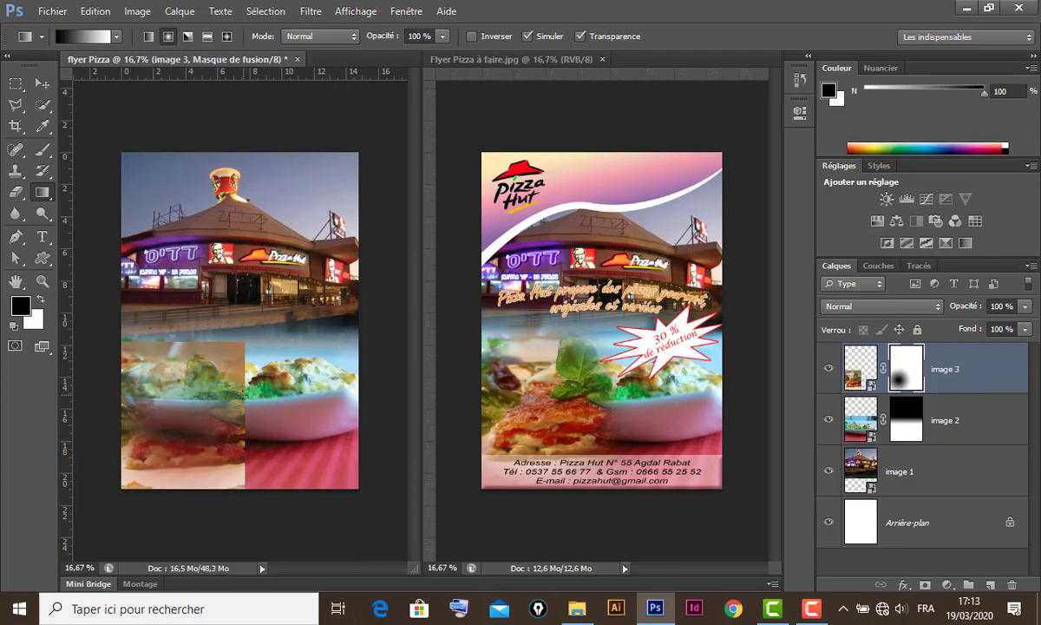
key("ctrl+z")
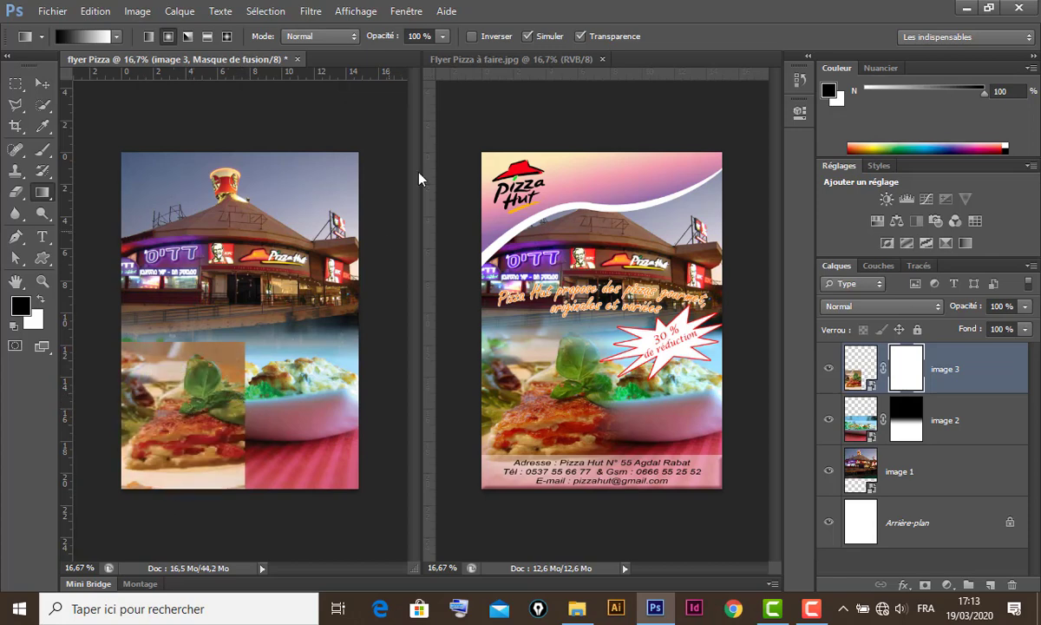
- With Inverser ticked, redraw the radial gradient until the slice's edges fade softly
left_click(472, 35)
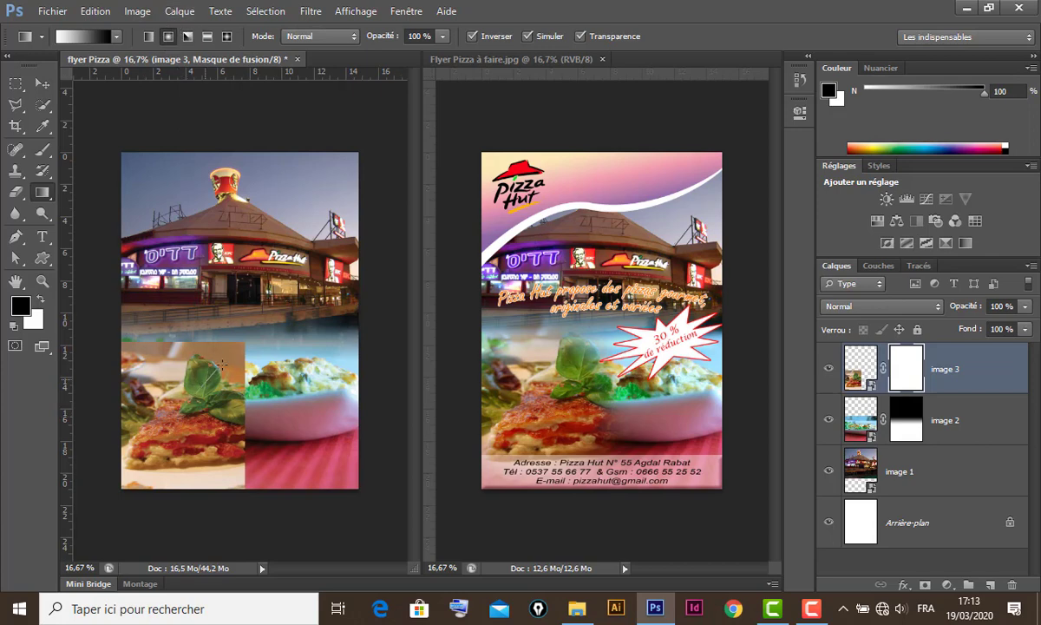
left_click_drag(223, 365, 228, 320)
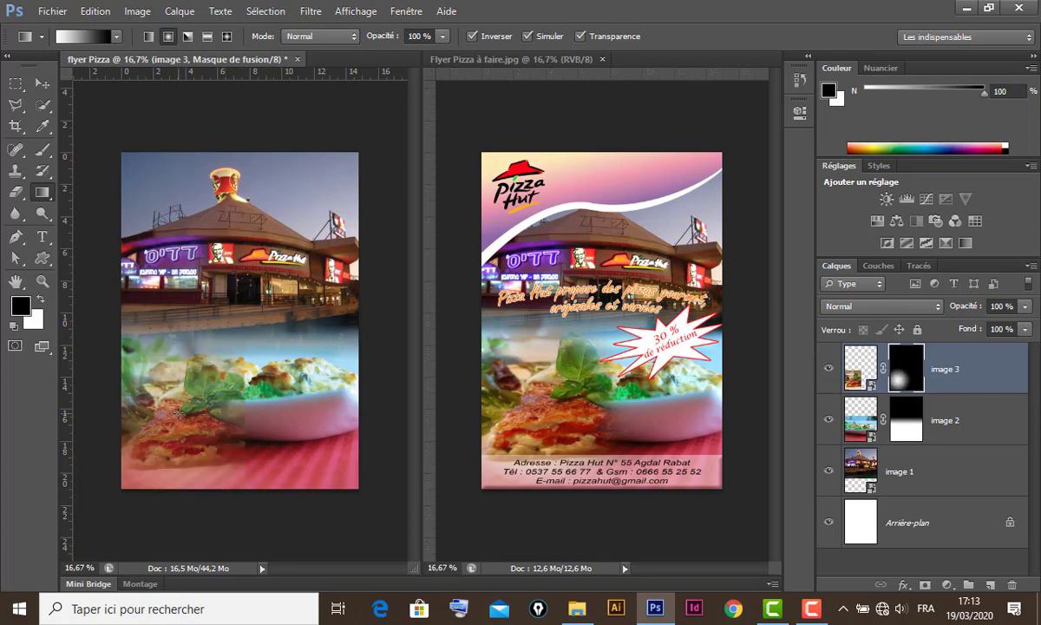
left_click_drag(225, 365, 228, 328)
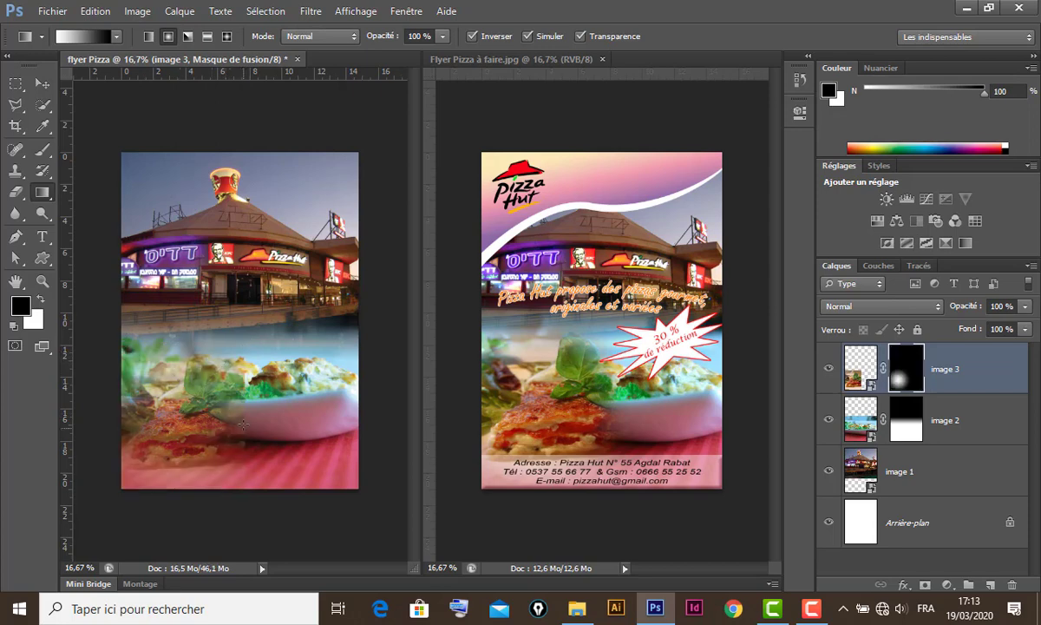
left_click_drag(209, 405, 258, 346)
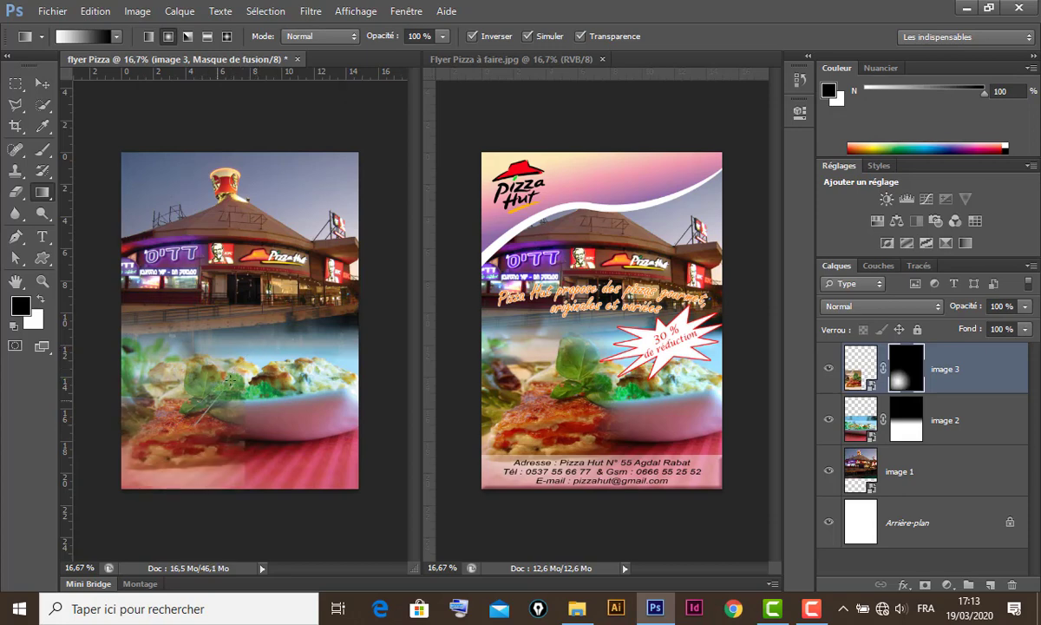
left_click_drag(229, 380, 229, 303)
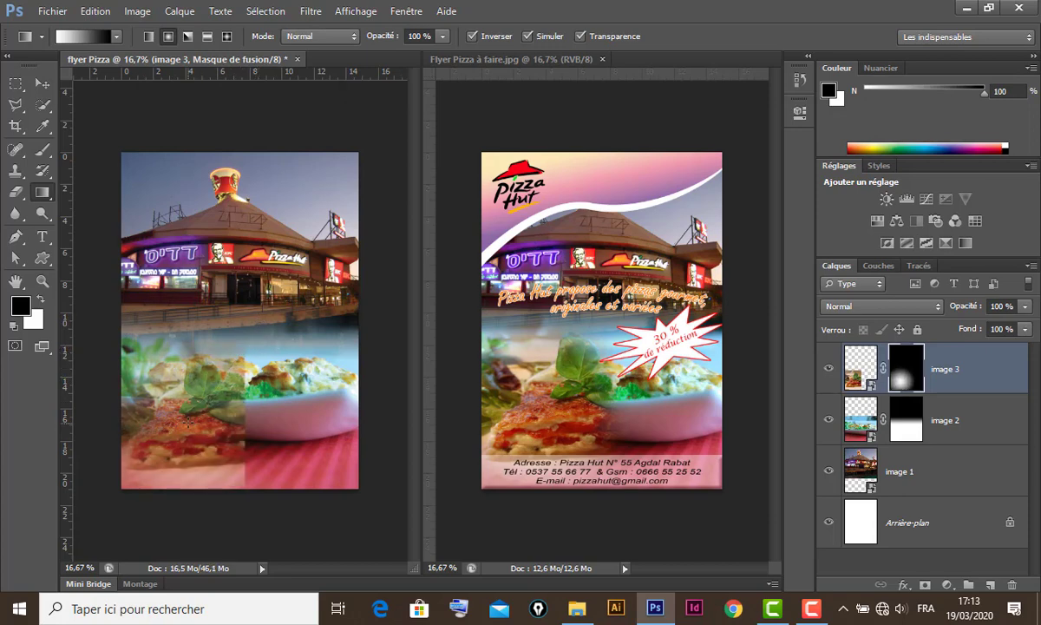
left_click_drag(205, 388, 228, 325)
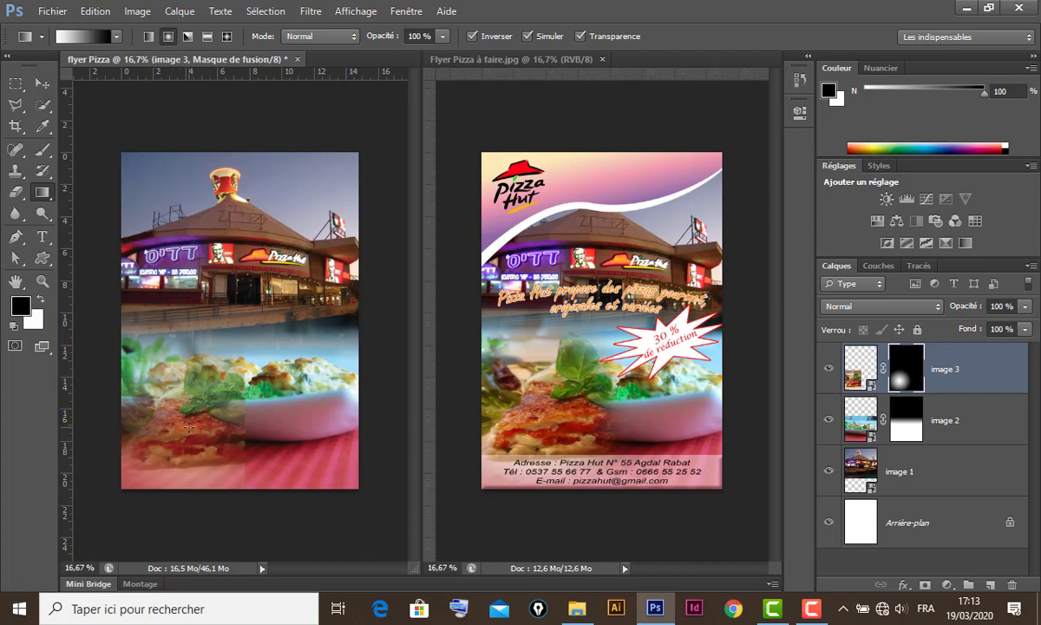
left_click(45, 153)
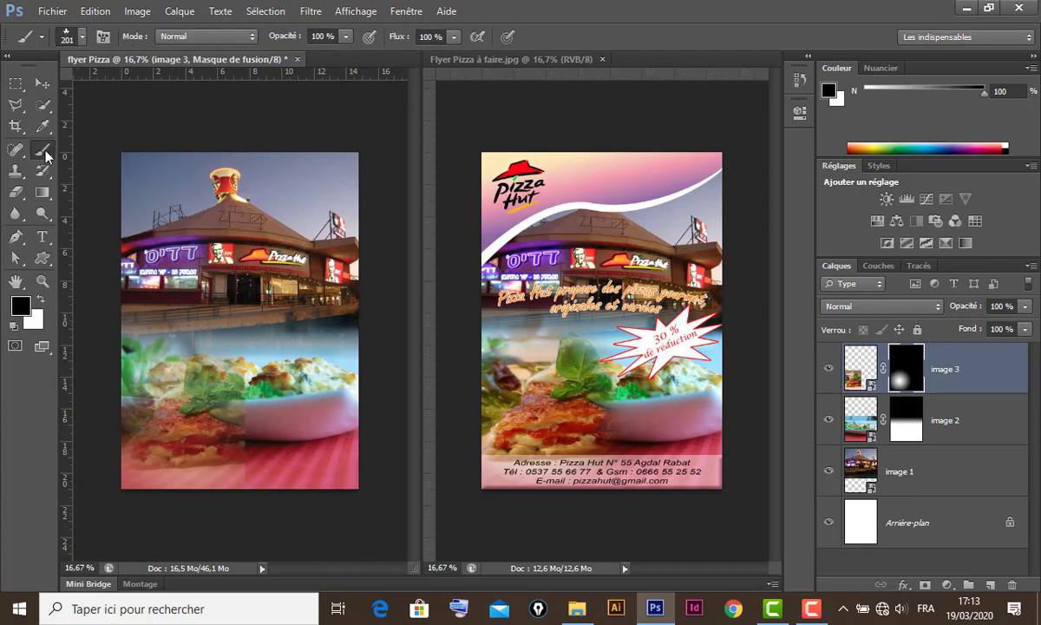
- Set white as foreground and pick a soft round brush sized 453 px
left_click(40, 299)
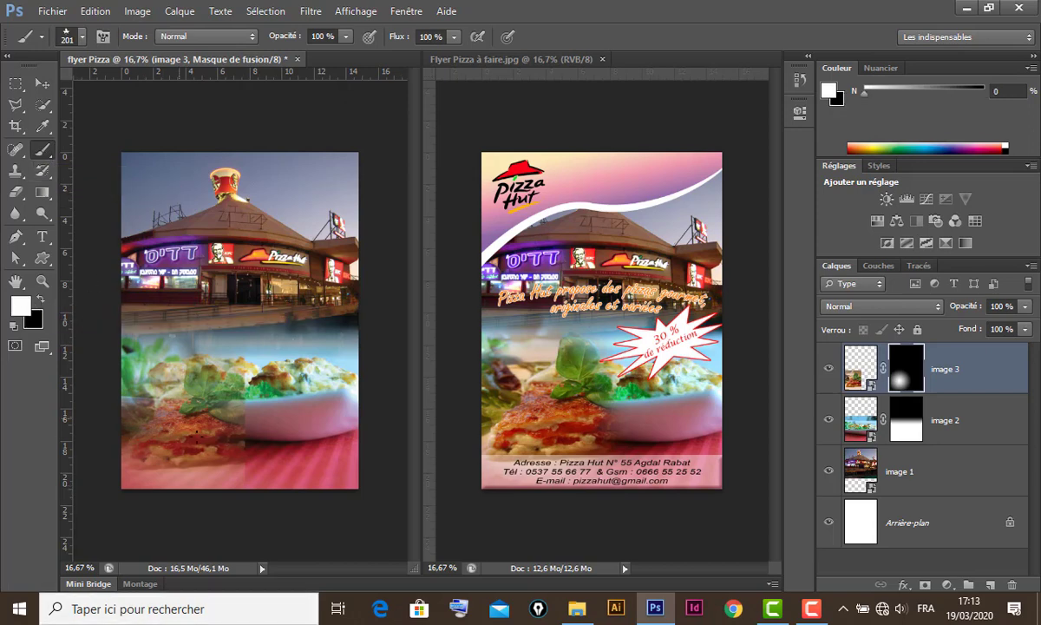
left_click(83, 38)
left_click(32, 162)
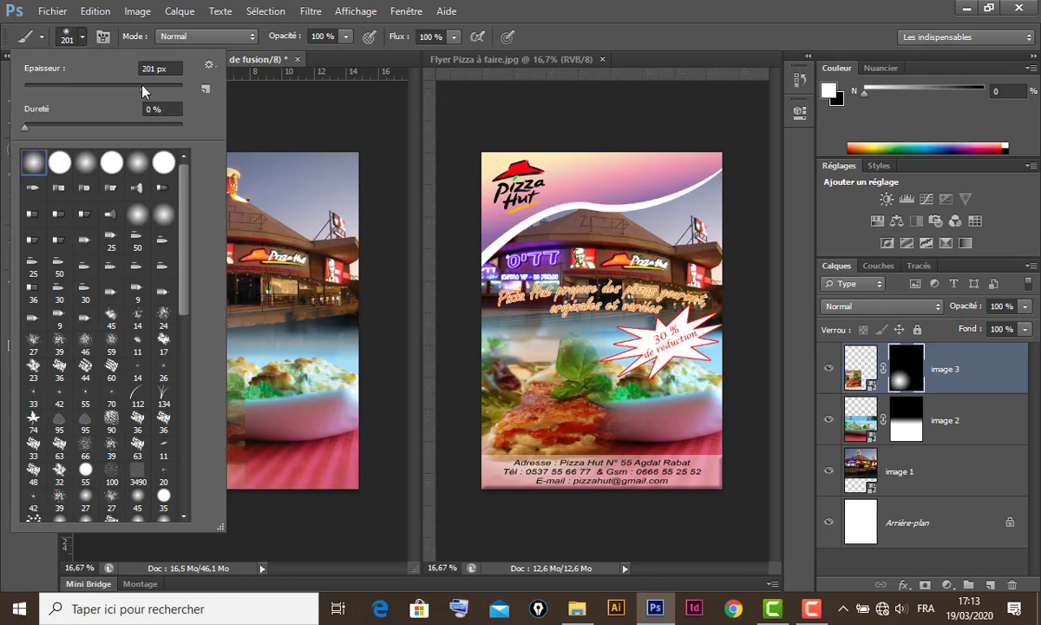
left_click_drag(144, 88, 163, 90)
left_click(511, 26)
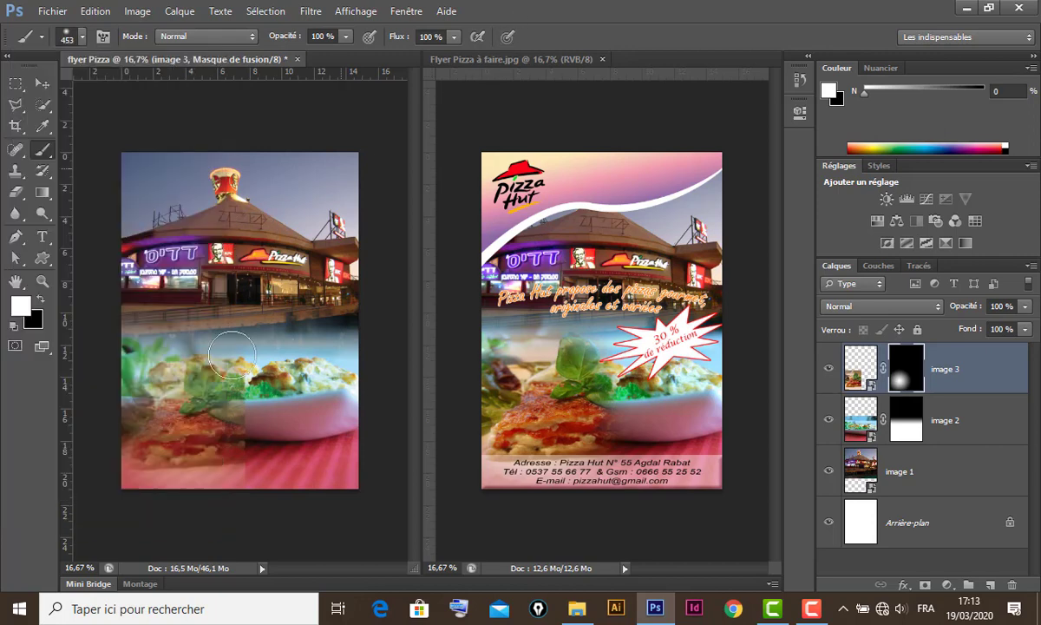
- Paint the mask to reveal pizza below the basil, then hide more lasagna in black
mouse_move(192, 400)
left_mouse_down()
mouse_move(176, 438)
mouse_move(191, 421)
mouse_move(163, 413)
mouse_move(157, 425)
mouse_move(125, 432)
mouse_move(271, 444)
mouse_move(262, 423)
mouse_move(263, 456)
left_mouse_up()
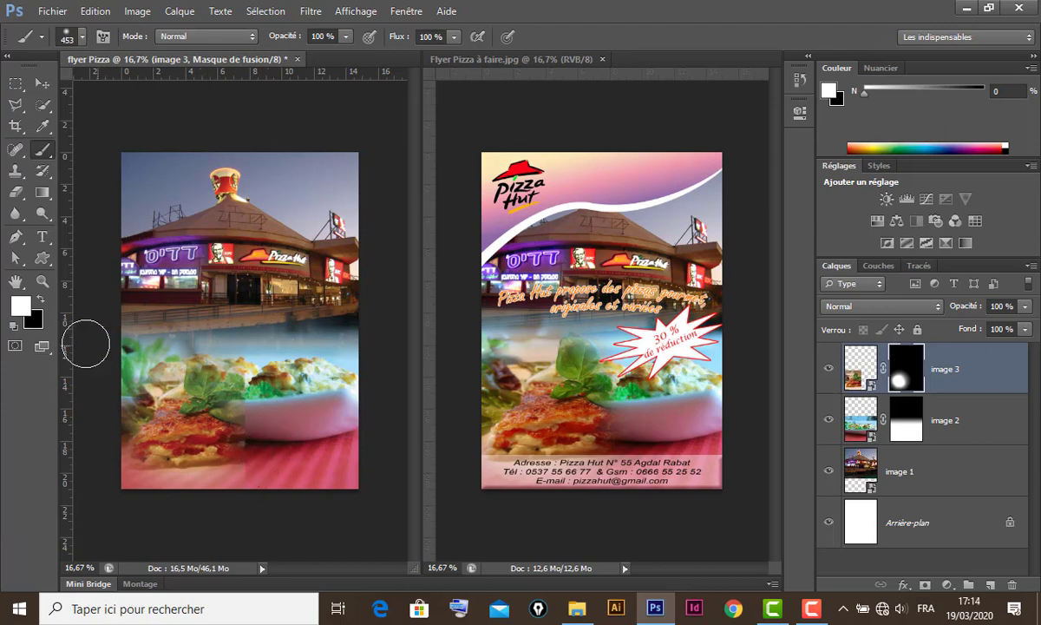
left_click(41, 299)
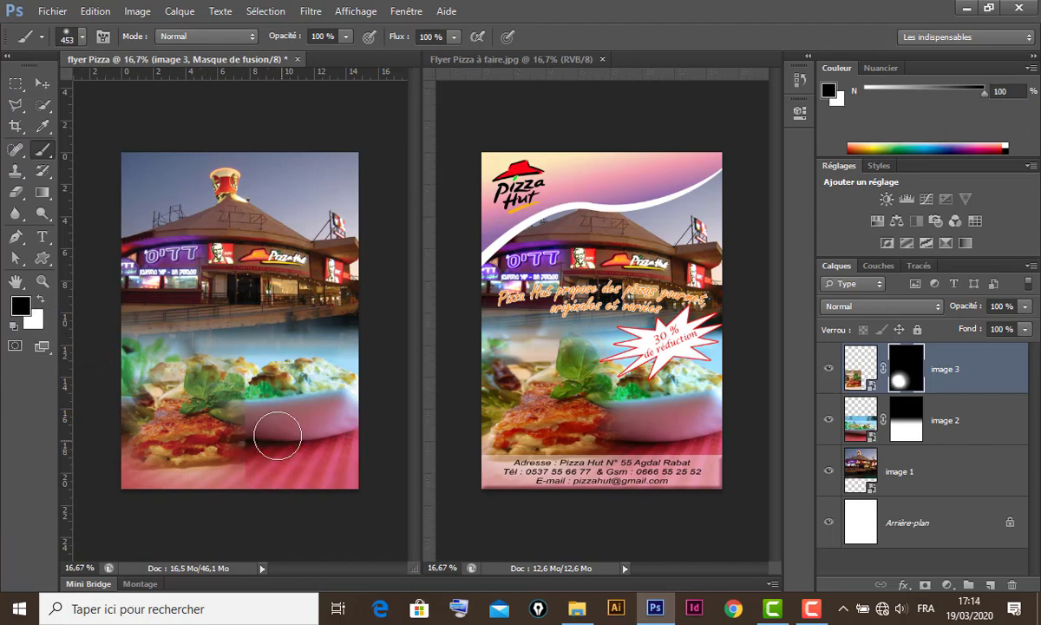
mouse_move(267, 475)
left_mouse_down()
mouse_move(261, 431)
mouse_move(278, 369)
left_mouse_up()
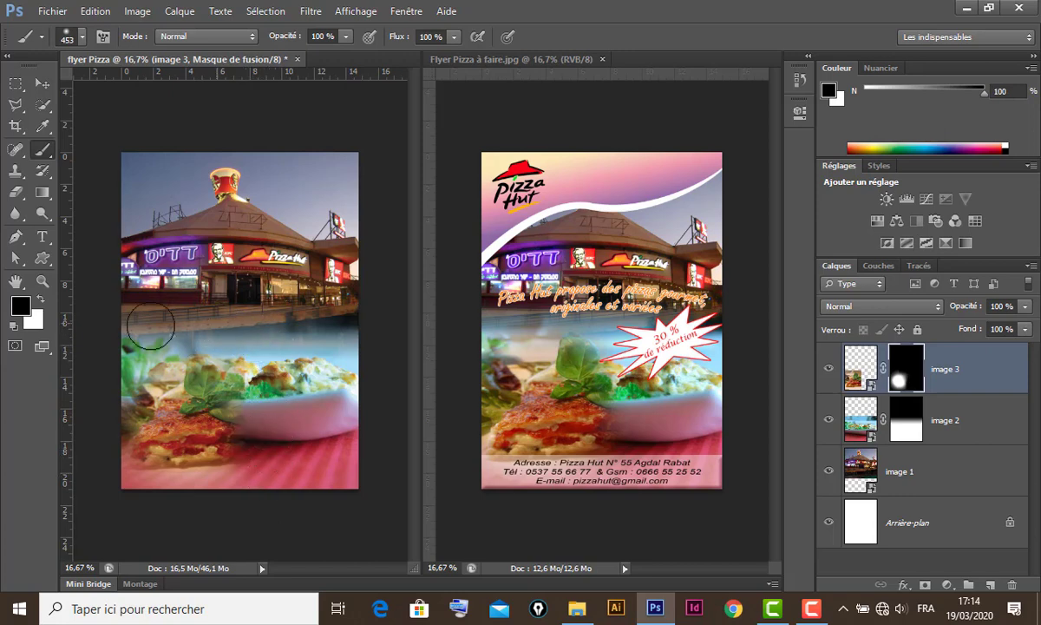
left_click(41, 84)
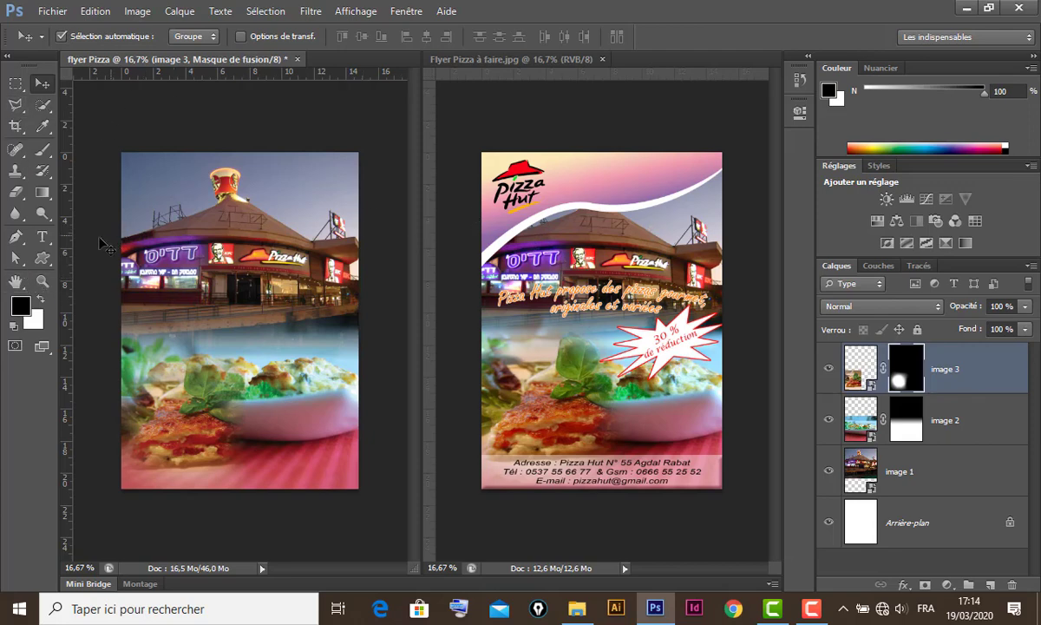
- Draw a closed wavy Pen path across the flyer top over the roof and load it as a selection
left_click(16, 236)
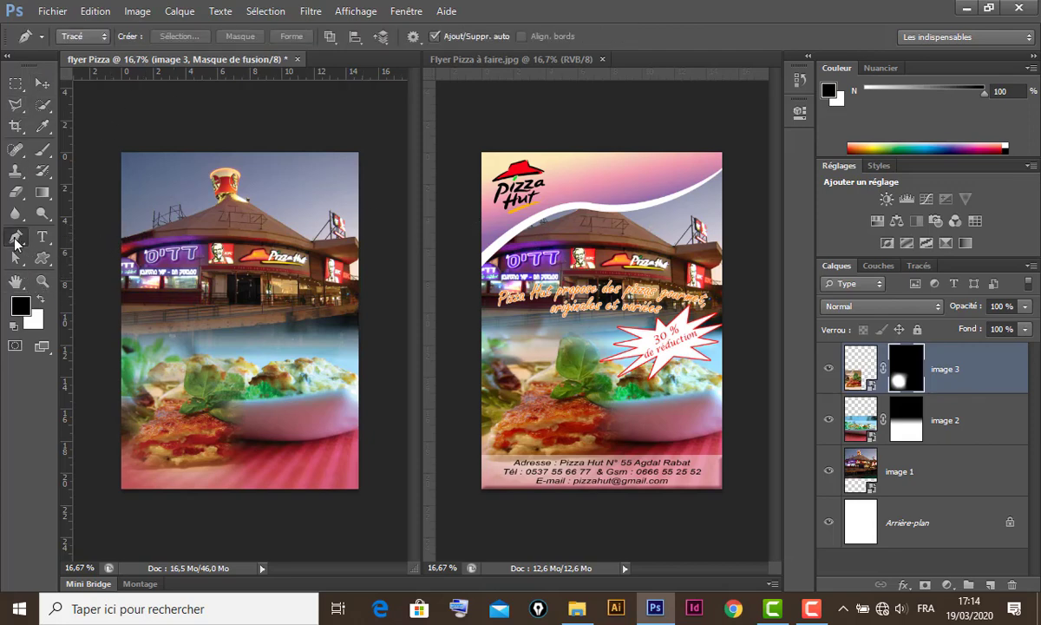
left_click(98, 273)
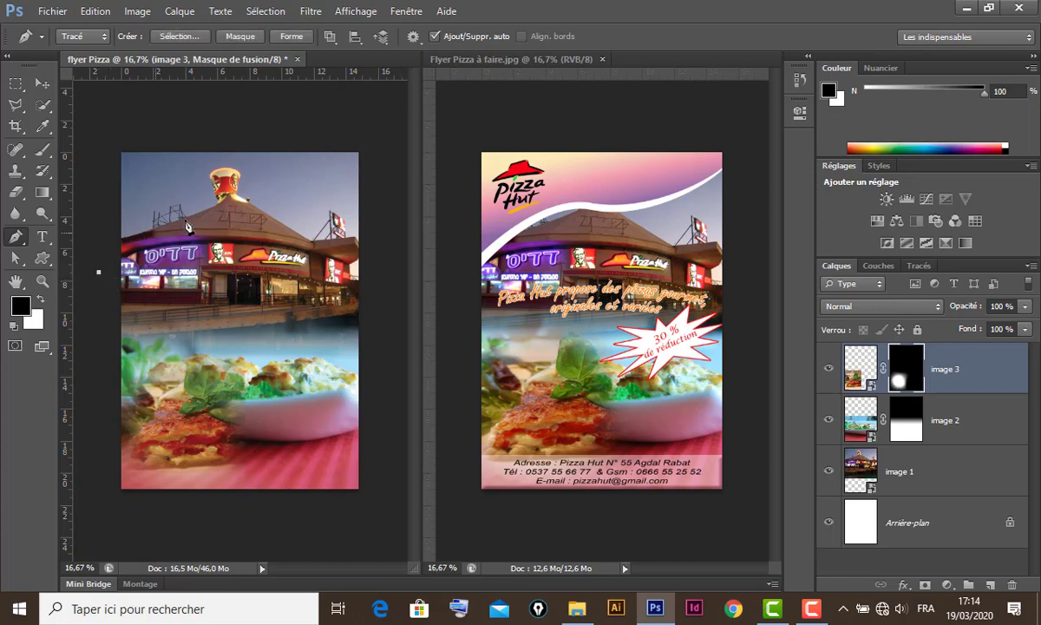
left_click_drag(233, 211, 300, 213)
left_click_drag(386, 185, 399, 170)
left_click(390, 112)
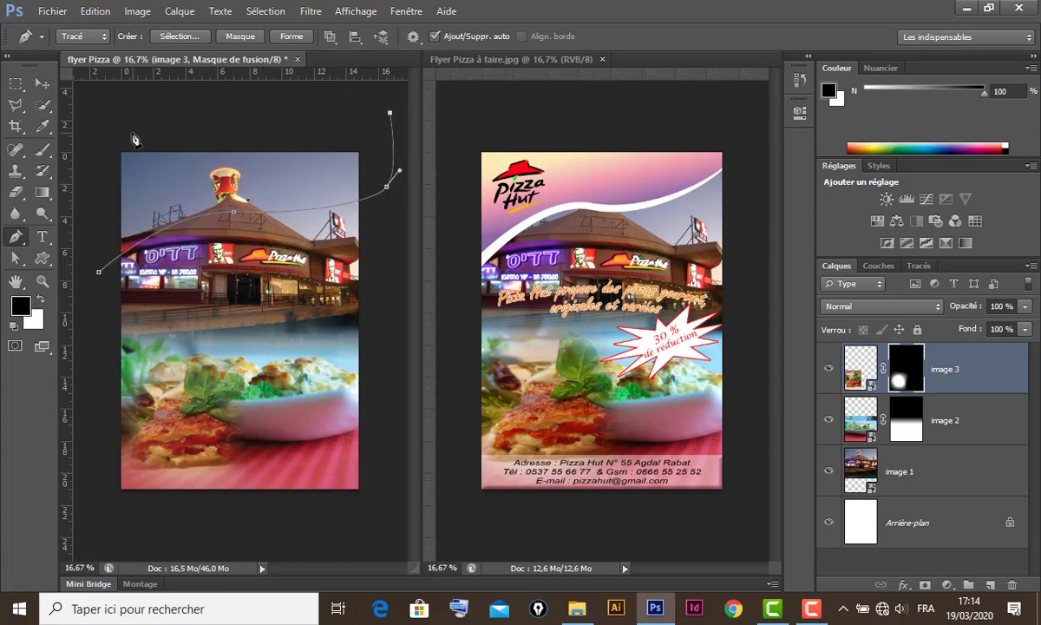
left_click(105, 127)
left_click(98, 272)
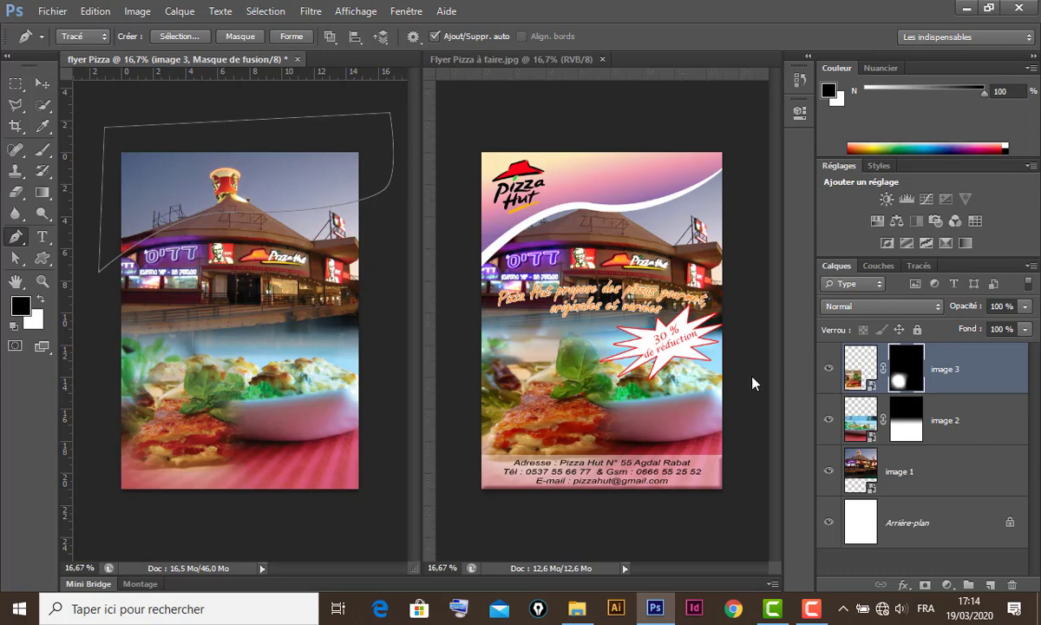
key("ctrl+Return")
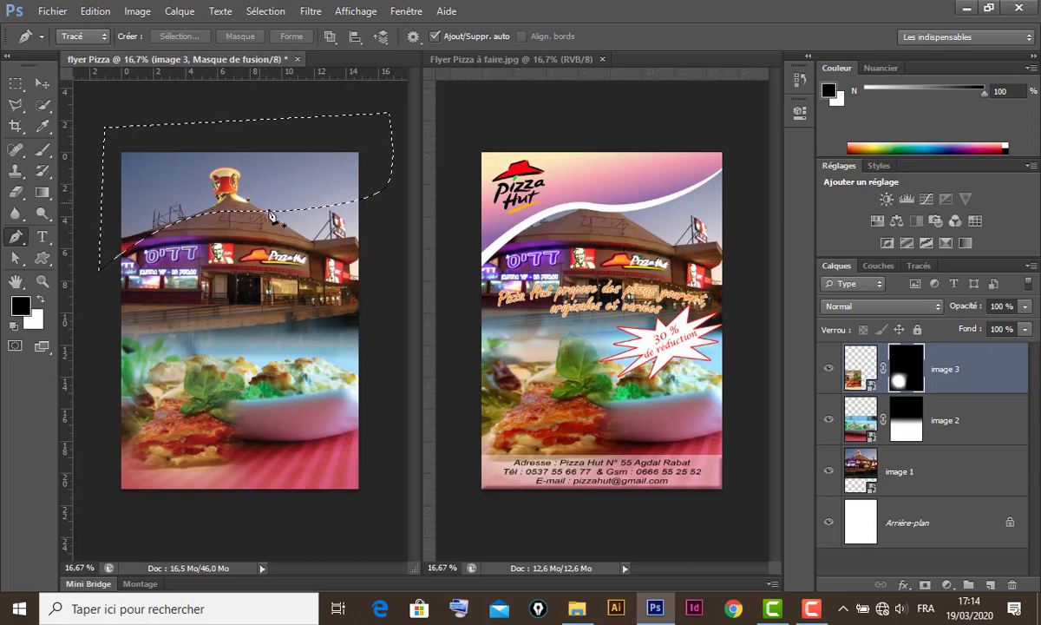
- Fill the curved top selection with white on new layer Calque 1, then deselect
left_click(991, 585)
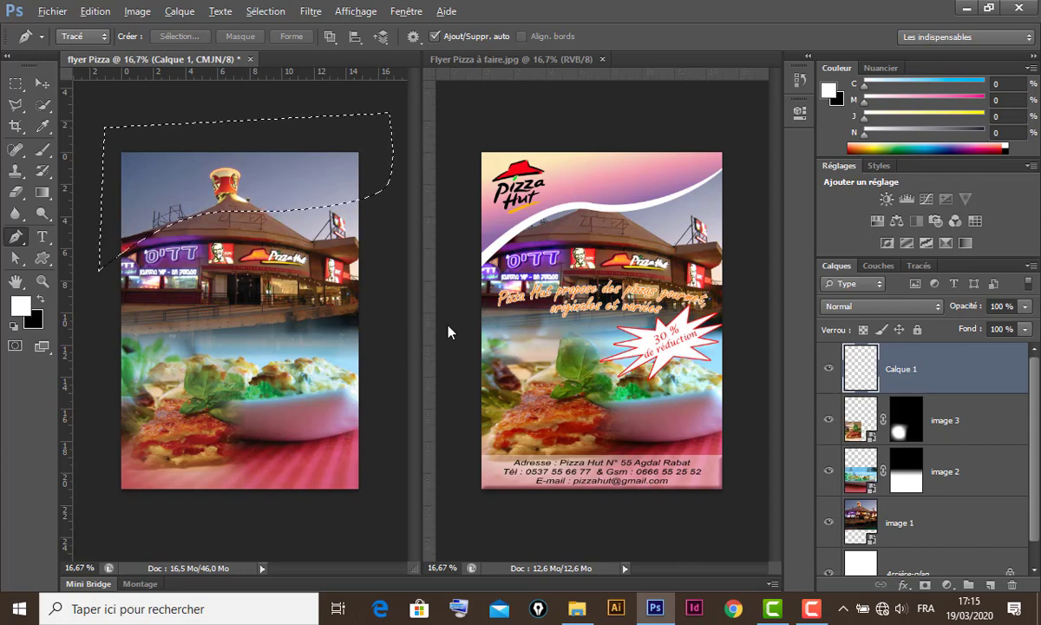
key("alt+BackSpace")
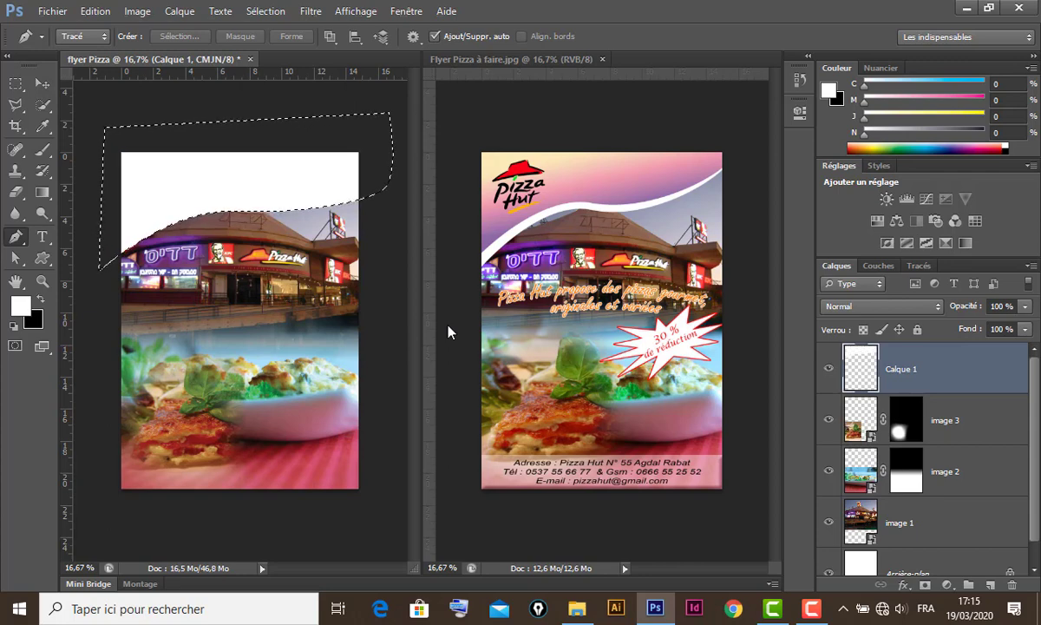
key("ctrl+d")
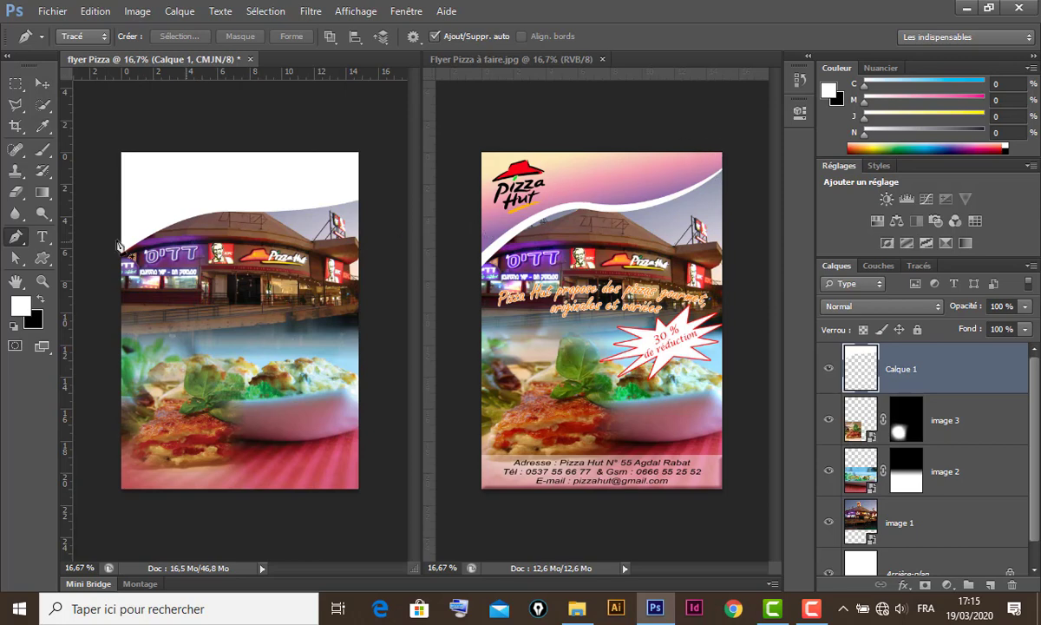
- Load the Jaune, Rose, Violet preset into the Gradient tool and undo a trial radial fill
left_click(41, 193)
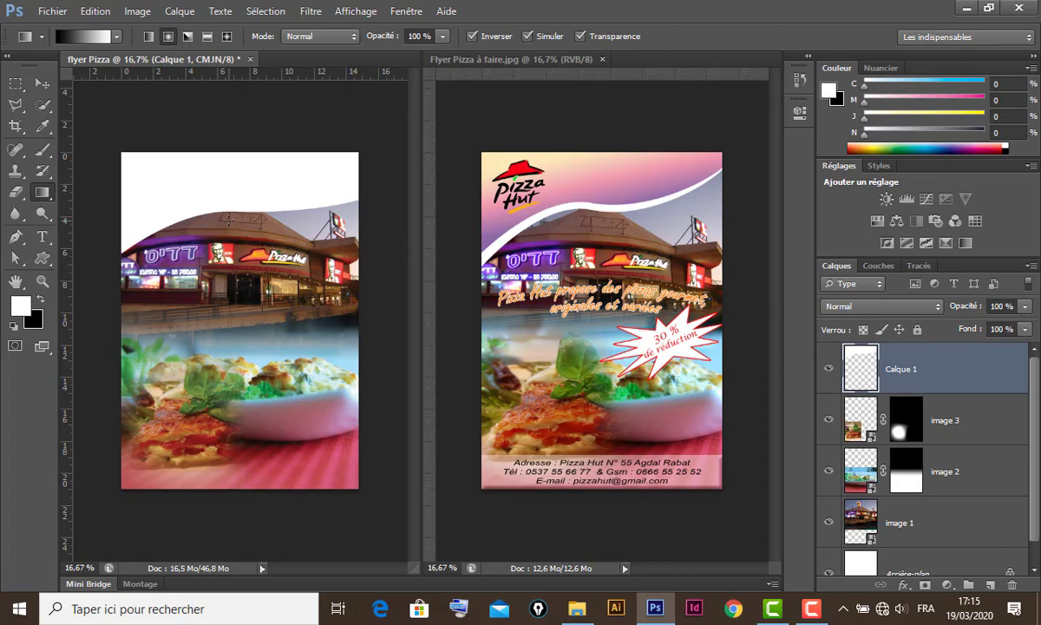
left_click(91, 36)
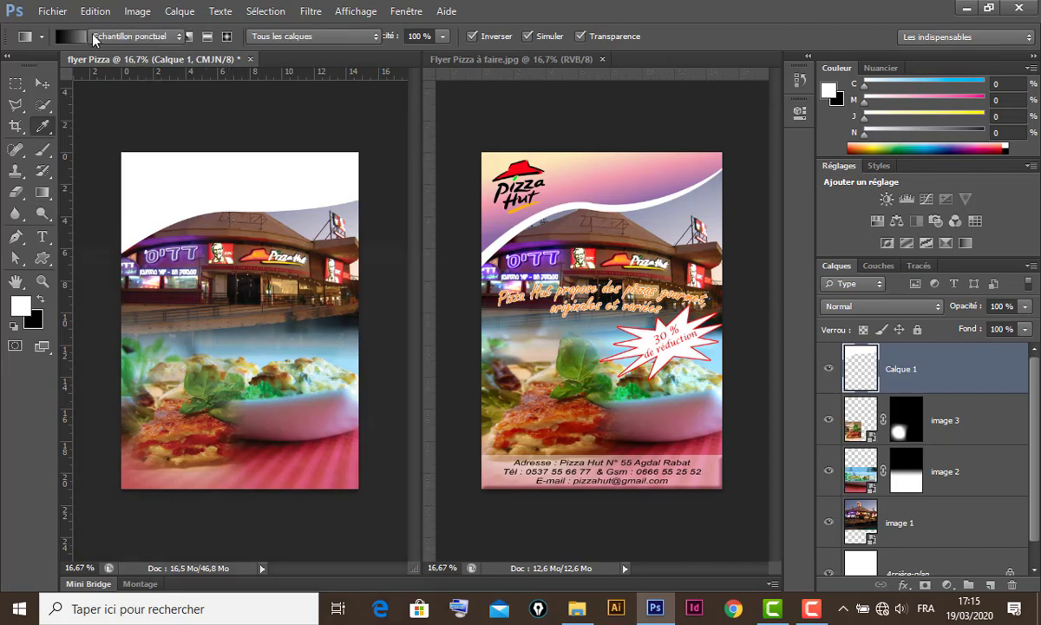
left_click_drag(230, 238, 558, 133)
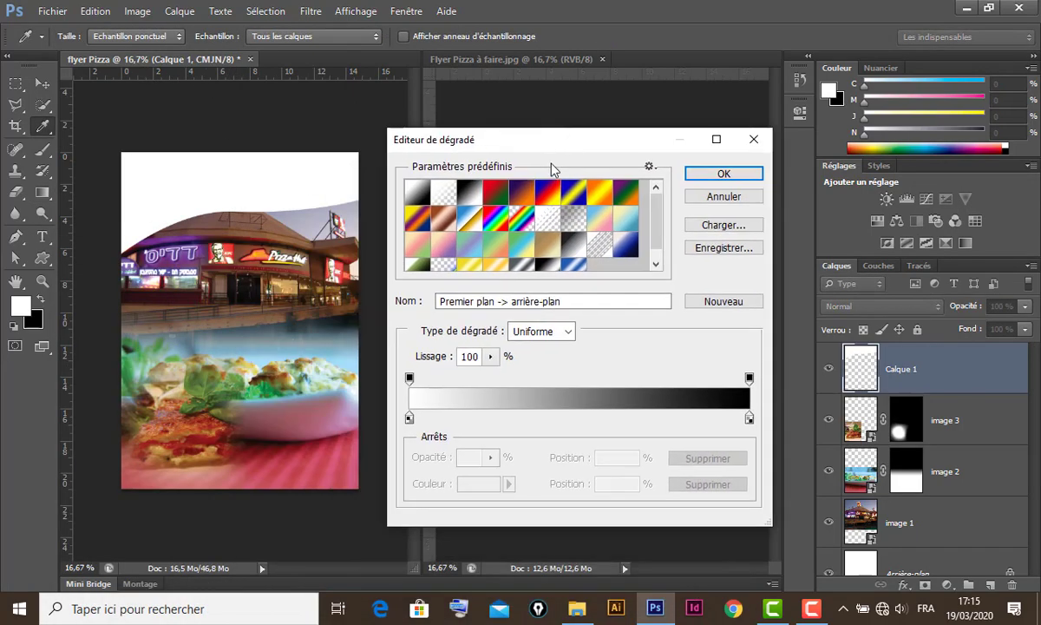
left_click(418, 238)
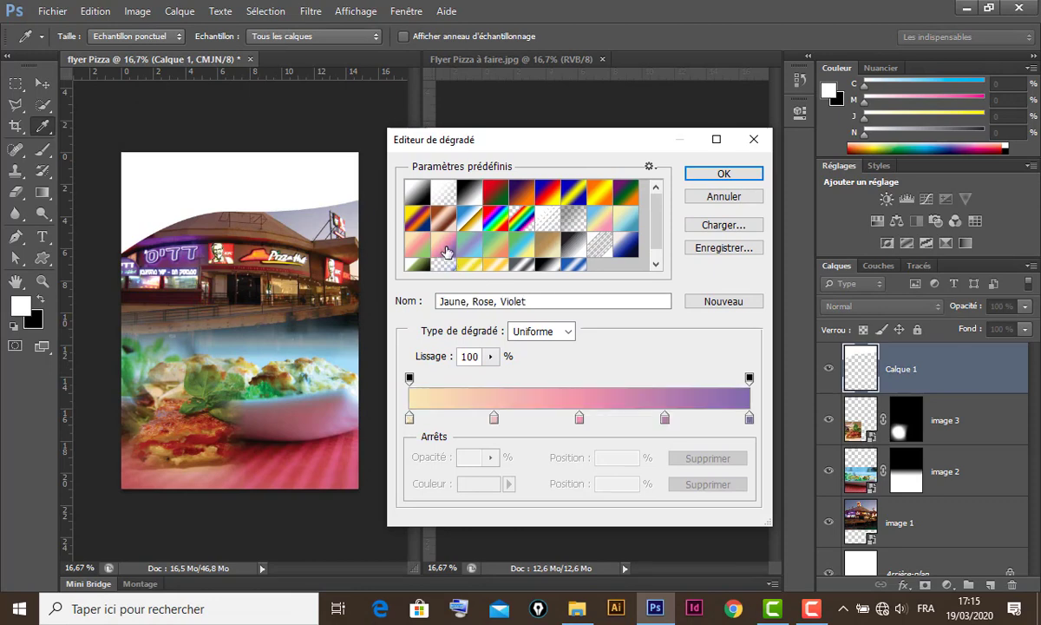
left_click(729, 175)
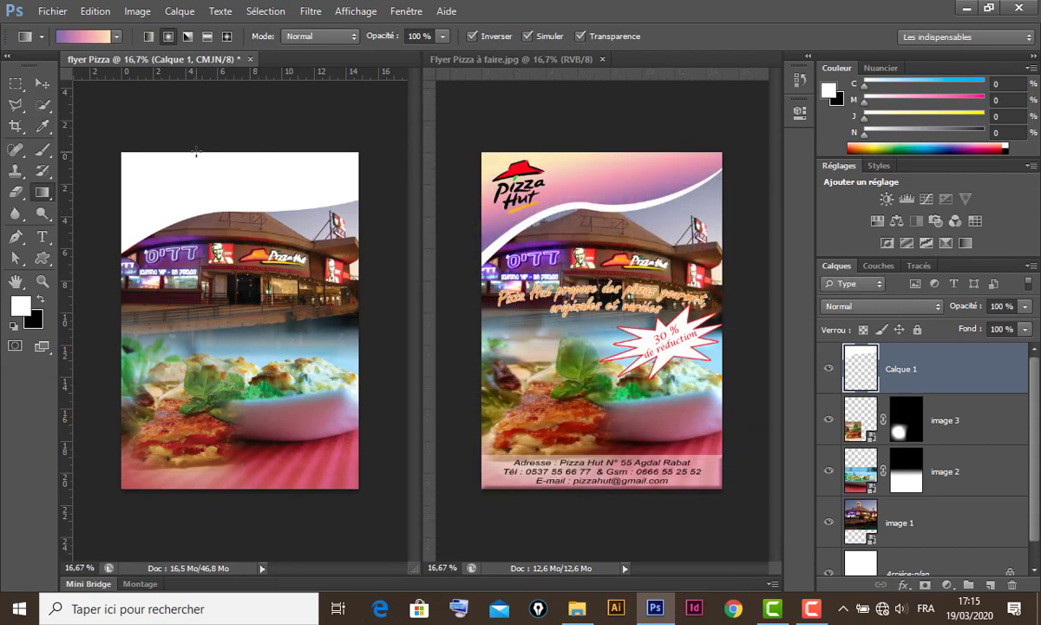
left_click_drag(203, 185, 213, 229)
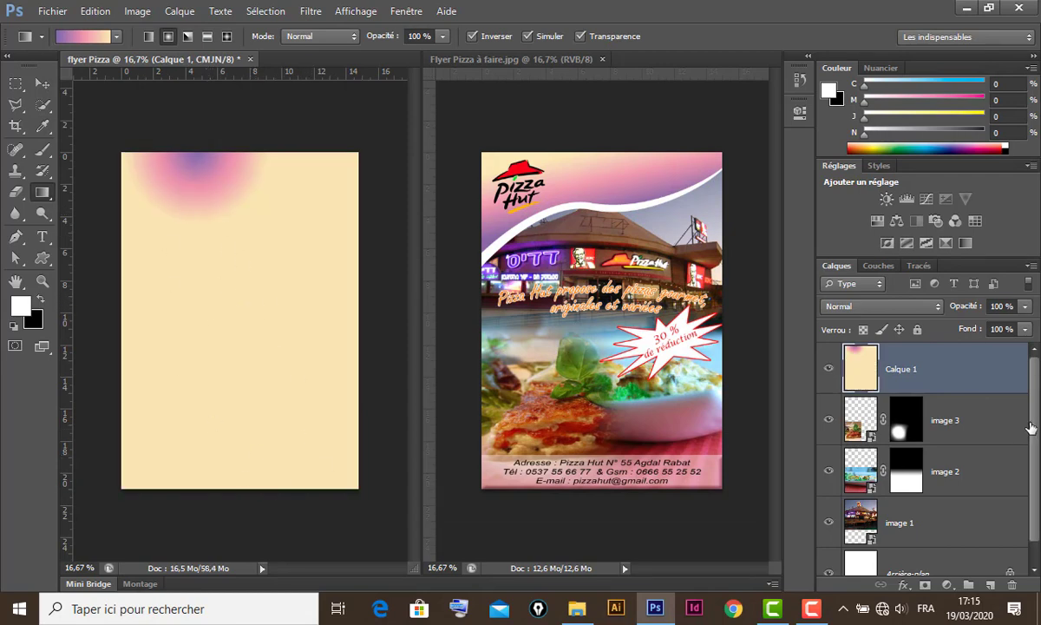
key("ctrl+z")
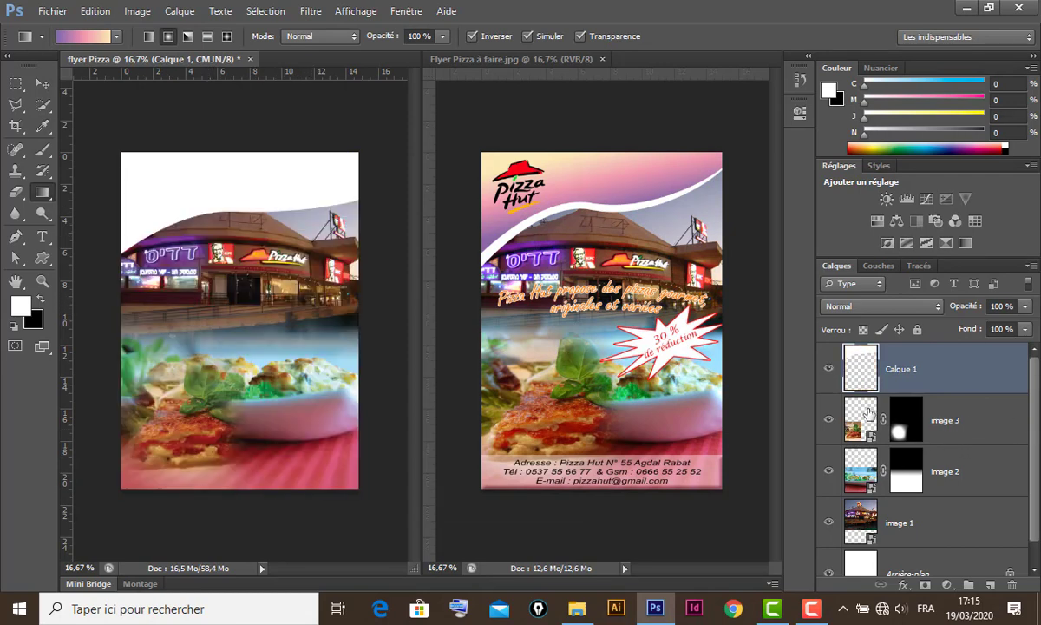
- Load Calque 1's band as a selection and fill it with a linear gradient
left_click(150, 36)
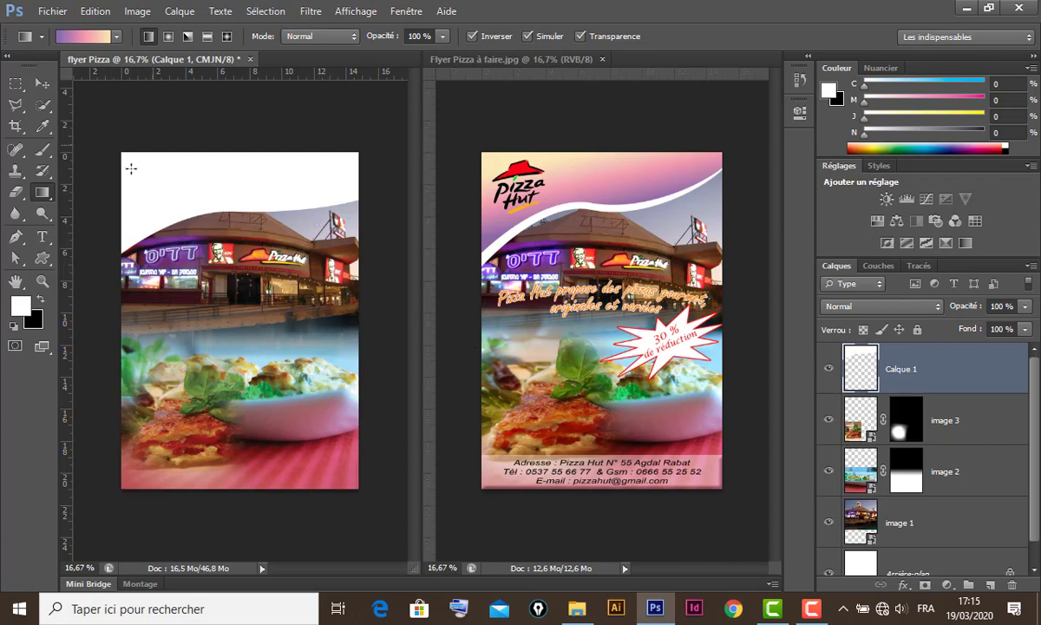
left_click(862, 373, "ctrl")
left_click_drag(211, 156, 211, 229)
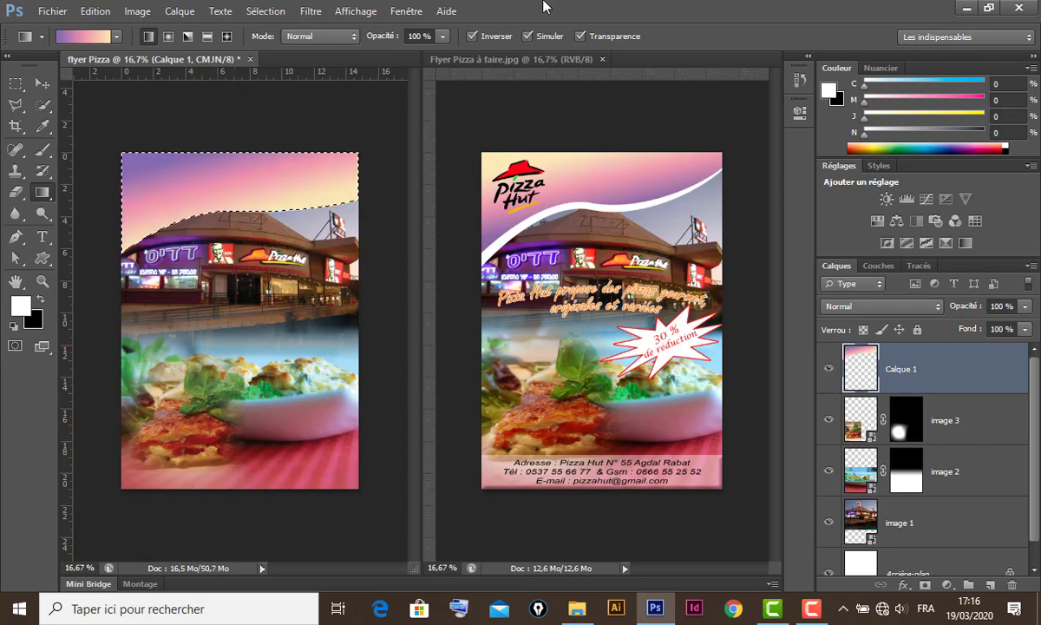
- Reverse the gradient and redraw it purple at top fading to pink, then deselect
left_click(471, 38)
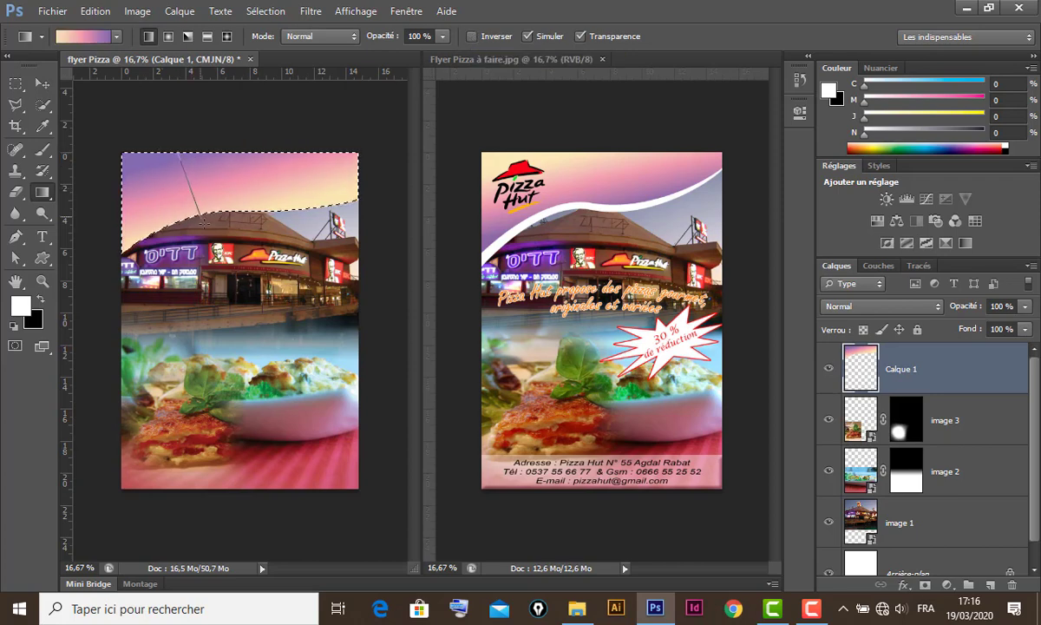
left_click_drag(210, 250, 186, 218)
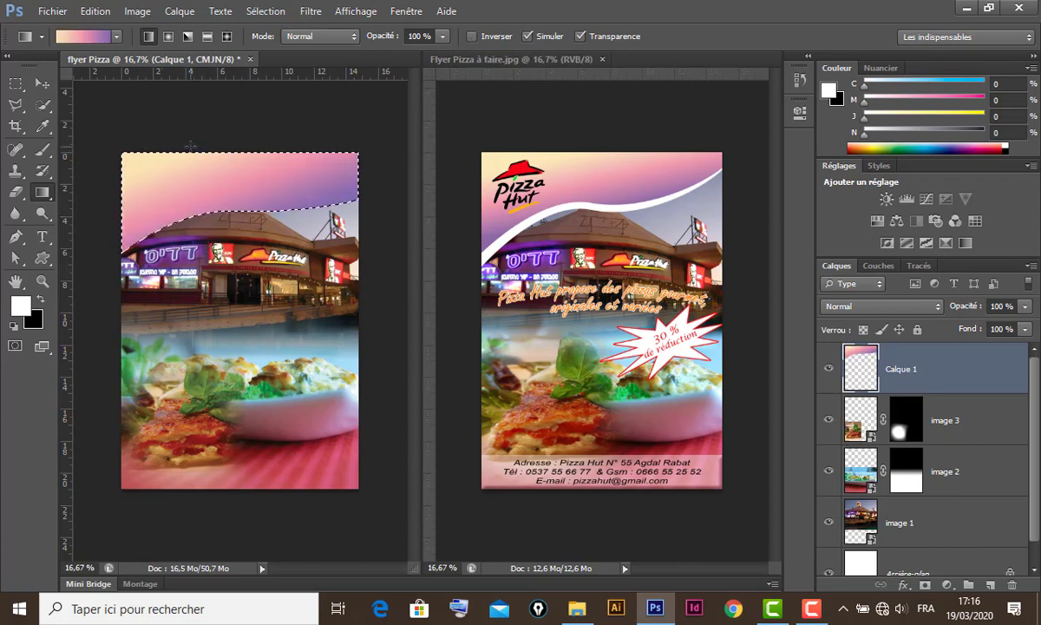
left_click_drag(185, 155, 219, 258)
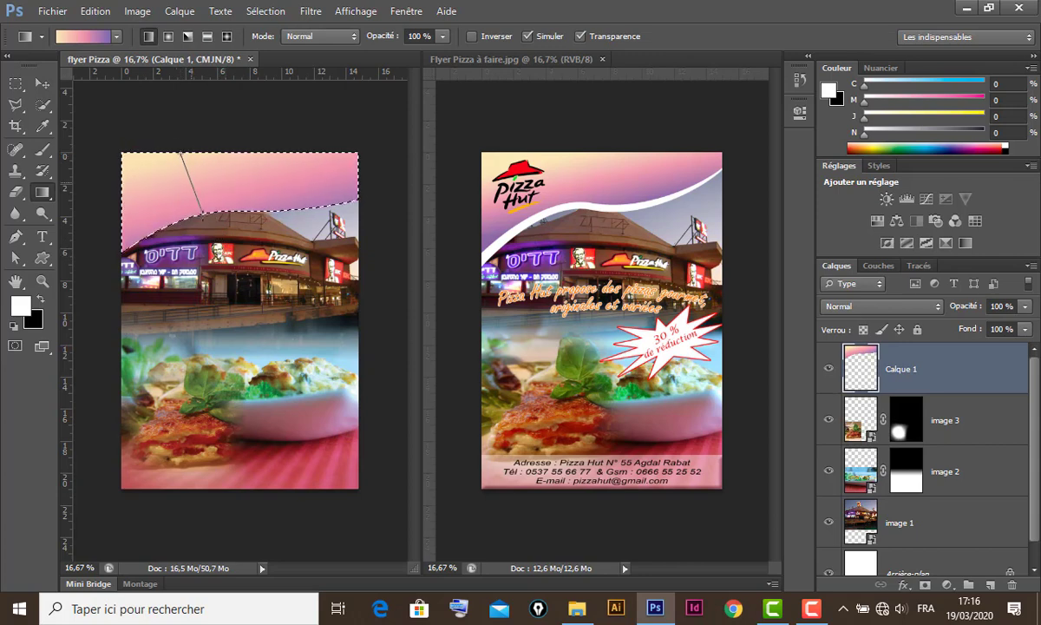
left_click_drag(206, 230, 187, 223)
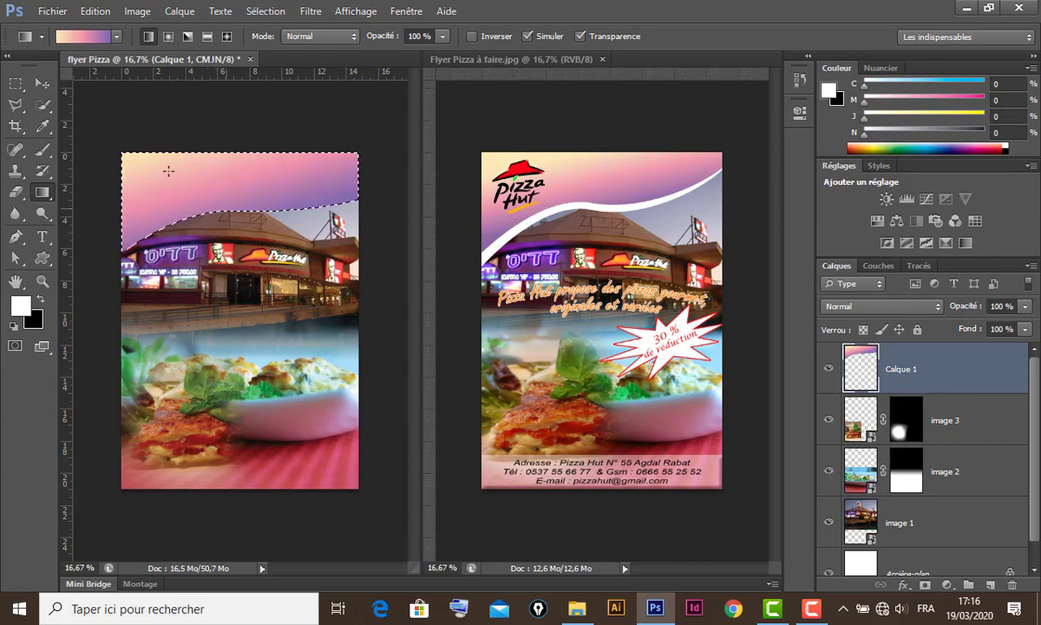
left_click(42, 83)
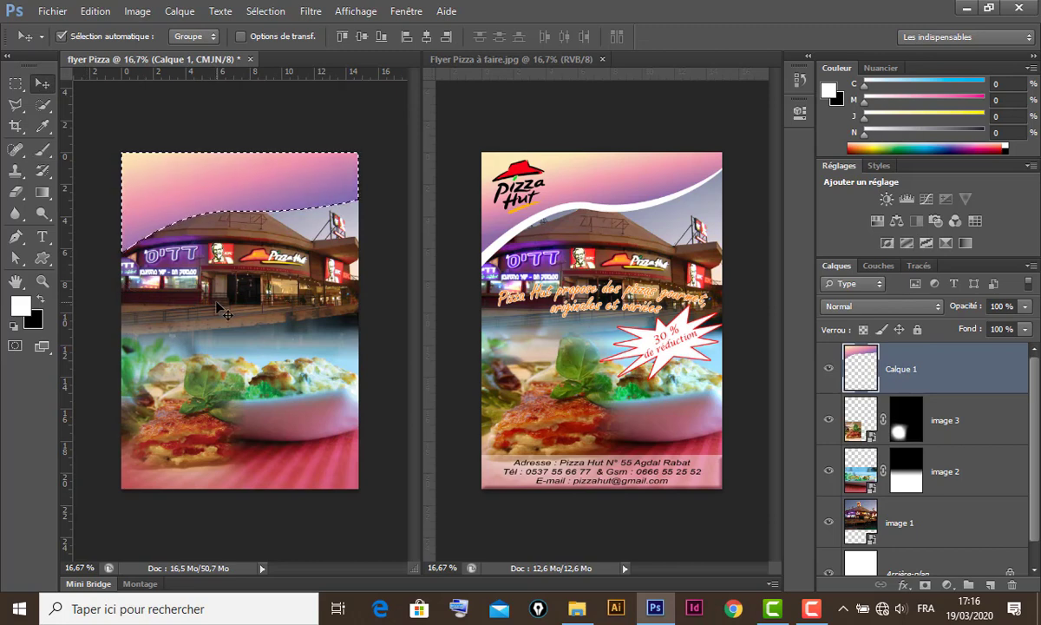
key("ctrl+d")
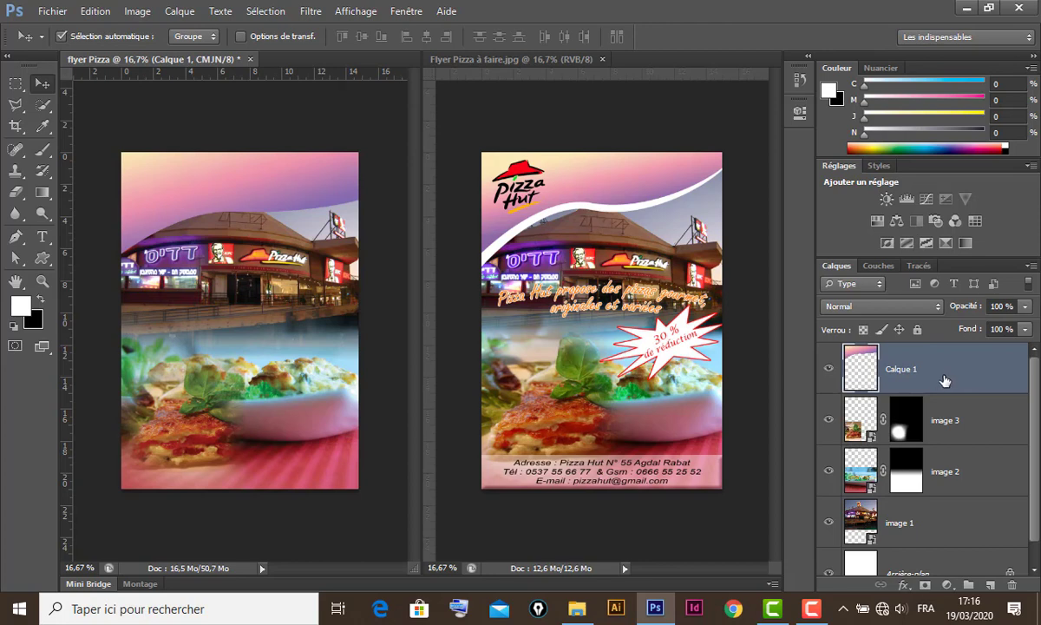
- Duplicate the gradient band as Calque 1 copie and delete the band's pixels on Calque 1
key("ctrl+j")
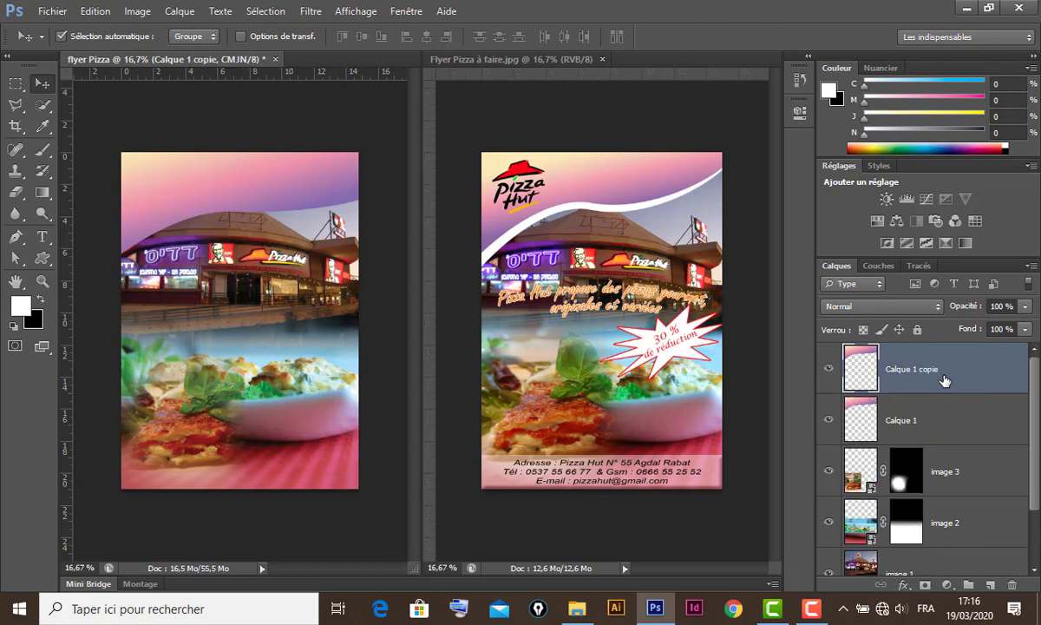
key("ctrl+z")
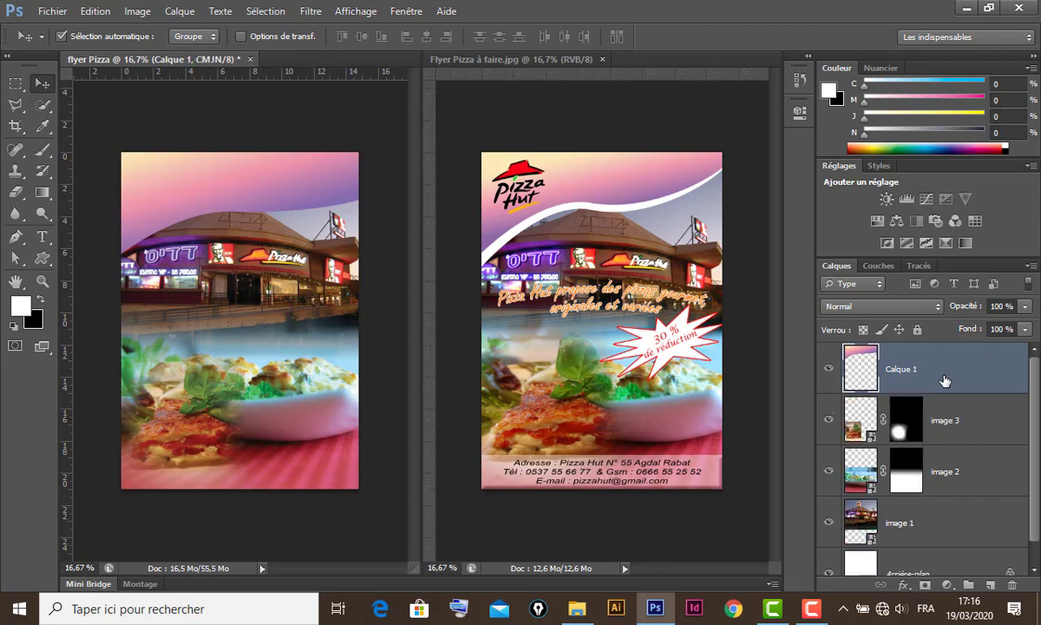
left_click_drag(977, 369, 990, 584)
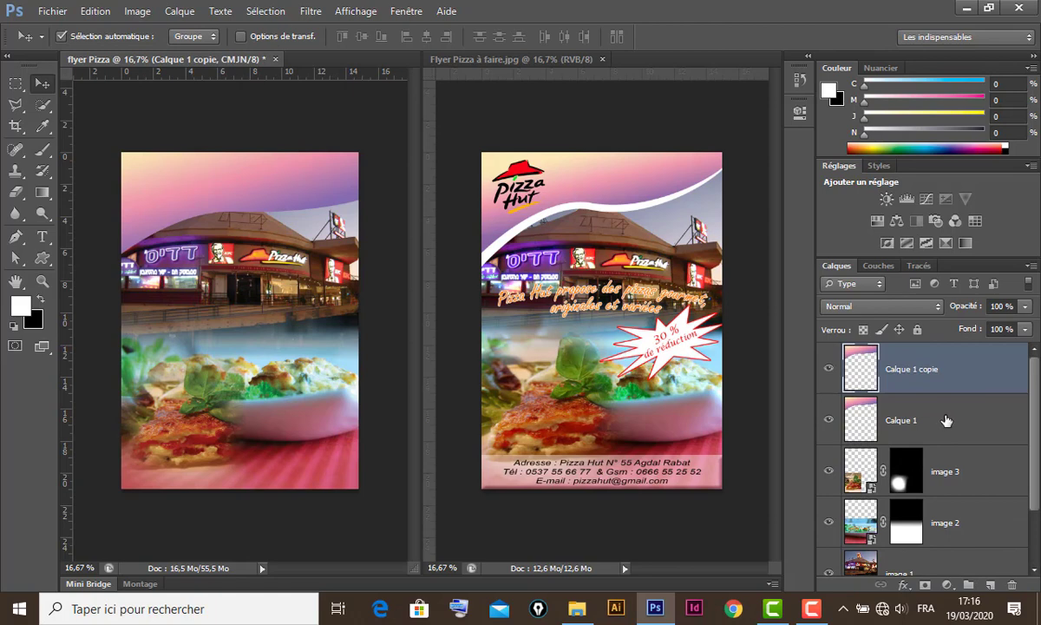
left_click(945, 420)
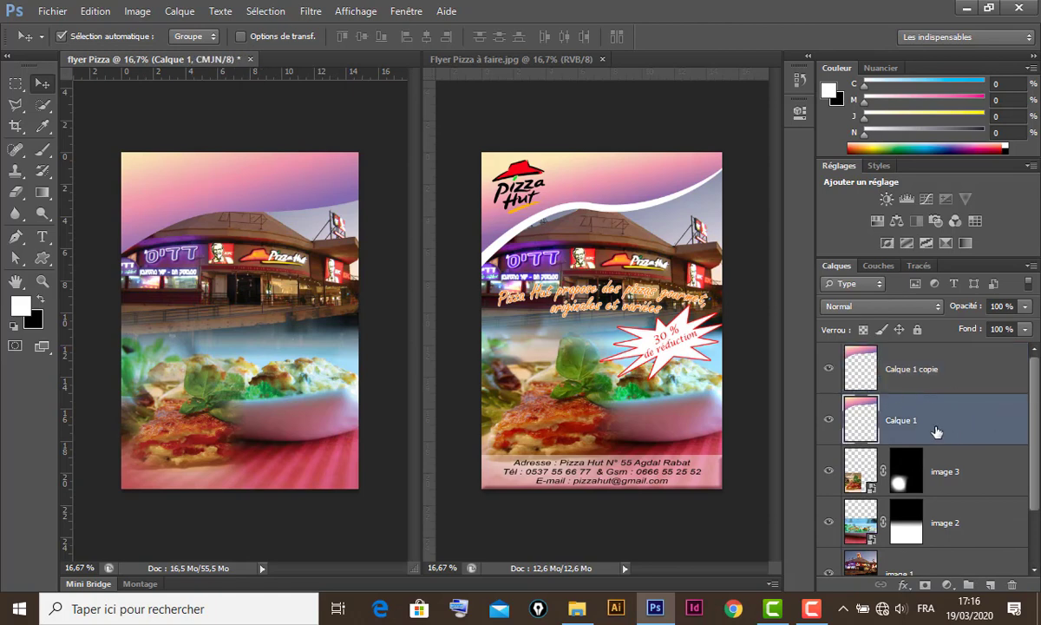
left_click(862, 422, "ctrl")
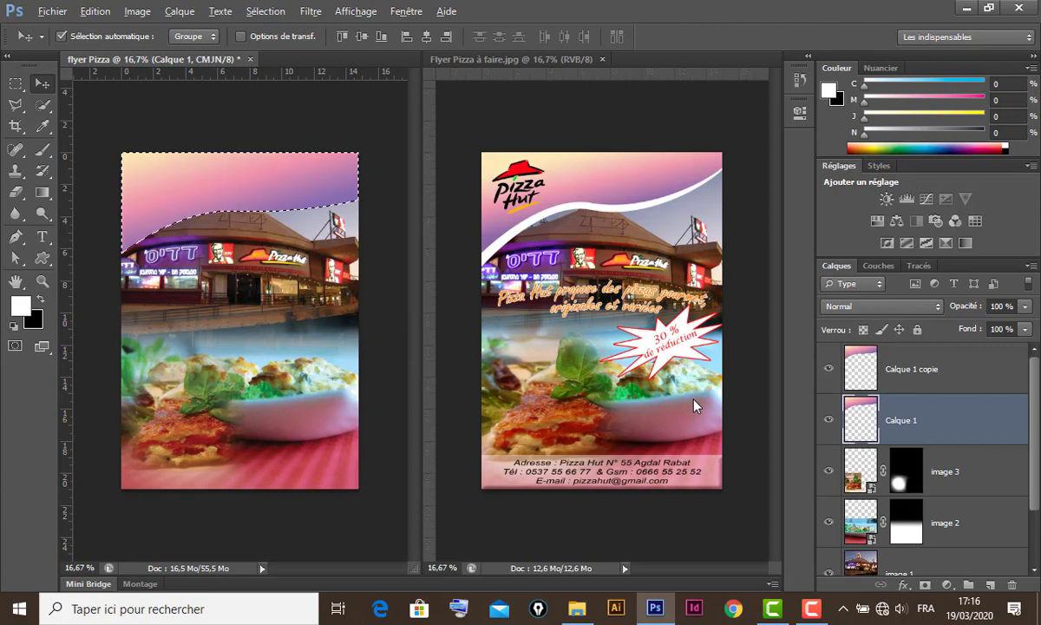
key("Delete")
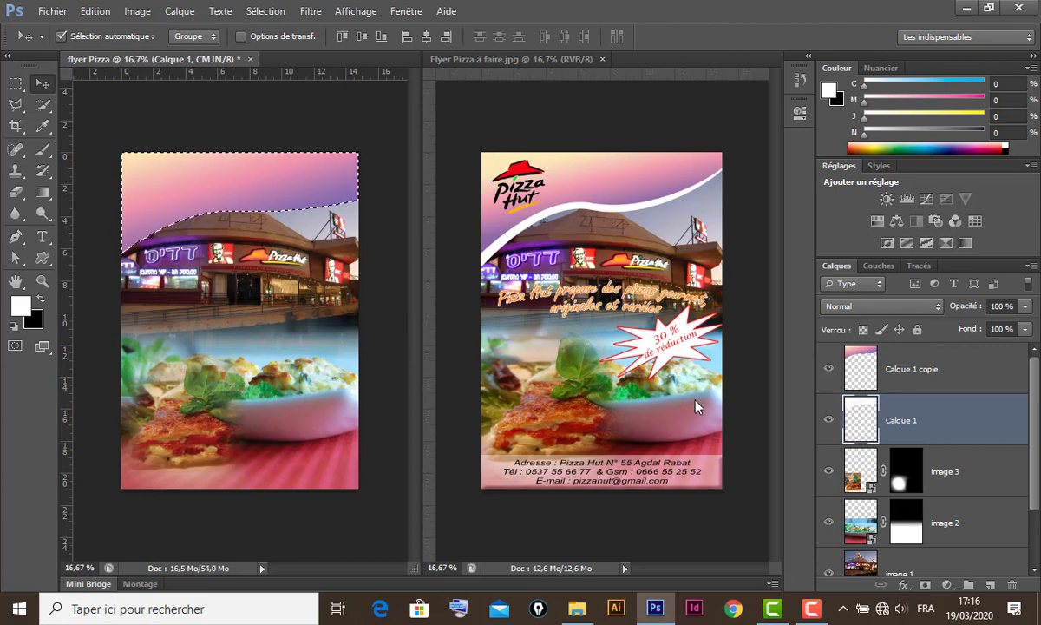
key("ctrl+d")
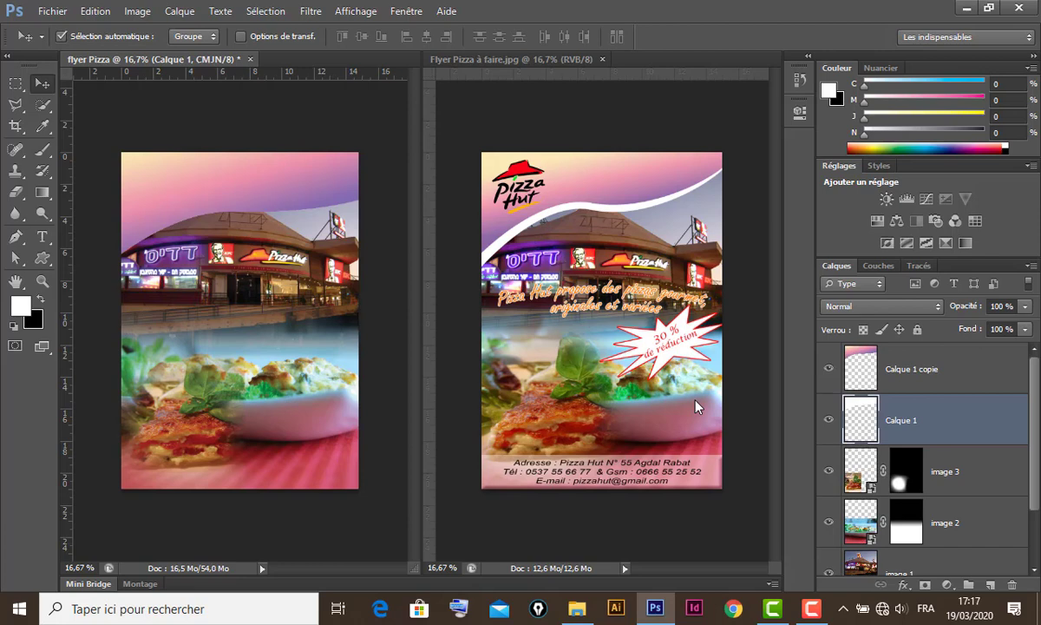
- Nudge Calque 1 down, then rotate and stretch it into a tilted white stripe
key("shift+Down")
key("shift+Down")
key("shift+Down")
key("shift+Down")
key("shift+Down")
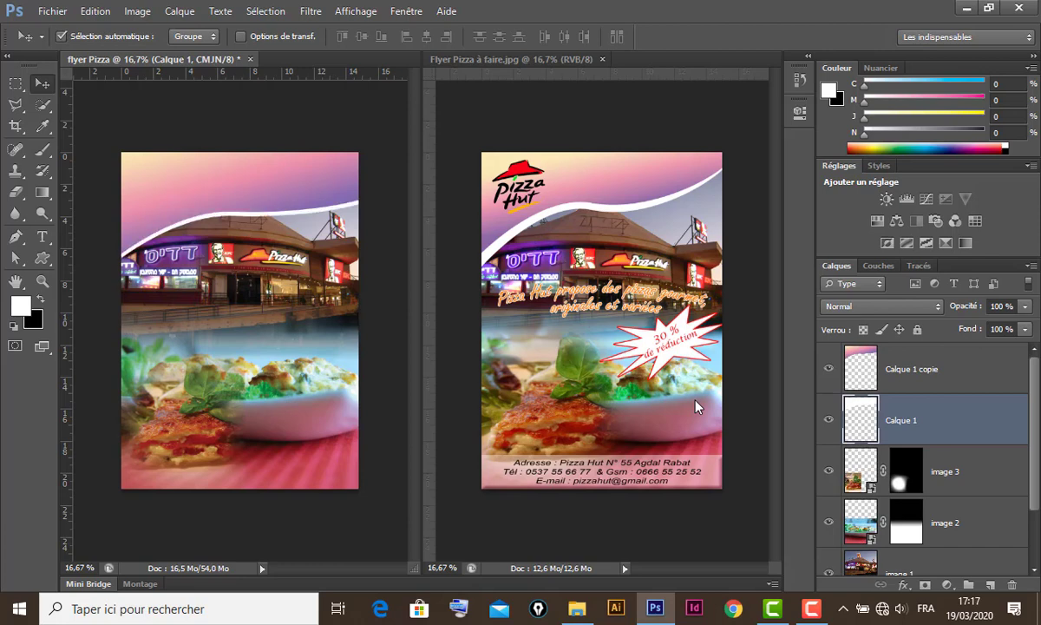
key("shift+Down")
key("shift+Down")
key("shift+Down")
key("shift+Down")
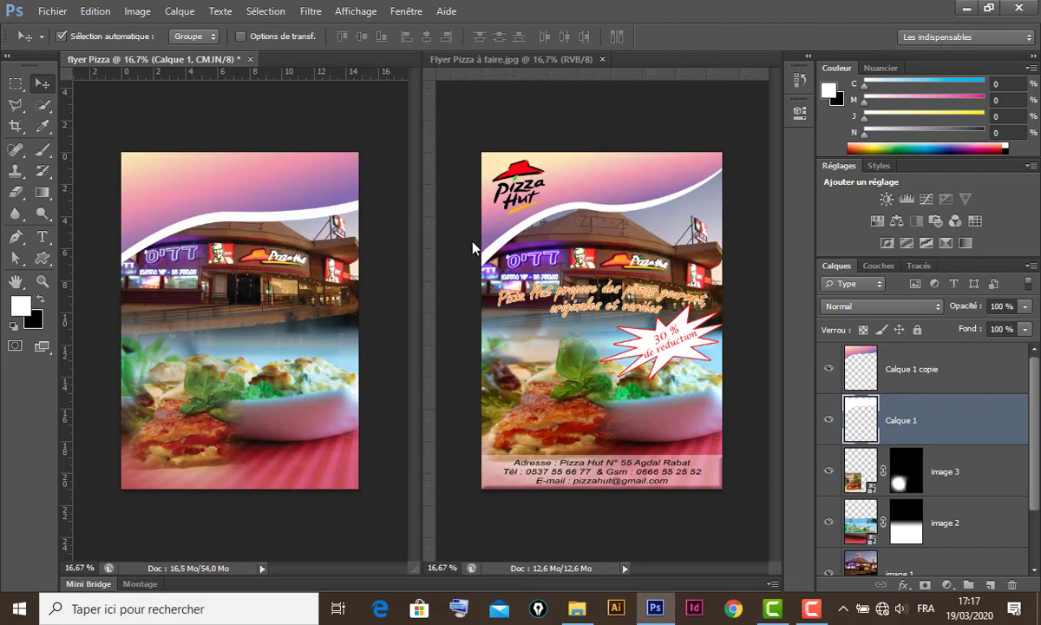
key("ctrl+t")
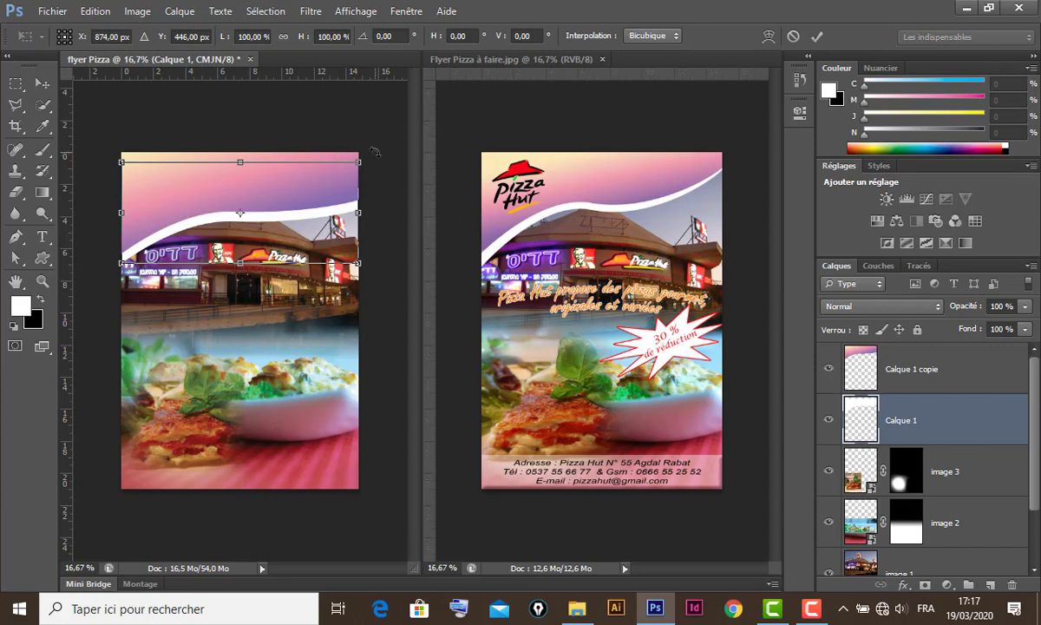
left_click_drag(374, 152, 373, 144)
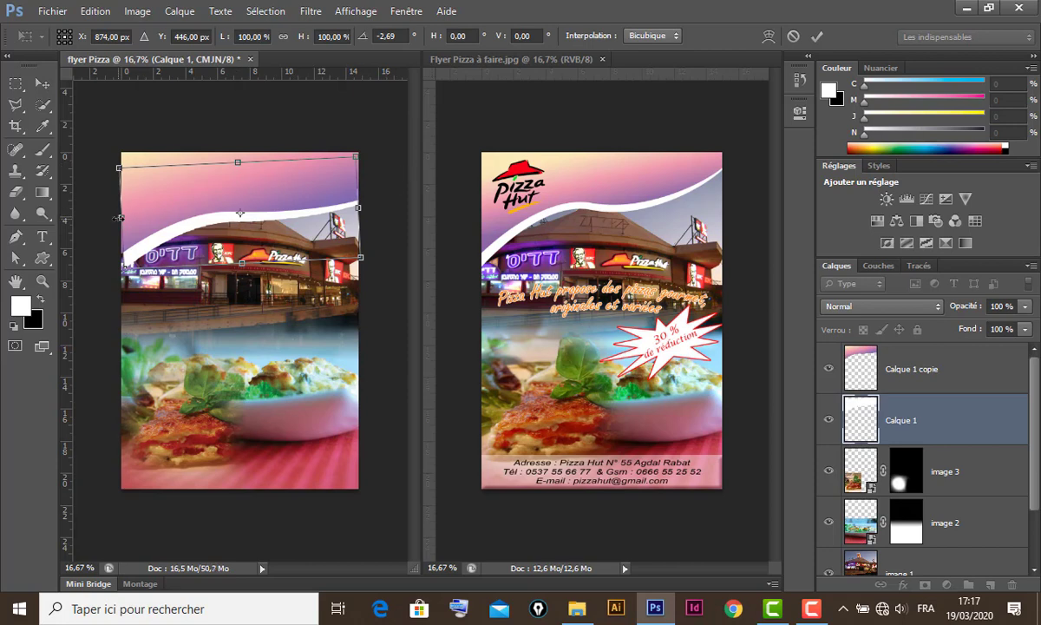
left_click_drag(117, 218, 112, 218)
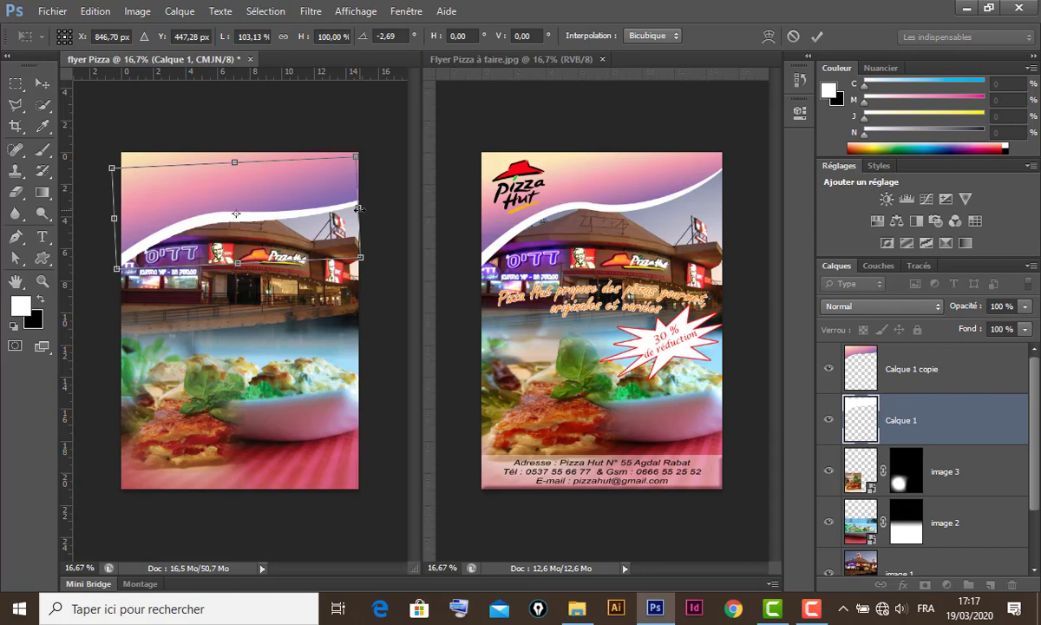
left_click_drag(360, 209, 371, 208)
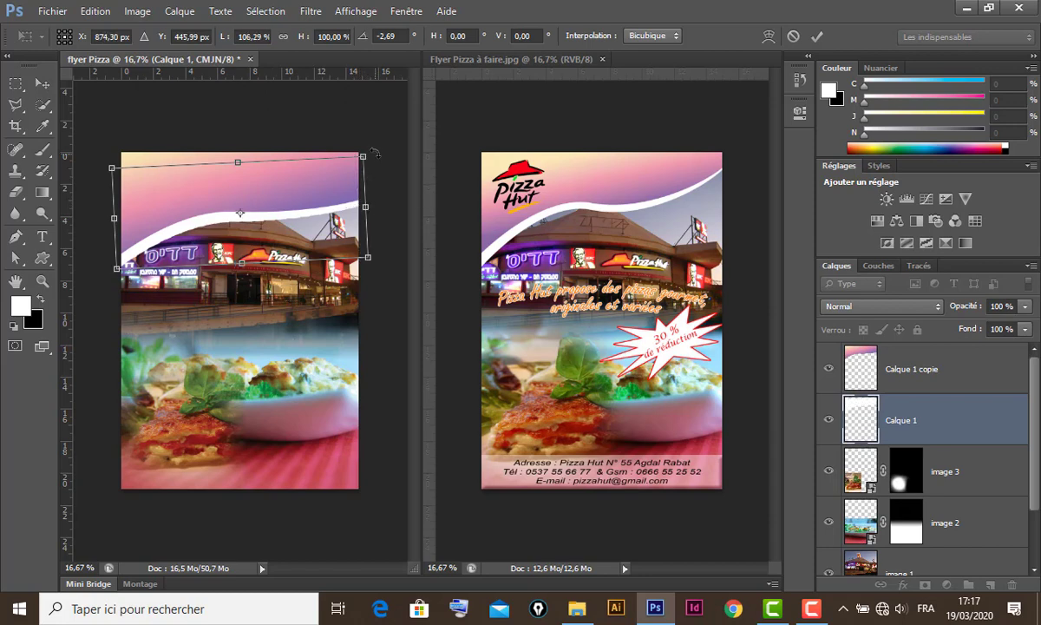
left_click_drag(375, 153, 376, 151)
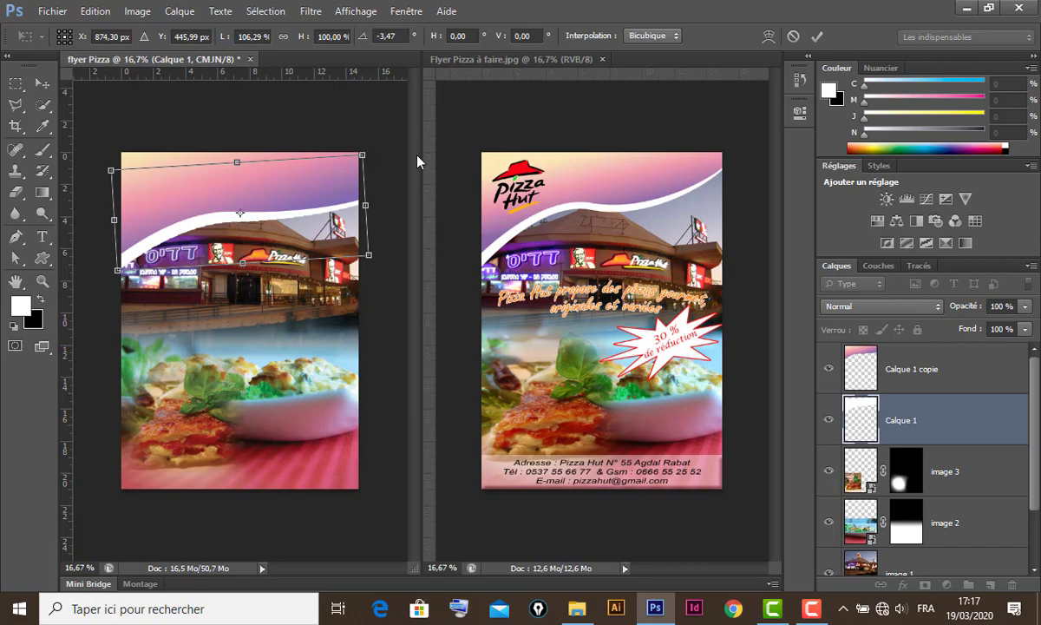
key("Return")
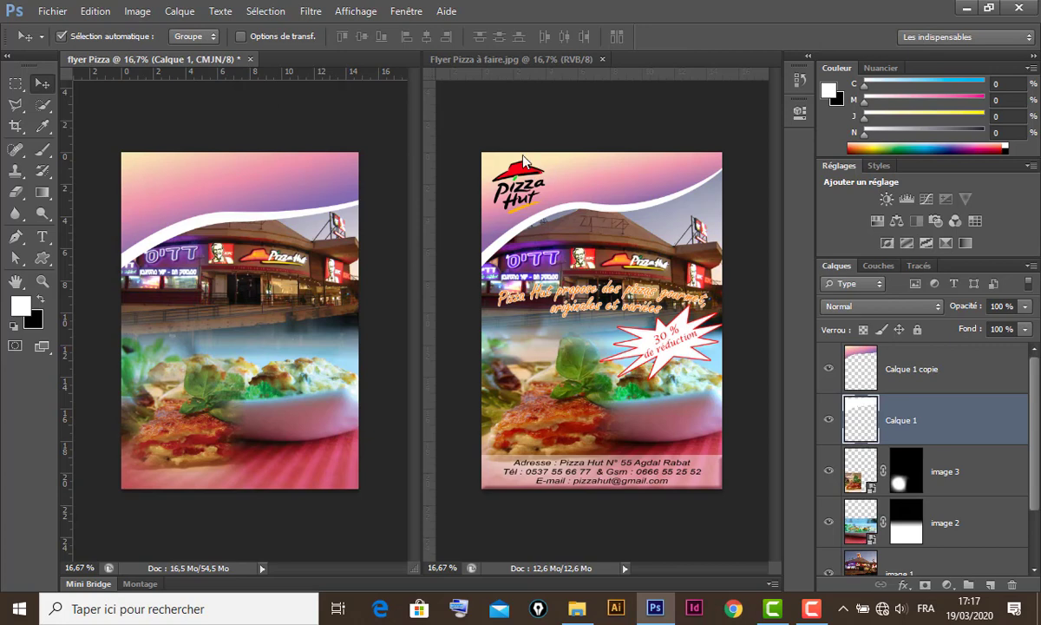
- Place the Logo pizza-hut image into the flyer above Calque 1 copie
left_click(902, 351)
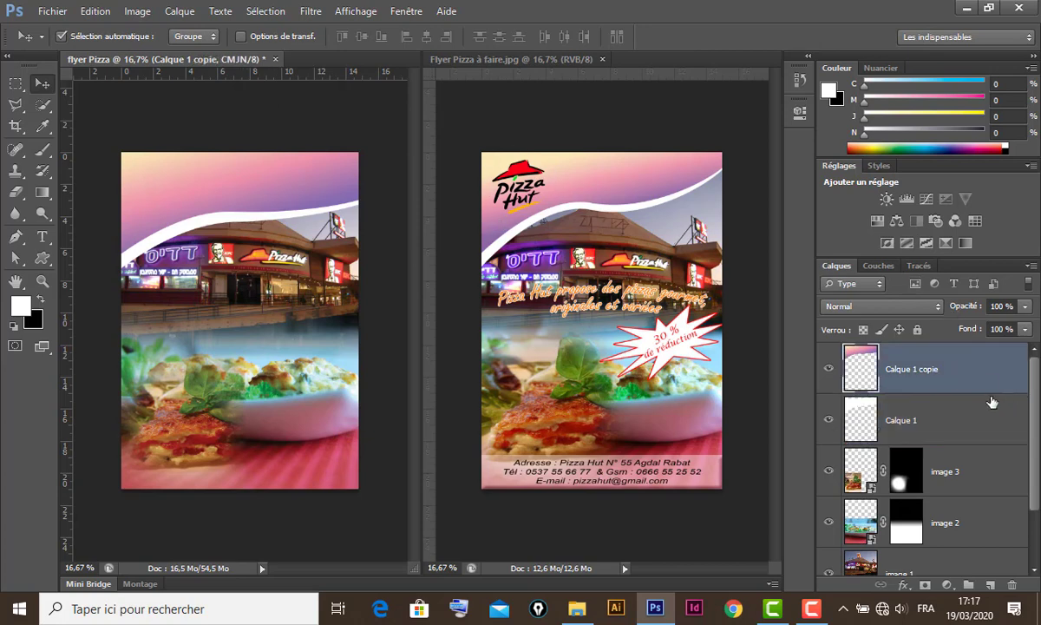
left_click(50, 11)
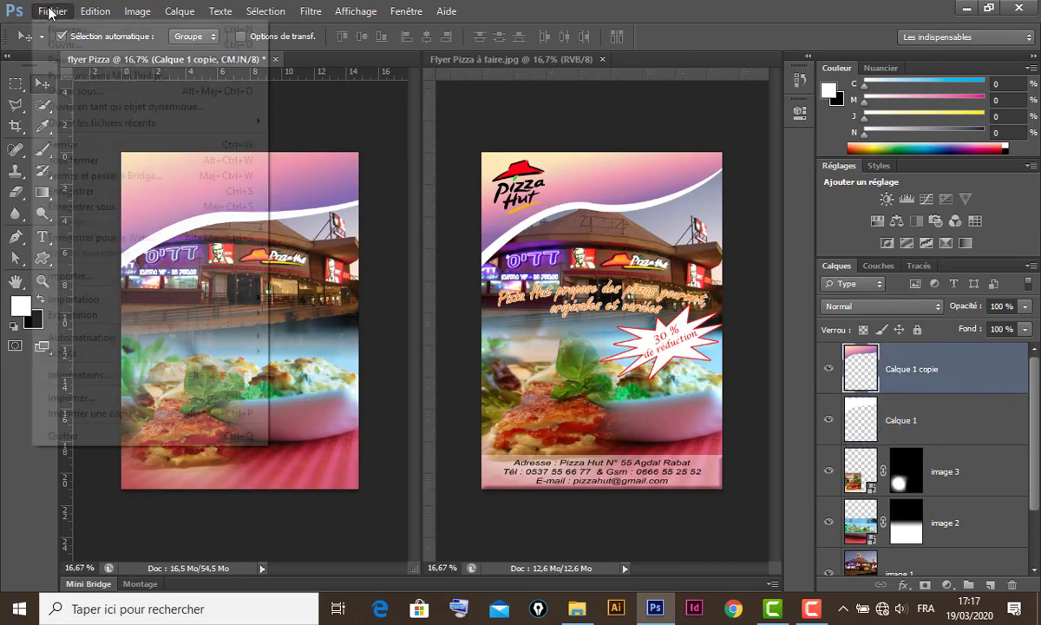
left_click(109, 275)
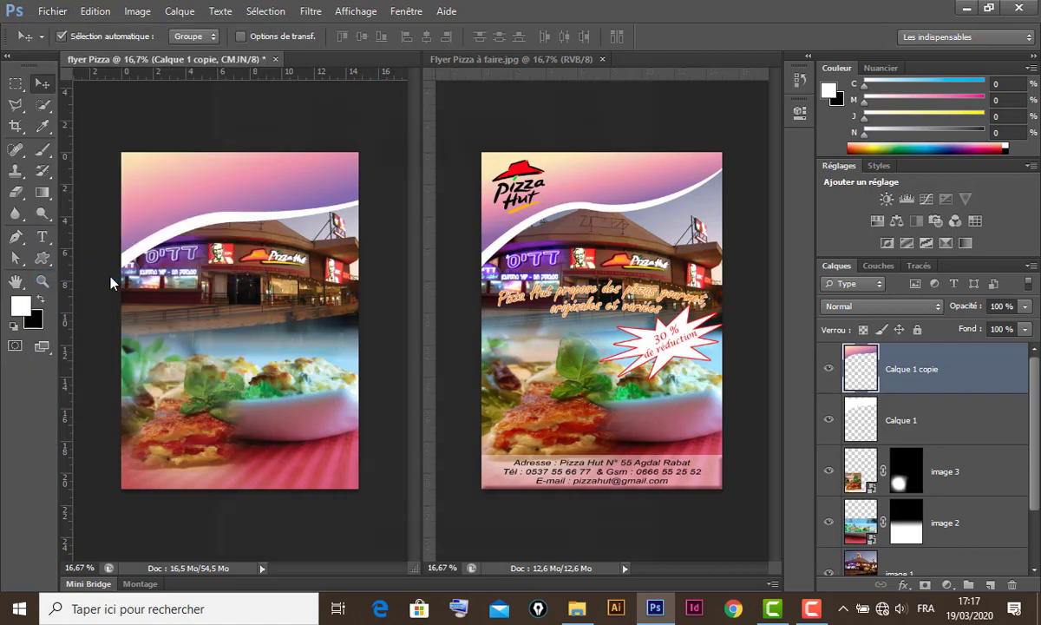
left_click(329, 247)
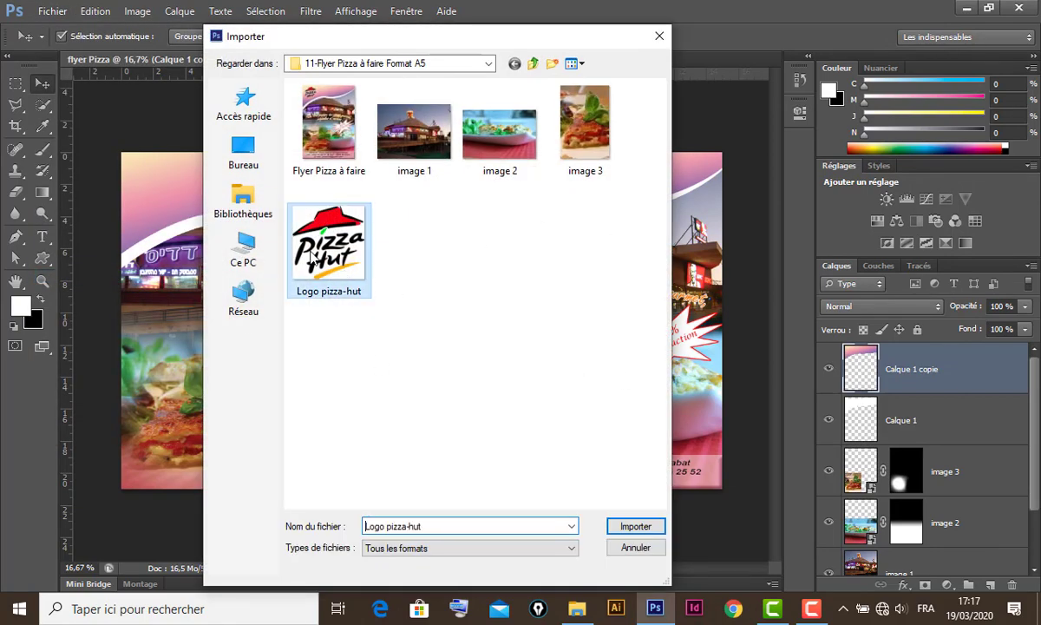
left_click(638, 527)
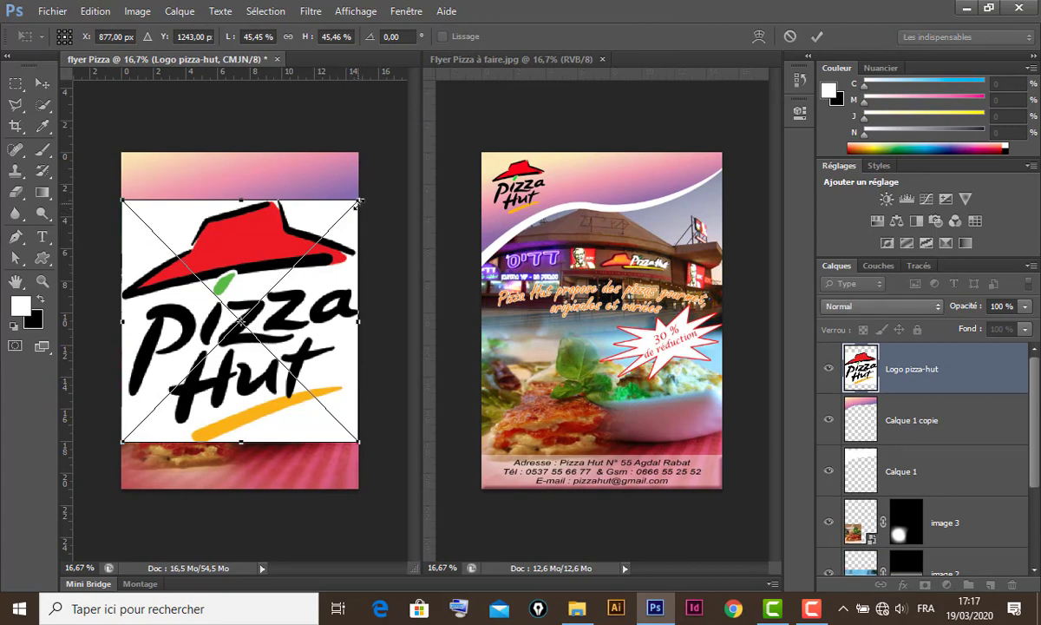
- Shrink the logo to about 10.45% and position it in the top-left corner
left_click_drag(359, 199, 240, 321)
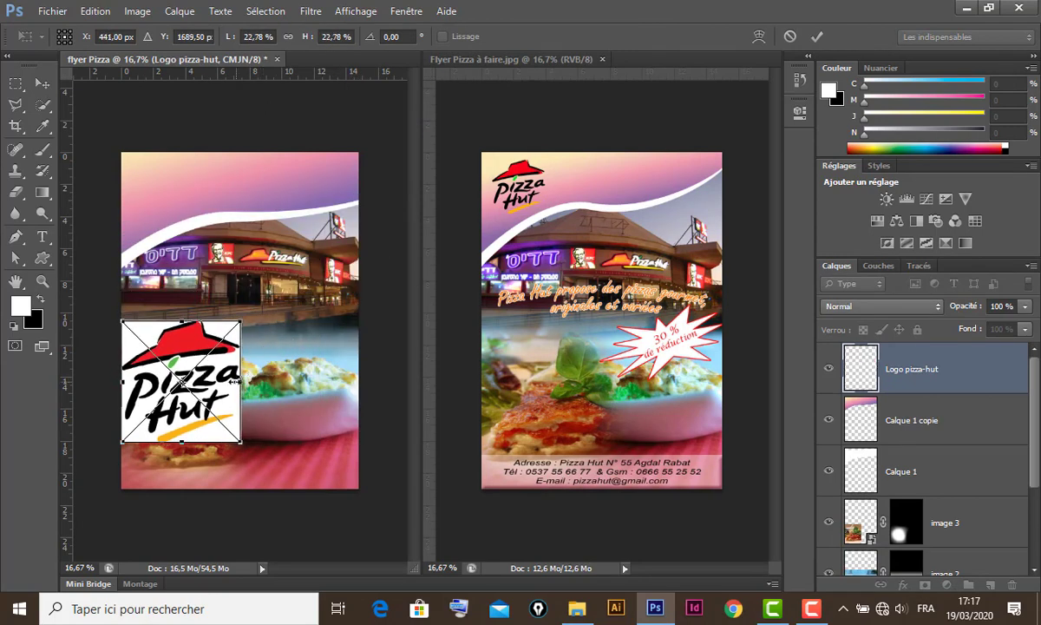
left_click_drag(230, 365, 251, 187)
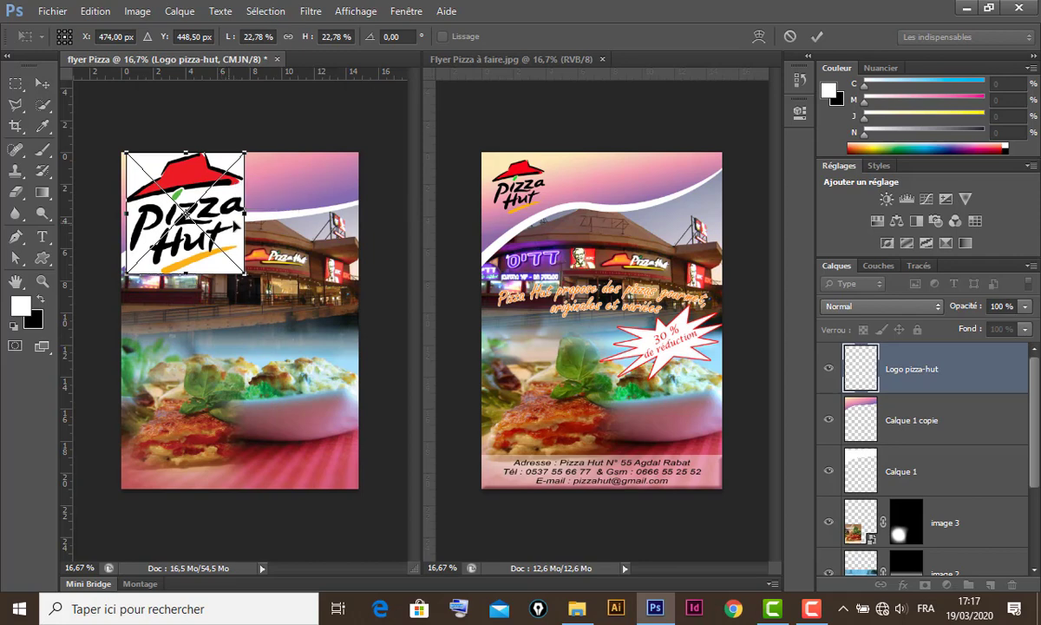
left_click_drag(244, 274, 165, 195)
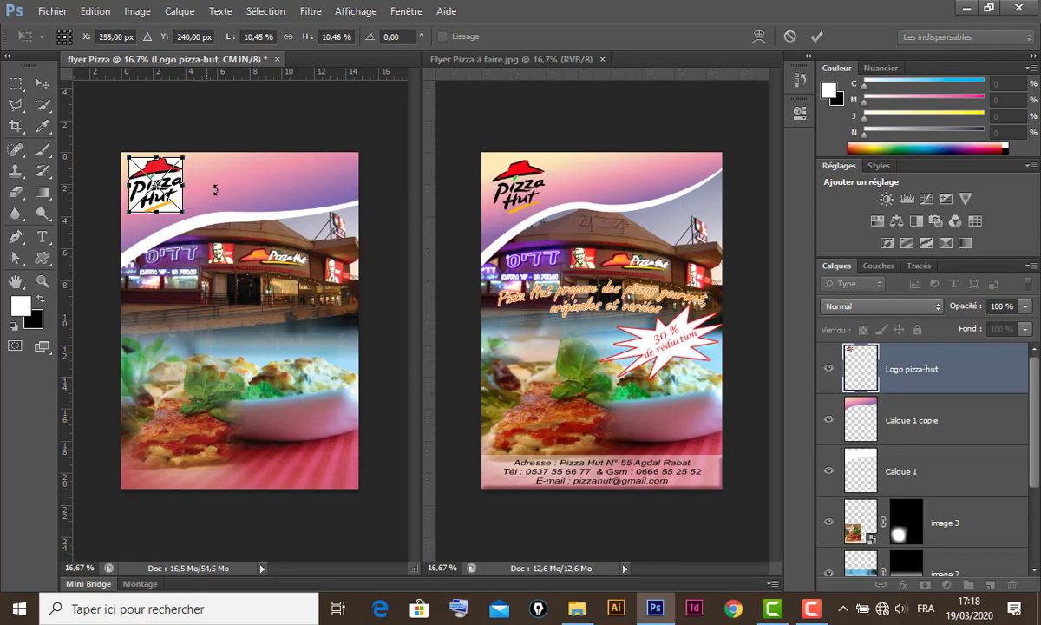
key("Down")
key("Down")
key("Down")
key("Down")
key("Down")
key("Down")
key("Down")
key("Down")
key("Down")
key("Down")
key("Down")
key("Down")
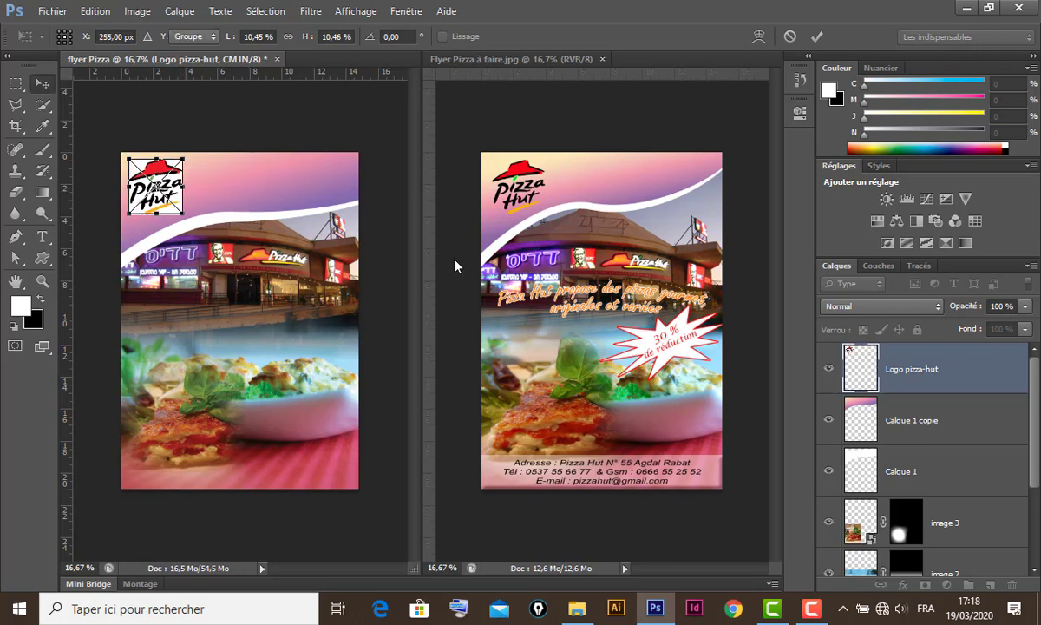
key("Return")
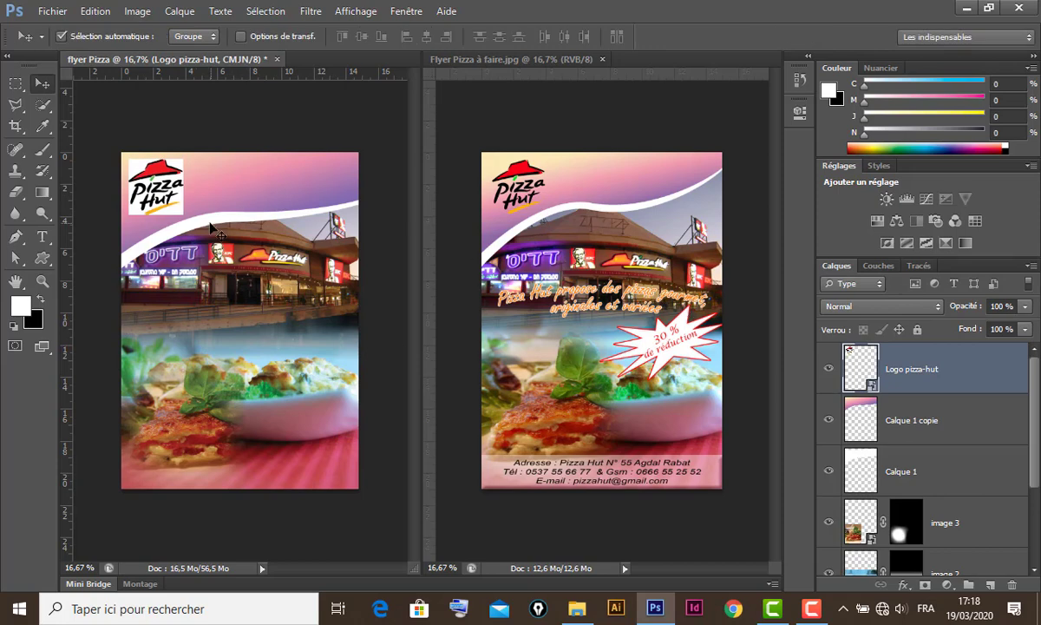
- Zoom in on the logo and rasterize the Logo pizza-hut layer
left_click(149, 189, "ctrl")
left_click(146, 181, "ctrl")
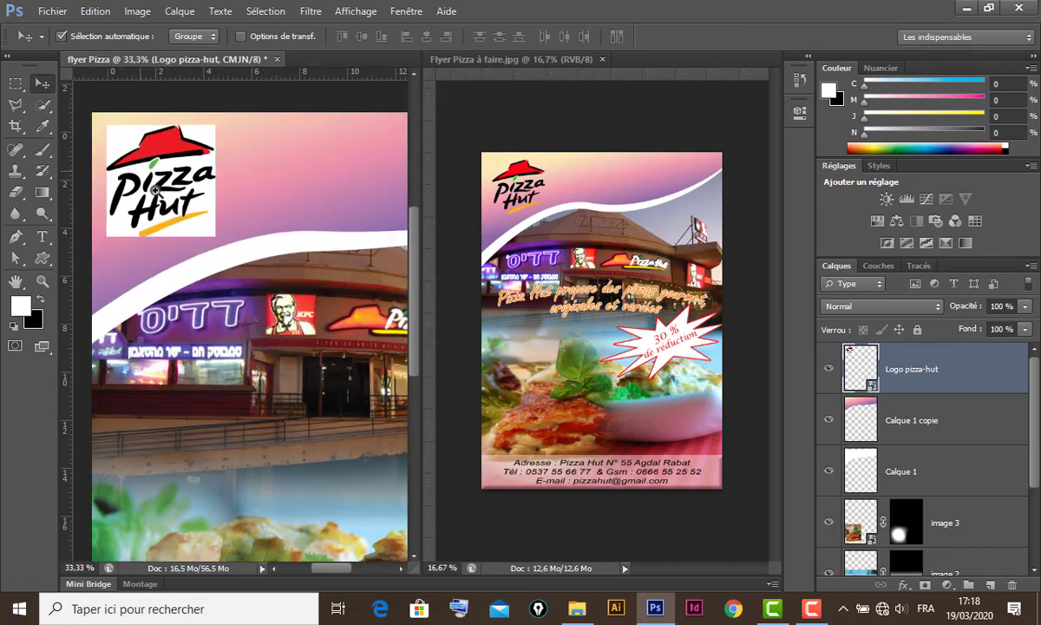
left_click(146, 178, "ctrl")
left_click_drag(186, 198, 210, 237)
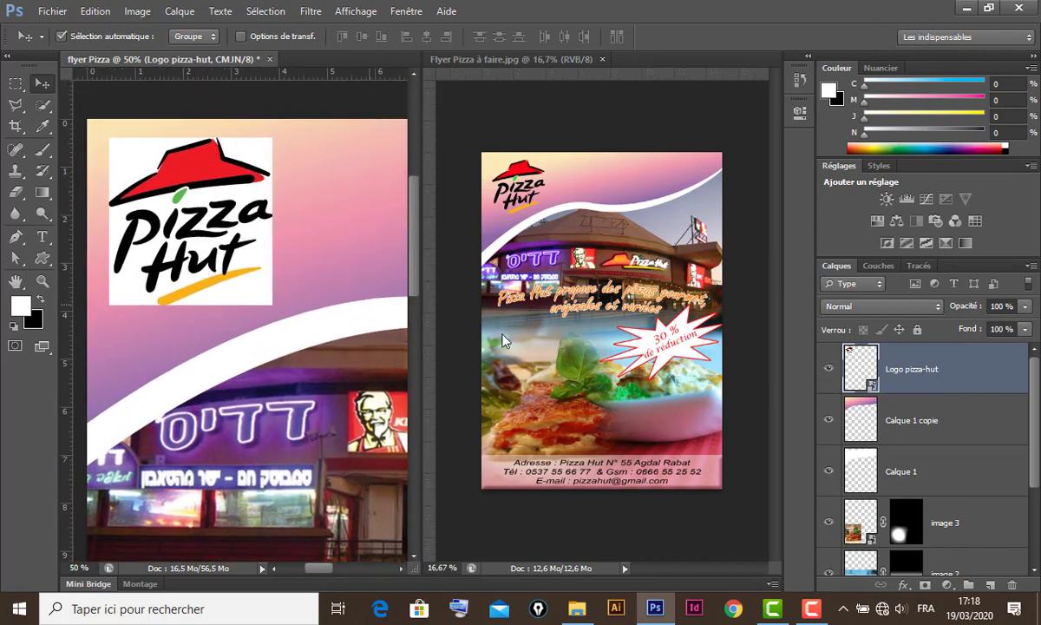
right_click(968, 372)
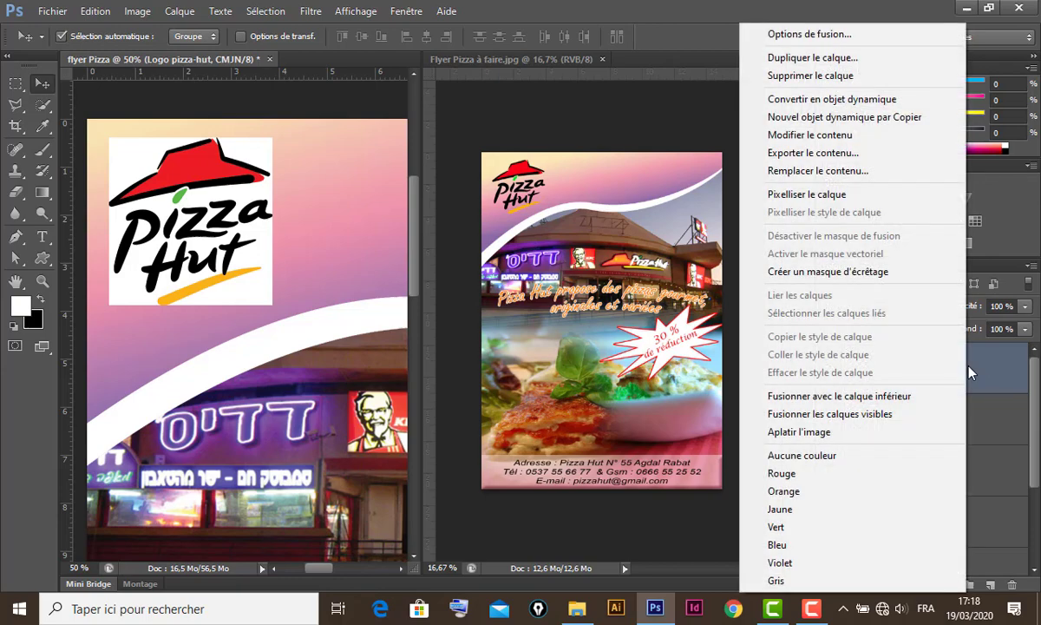
left_click(851, 195)
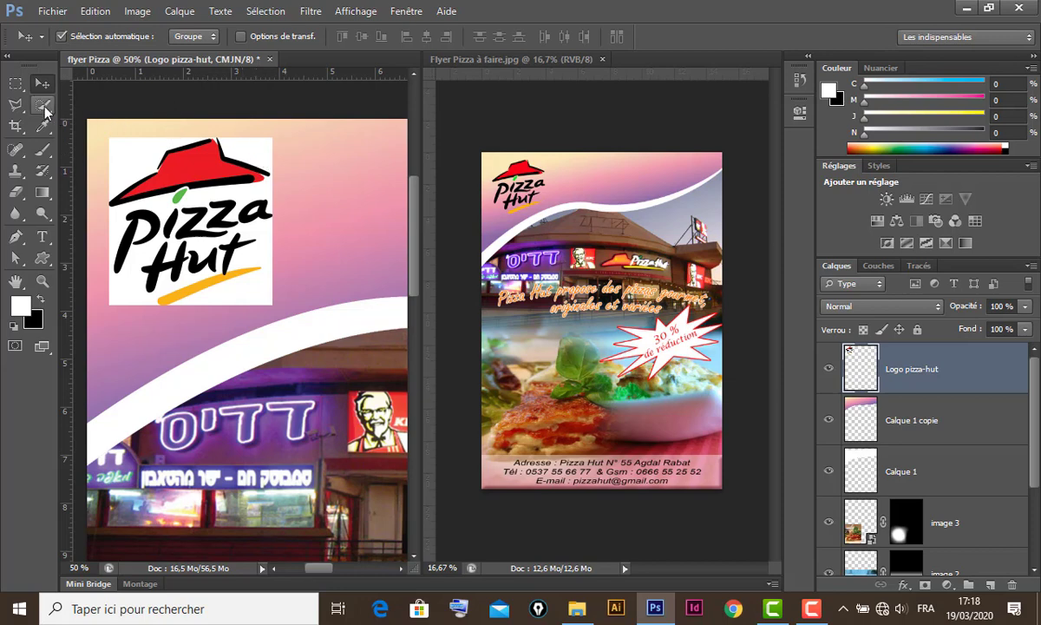
- Select the logo's white background with the Magic Wand and Similar, delete it, and zoom out
mouse_move(45, 111)
left_mouse_down()
mouse_move(89, 111)
mouse_move(102, 124)
left_mouse_up()
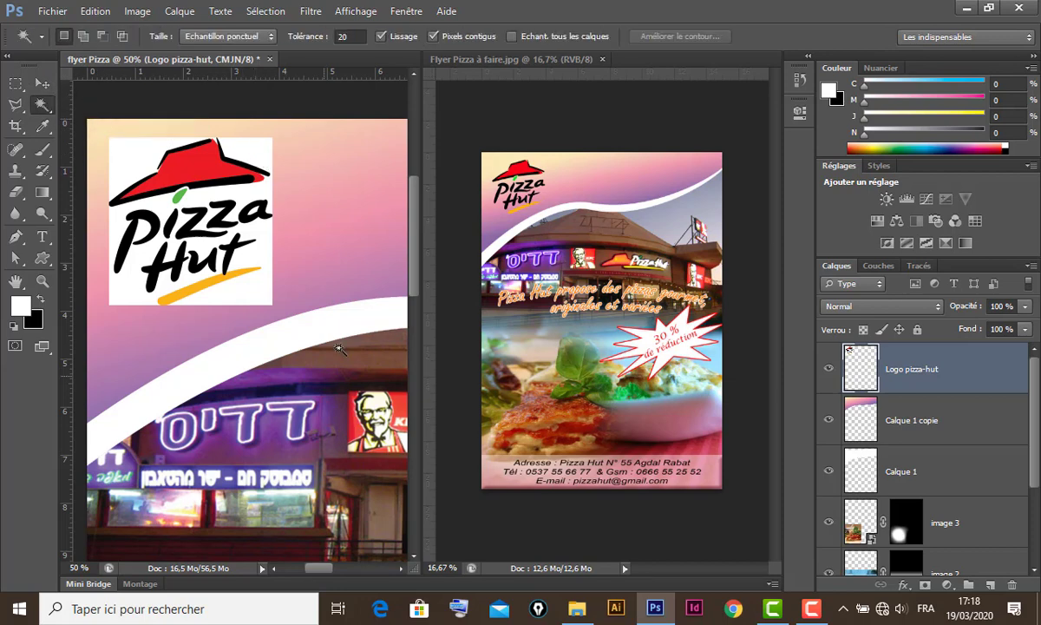
left_click(268, 255)
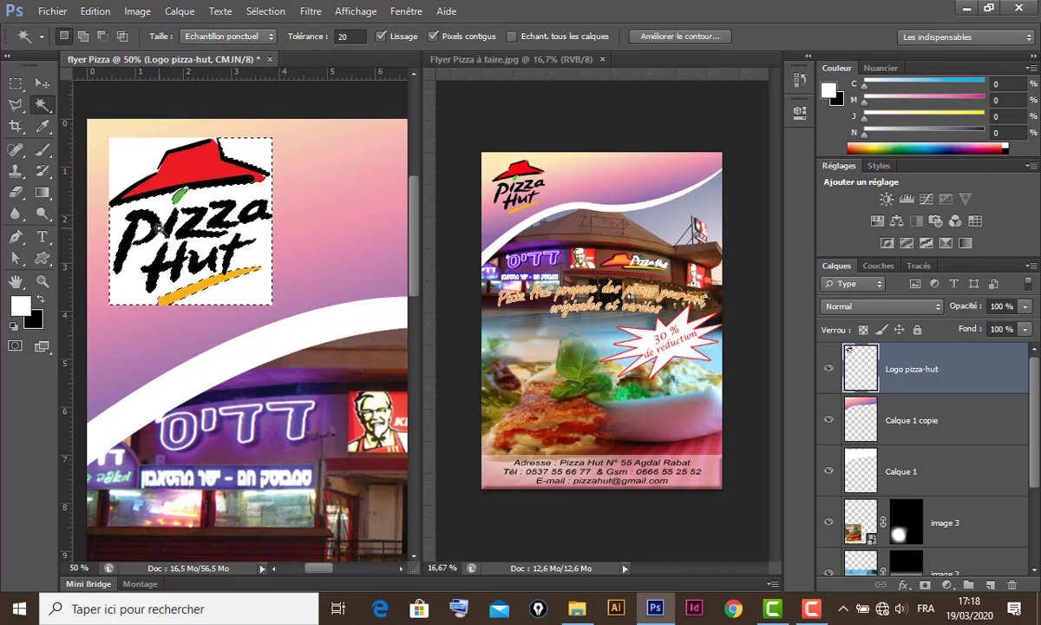
key("Delete")
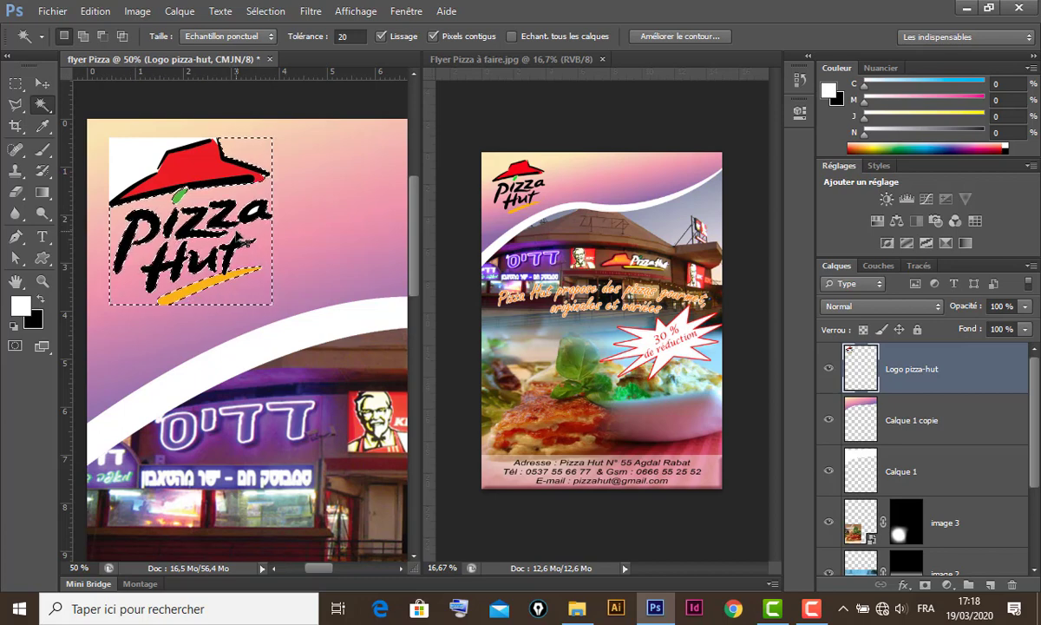
key("ctrl+z")
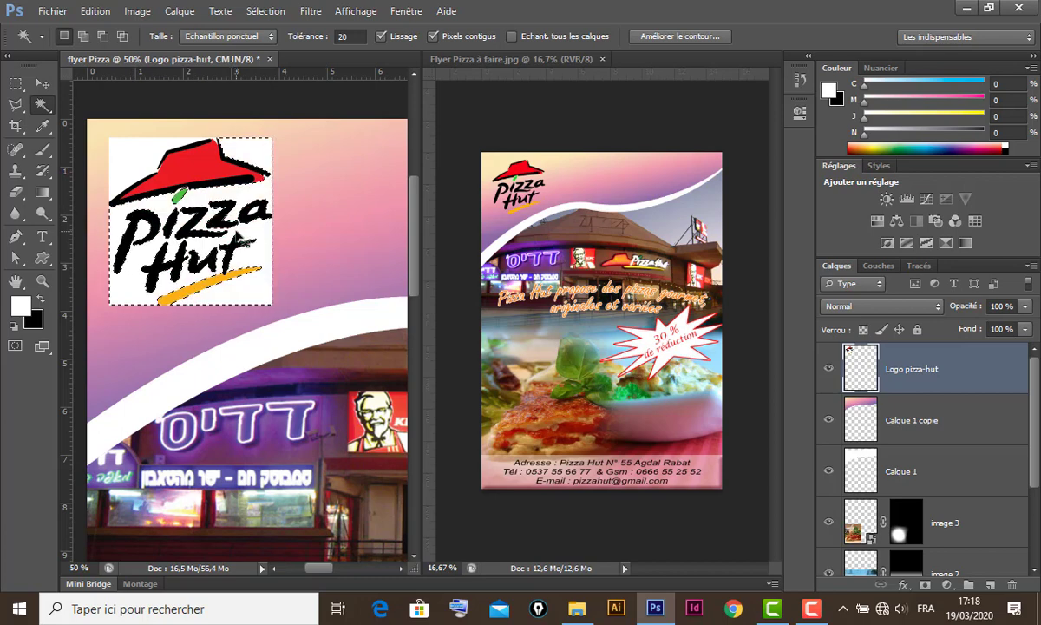
left_click(267, 13)
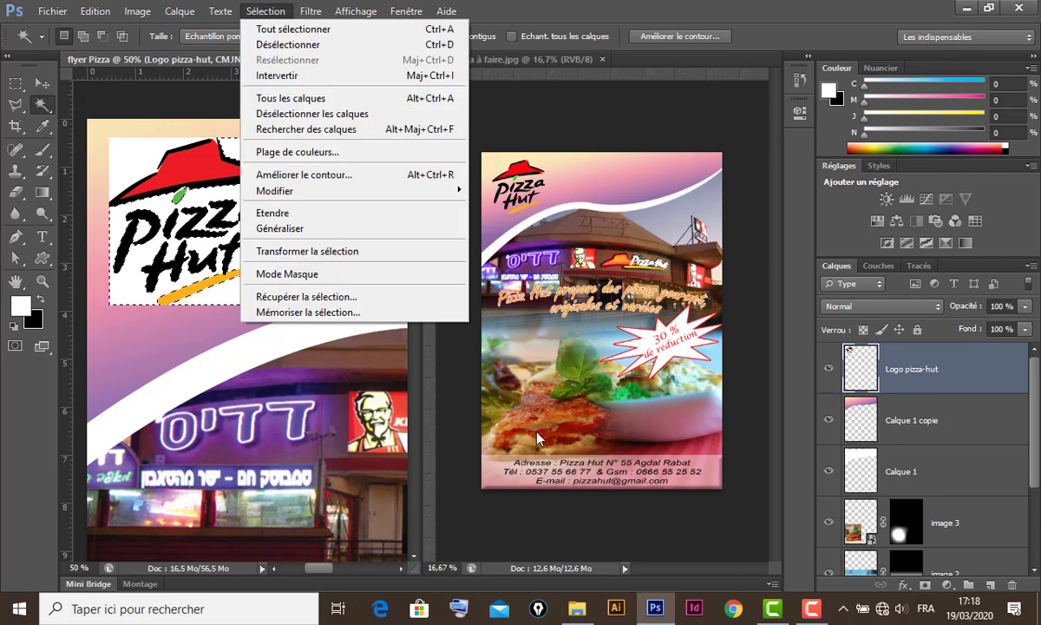
left_click(325, 229)
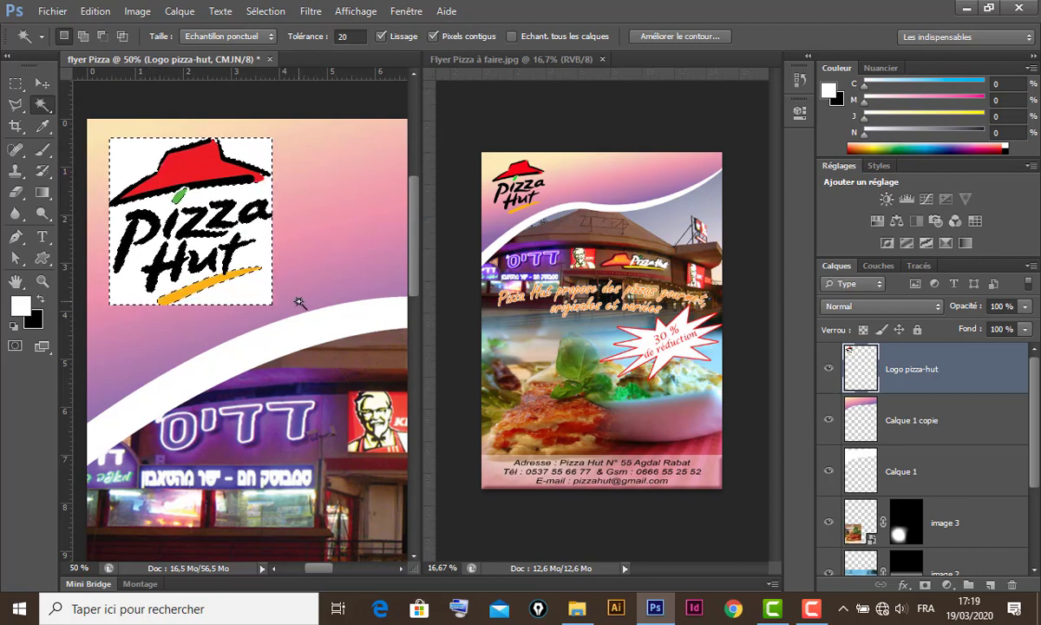
key("Delete")
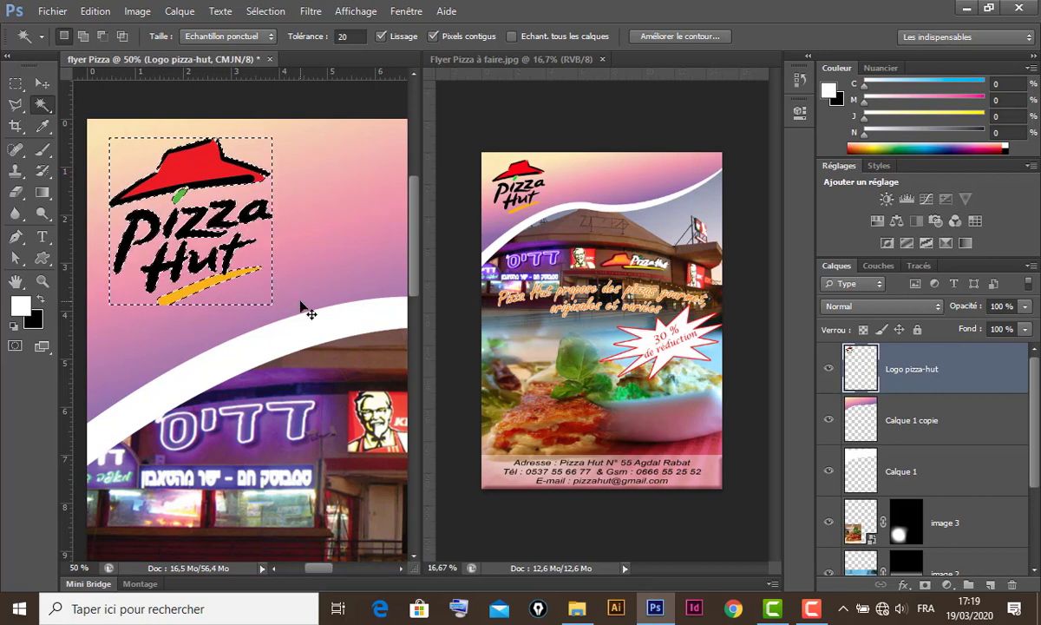
key("ctrl+d")
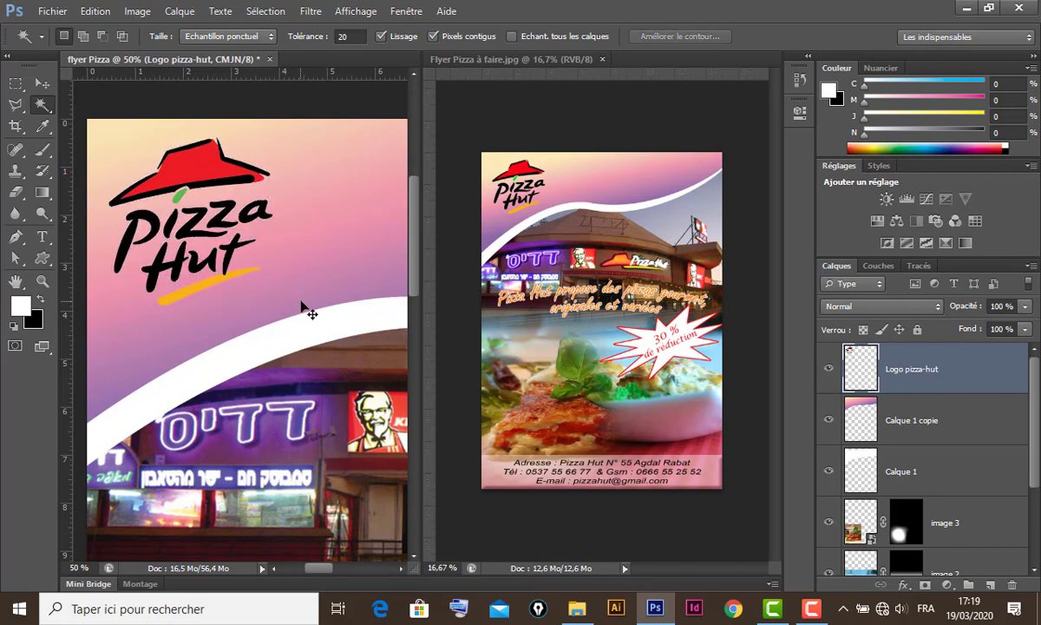
key("ctrl+minus")
key("ctrl+minus")
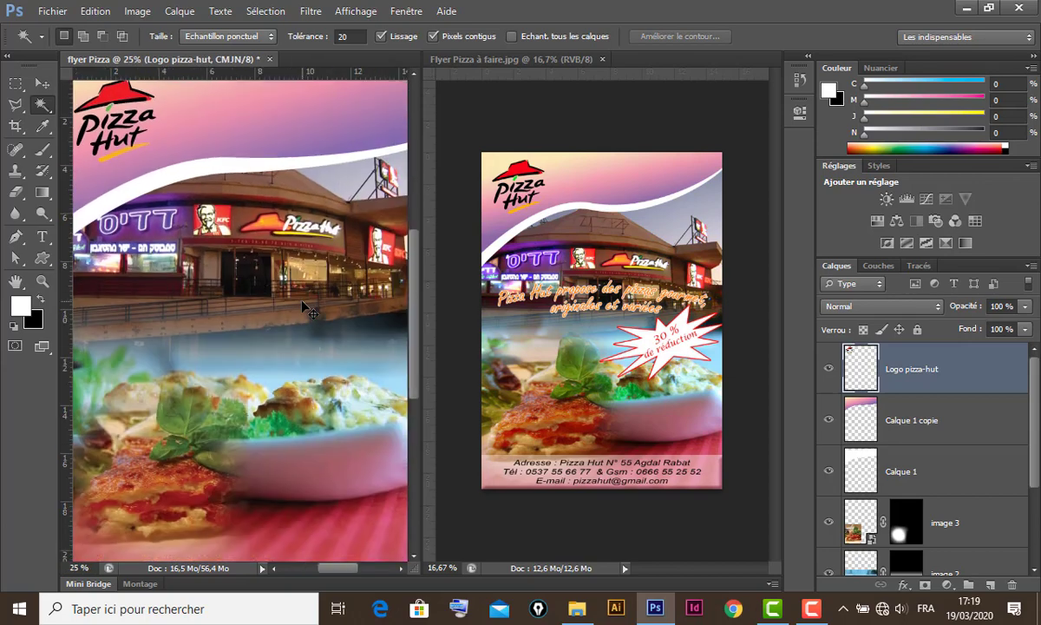
key("ctrl+minus")
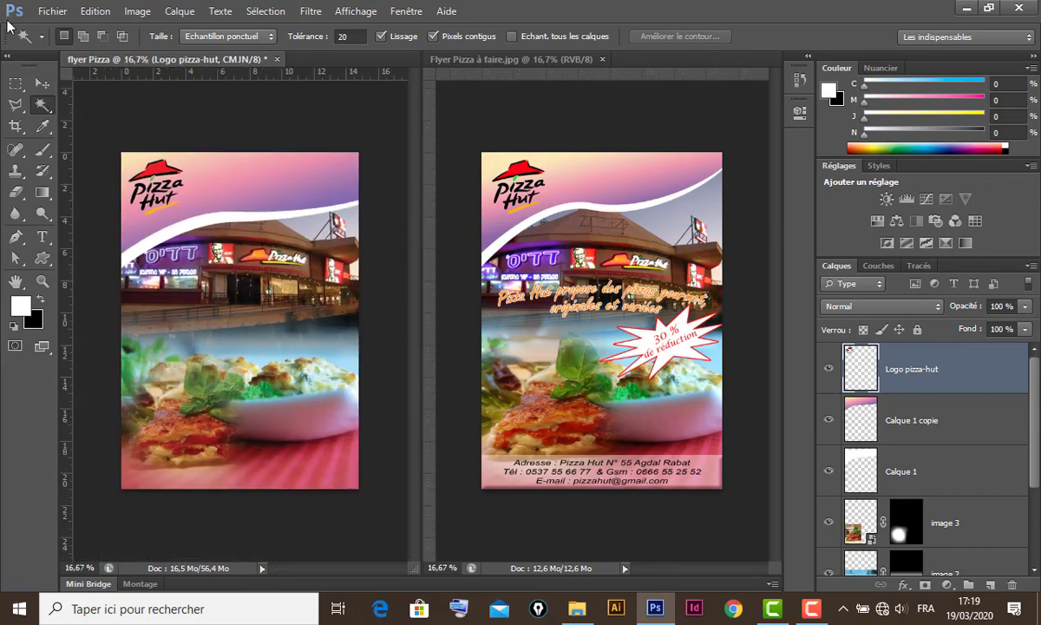
- Fill a rectangular strip along the flyer's bottom edge with white on new layer Calque 2
left_click(41, 82)
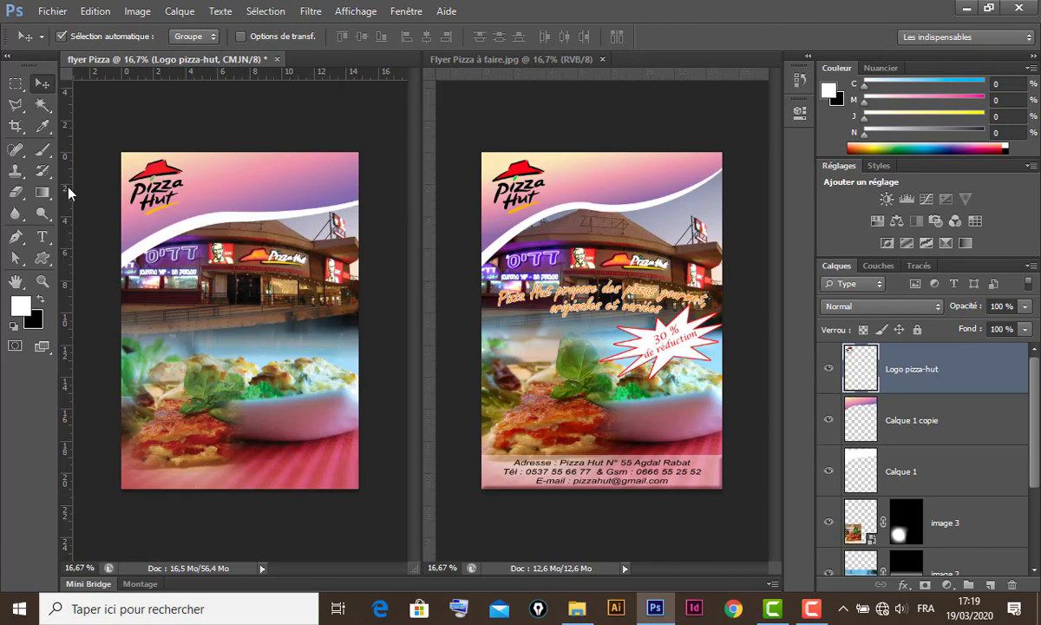
left_click(16, 83)
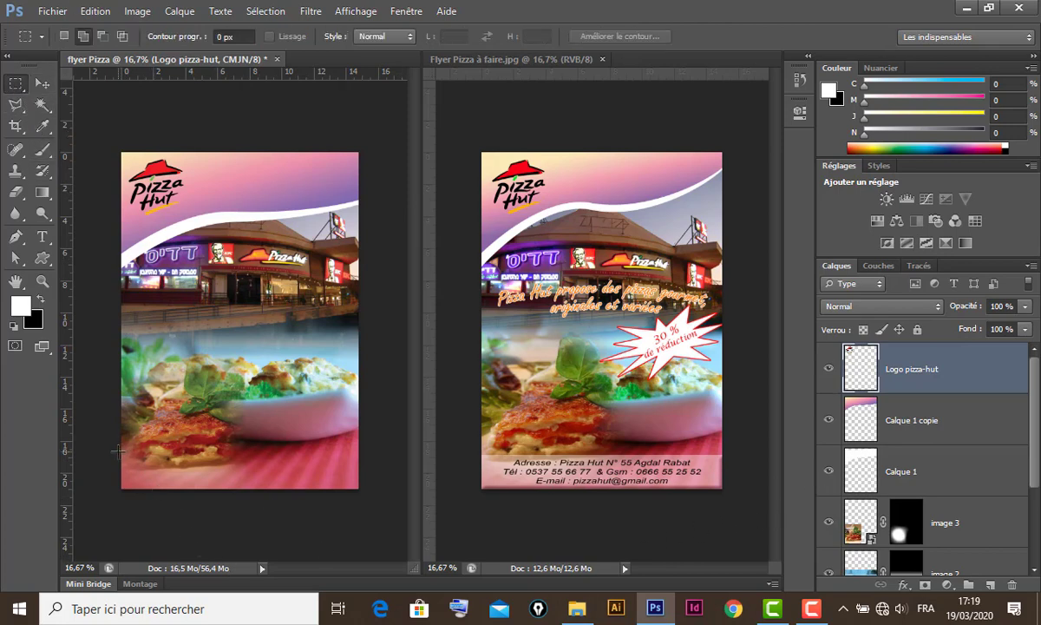
left_click_drag(117, 451, 363, 493)
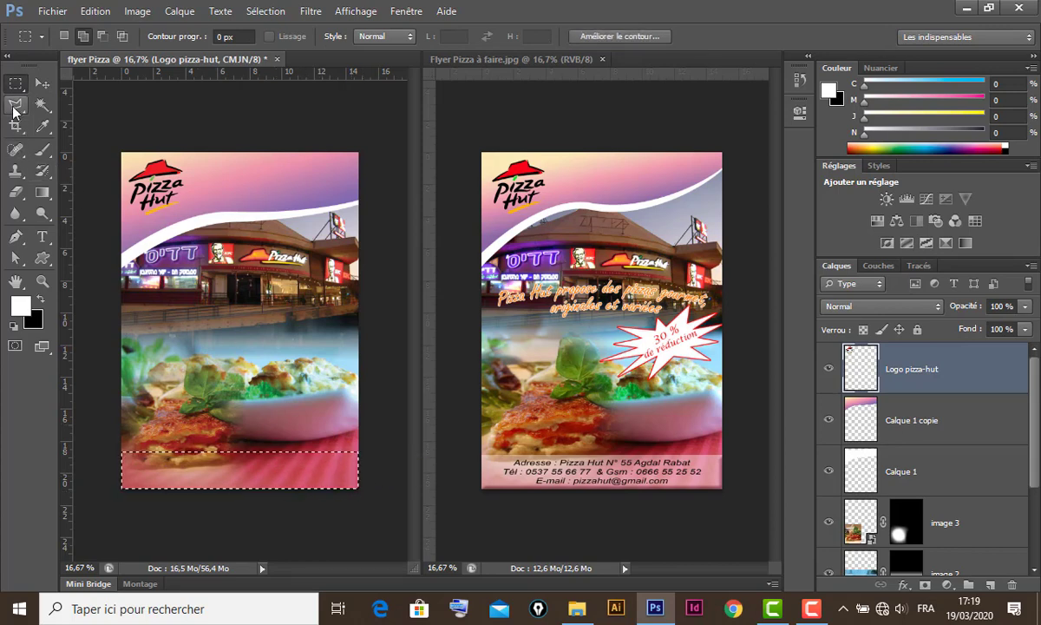
left_click(990, 585)
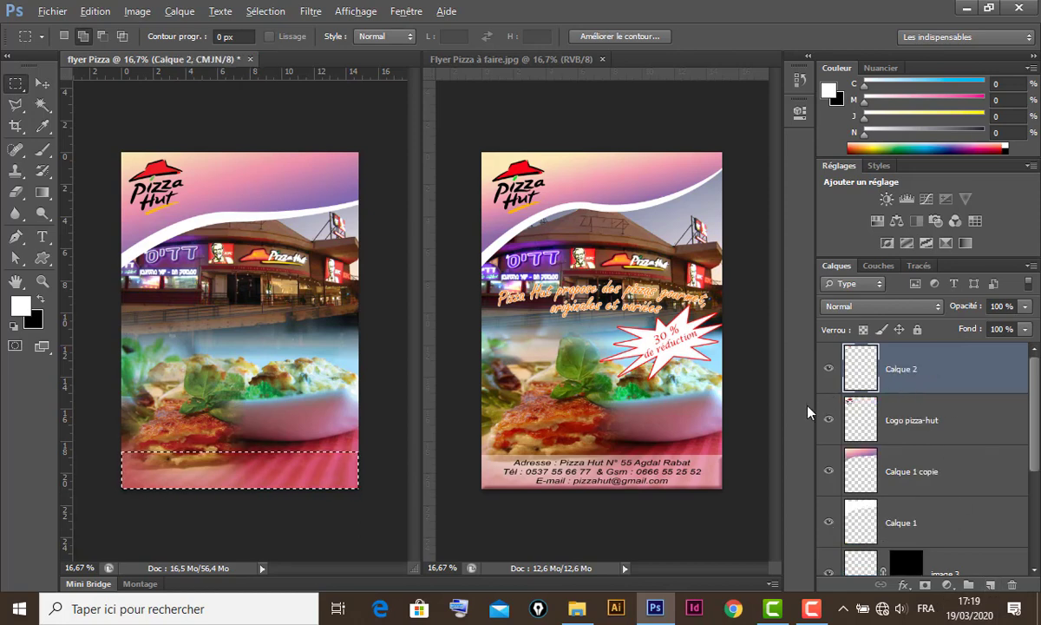
key("alt+BackSpace")
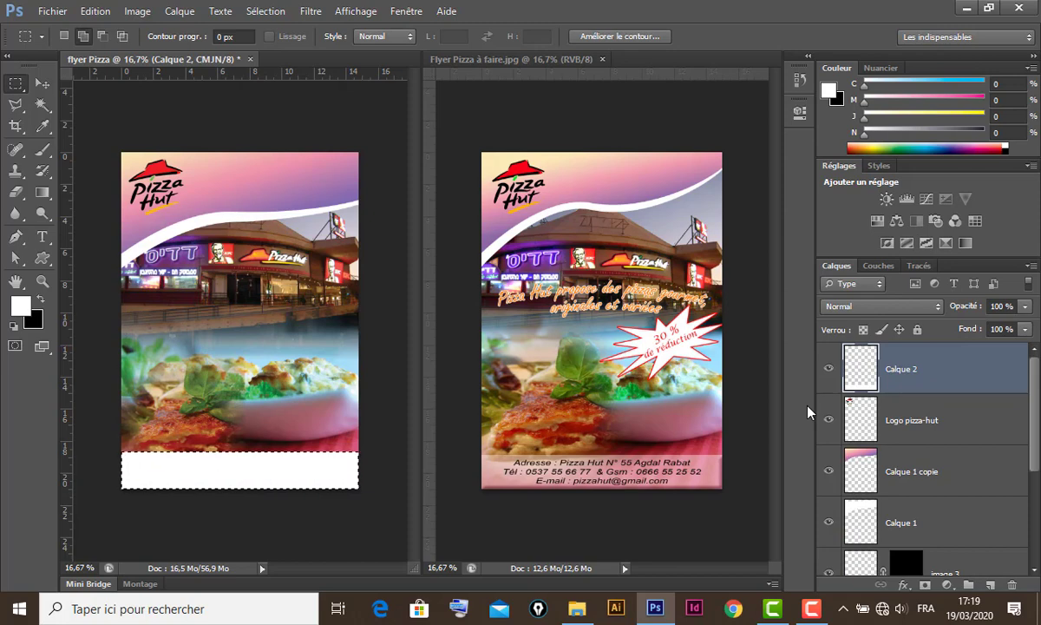
key("ctrl+d")
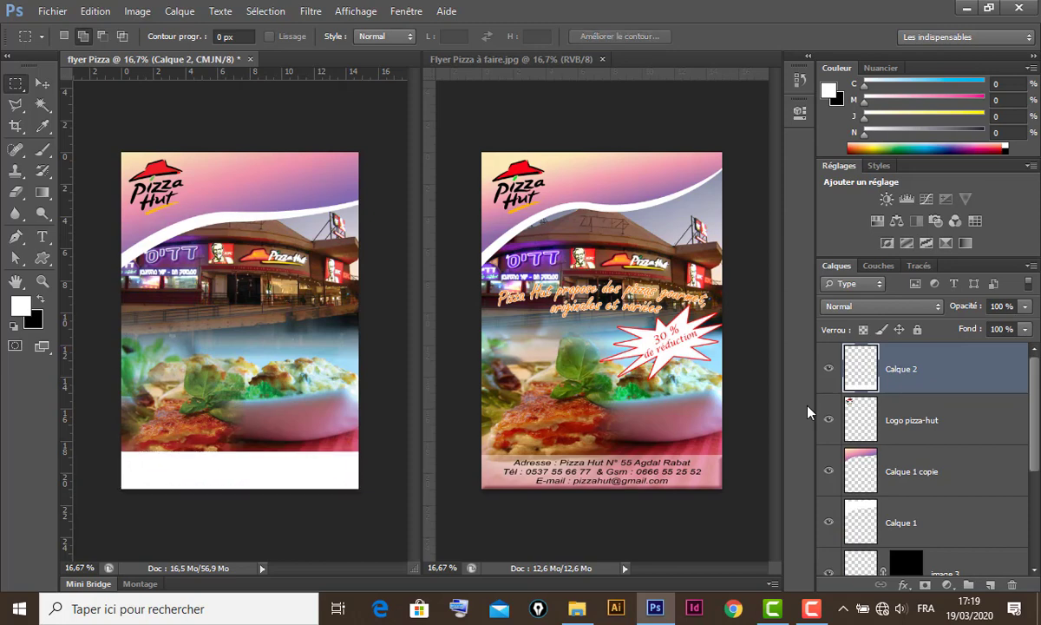
left_click(42, 83)
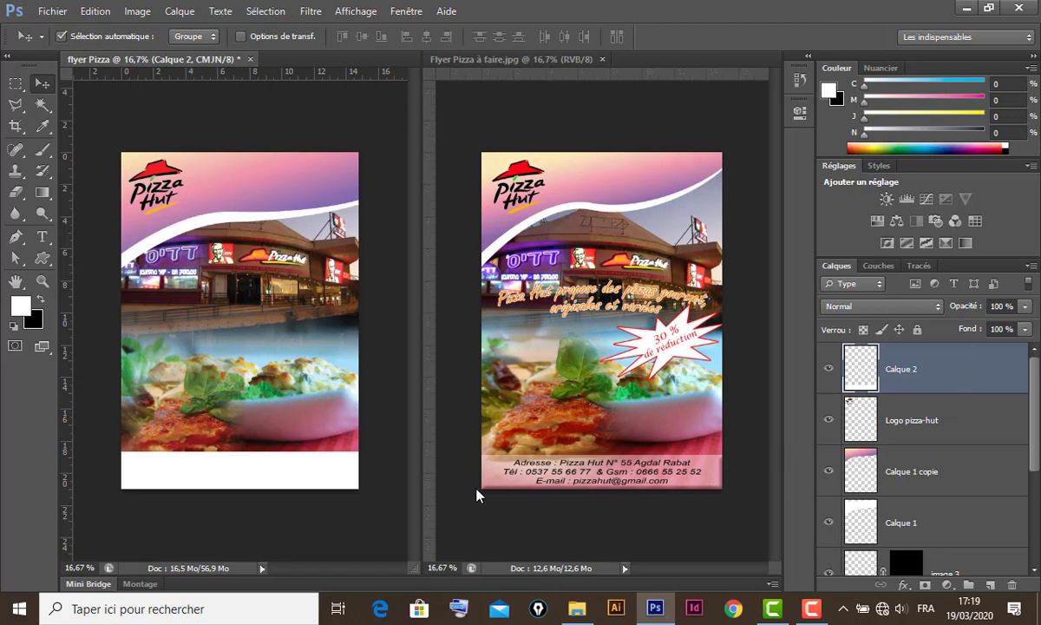
- Apply a Bevel & Emboss effect (Taille 21, Flou 1) to Calque 2
double_click(973, 375)
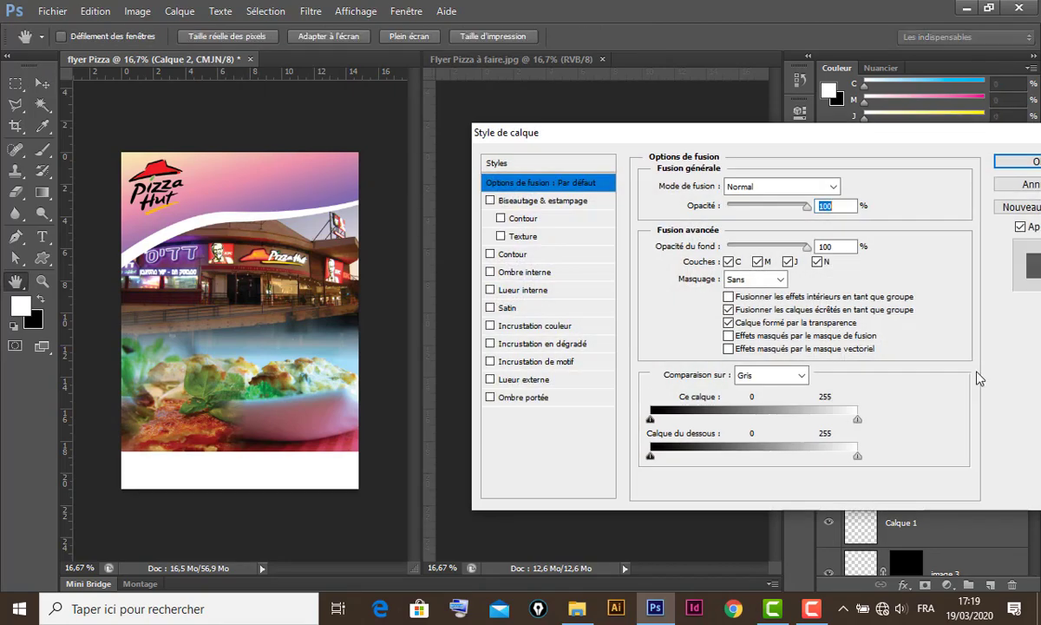
left_click_drag(713, 140, 635, 185)
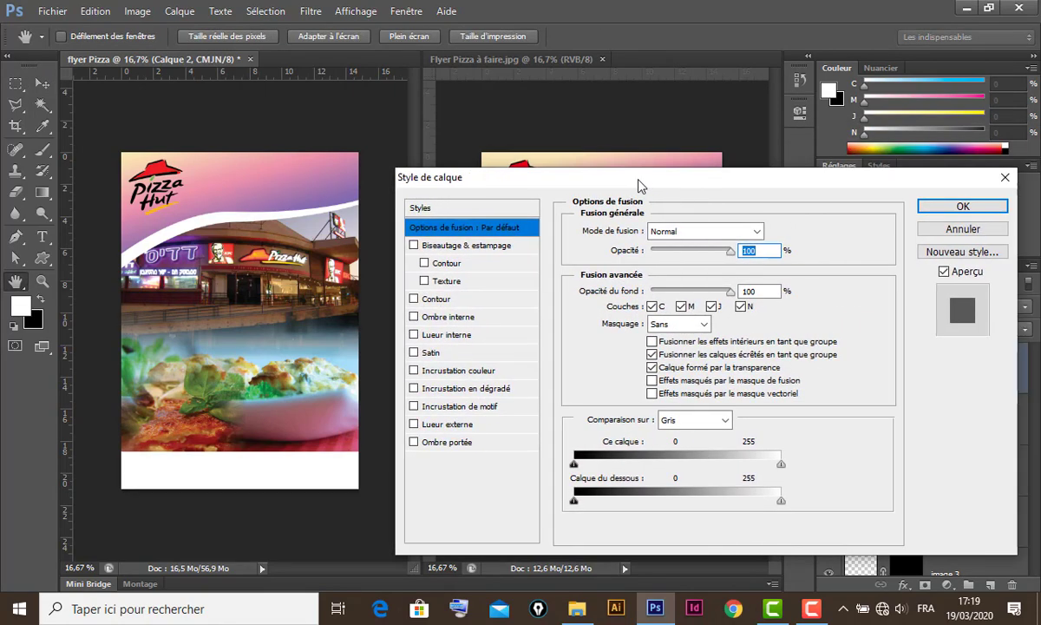
left_click(464, 246)
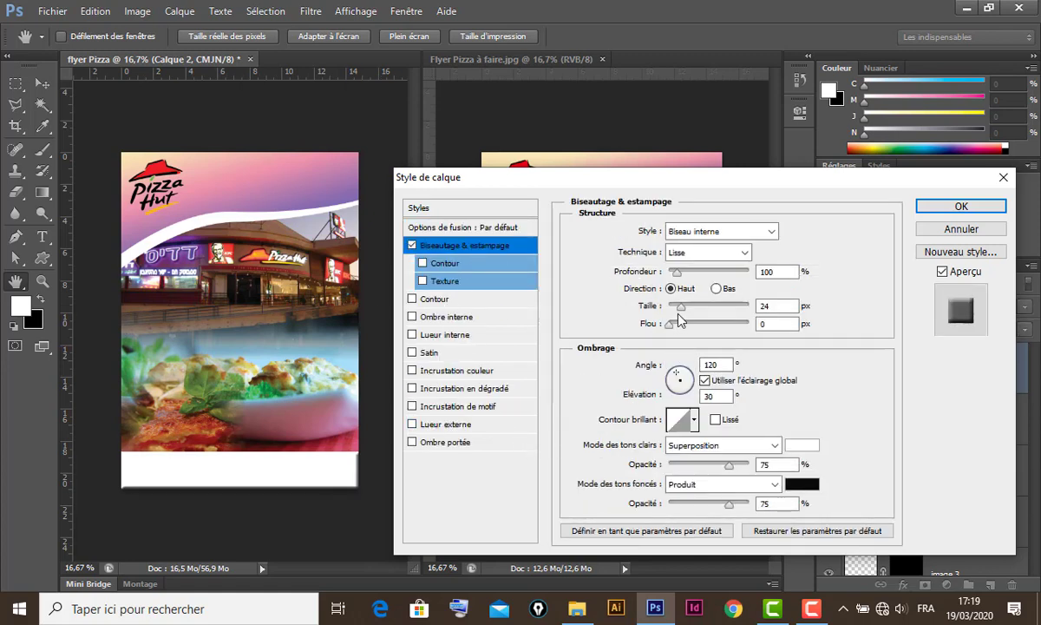
mouse_move(682, 312)
left_mouse_down()
mouse_move(673, 327)
mouse_move(682, 315)
left_mouse_up()
left_click(976, 205)
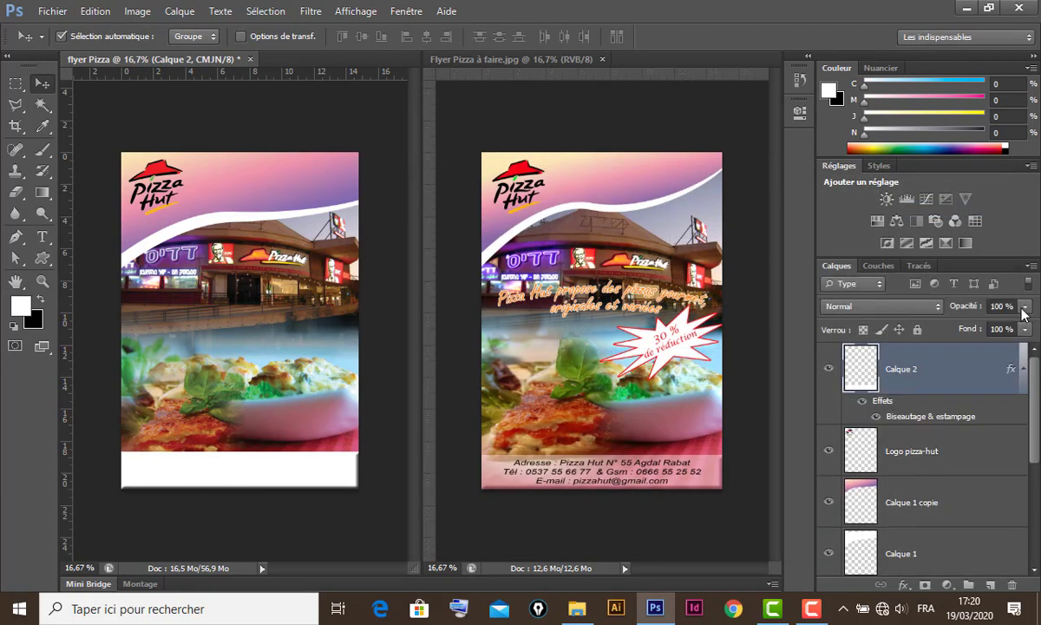
- Lower Calque 2's opacity to 34%
left_click(1027, 312)
left_click_drag(1024, 326, 977, 334)
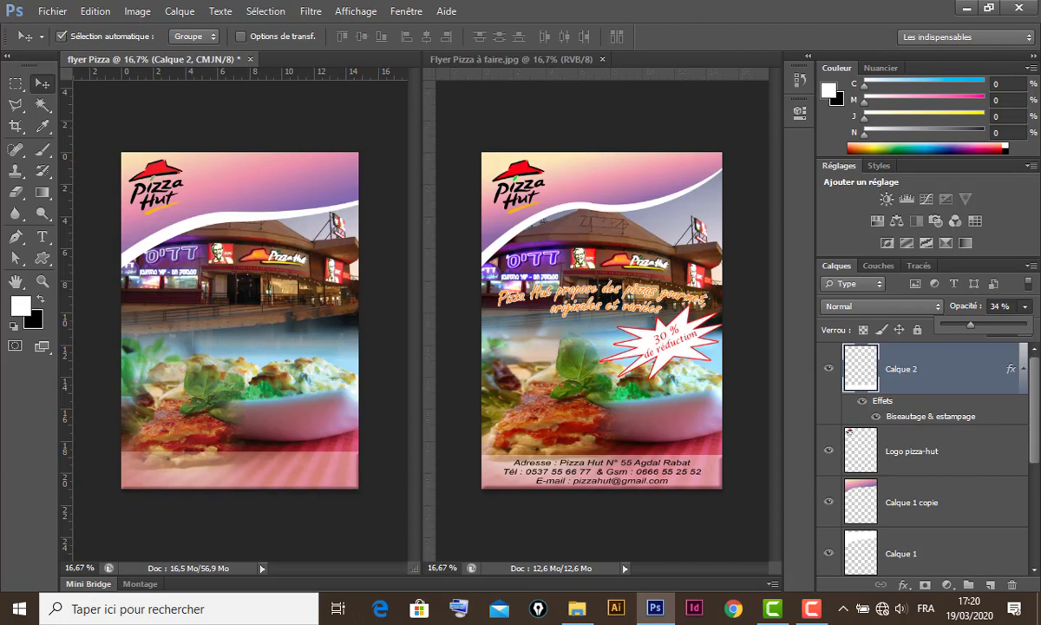
left_click(968, 366)
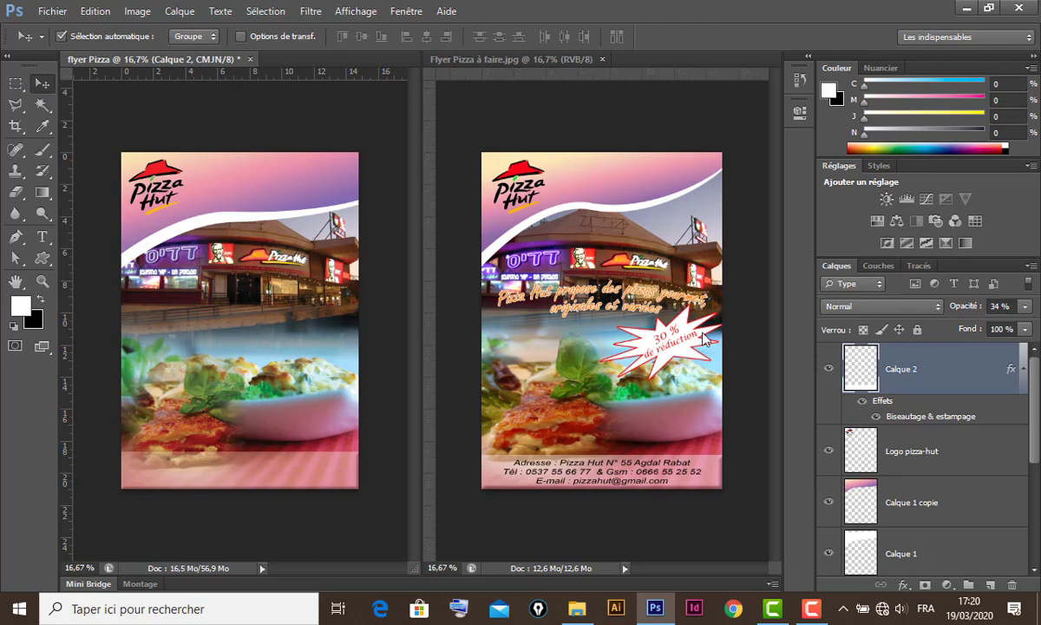
- Draw a burst custom-shape outline over the food photo
left_click(43, 259)
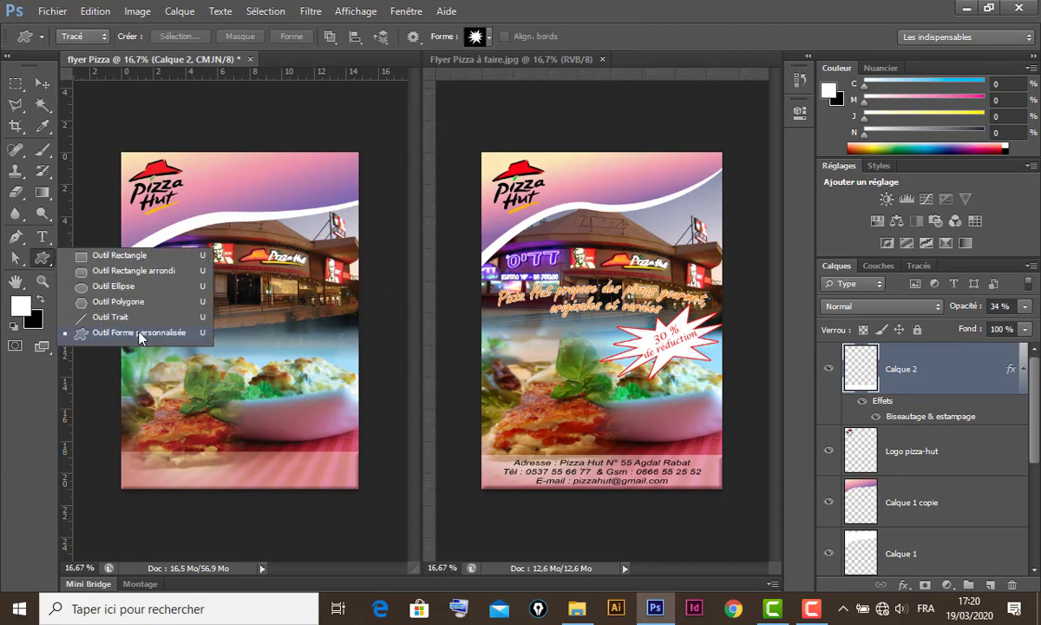
left_click(126, 334)
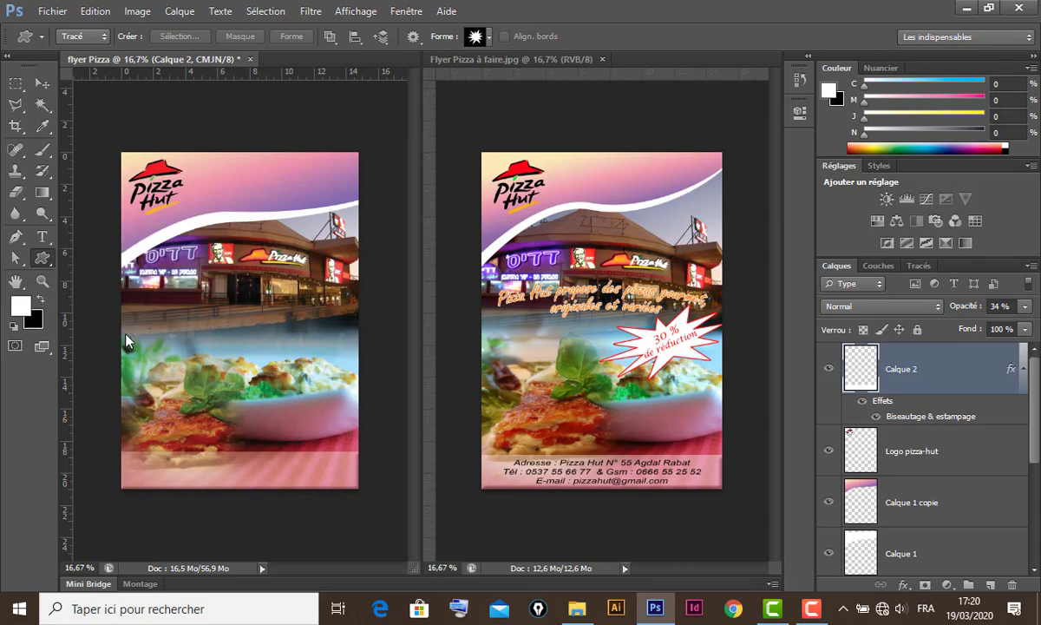
left_click(490, 37)
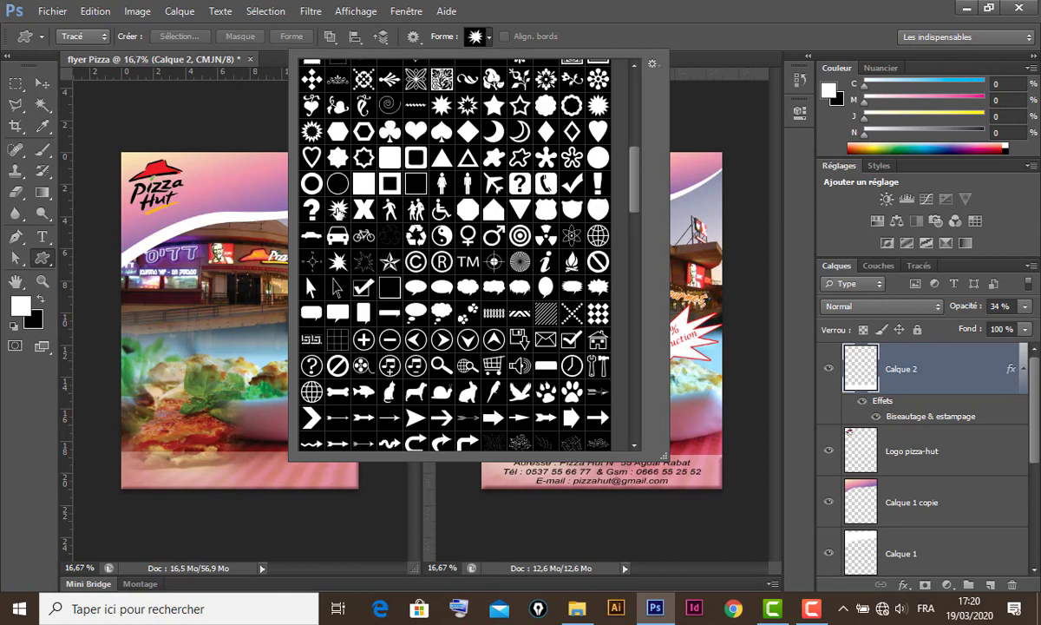
left_click(339, 211)
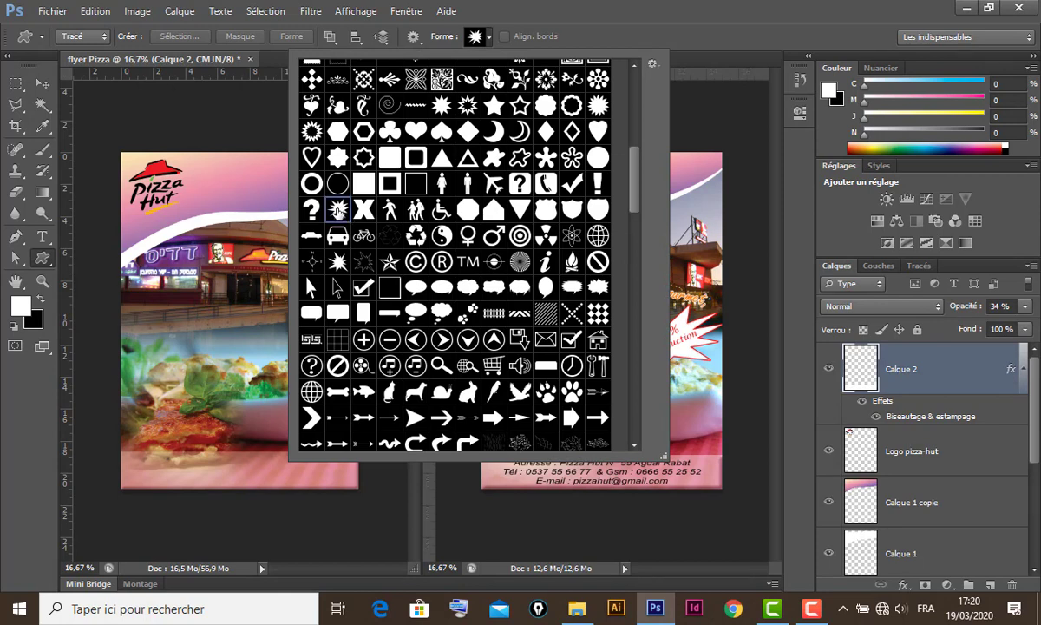
left_click(598, 30)
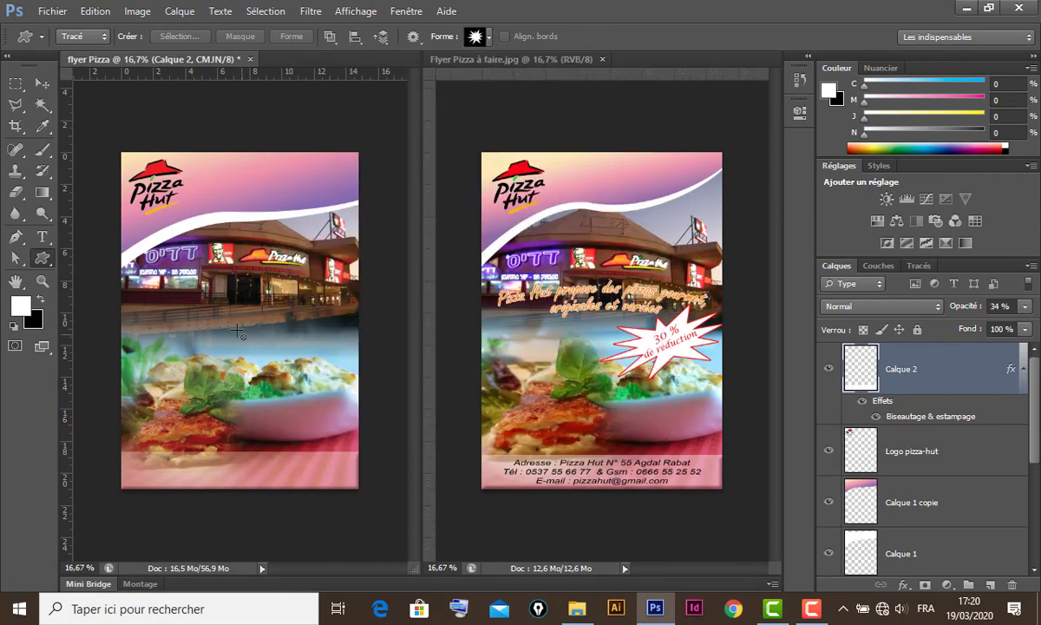
left_click_drag(212, 321, 361, 384)
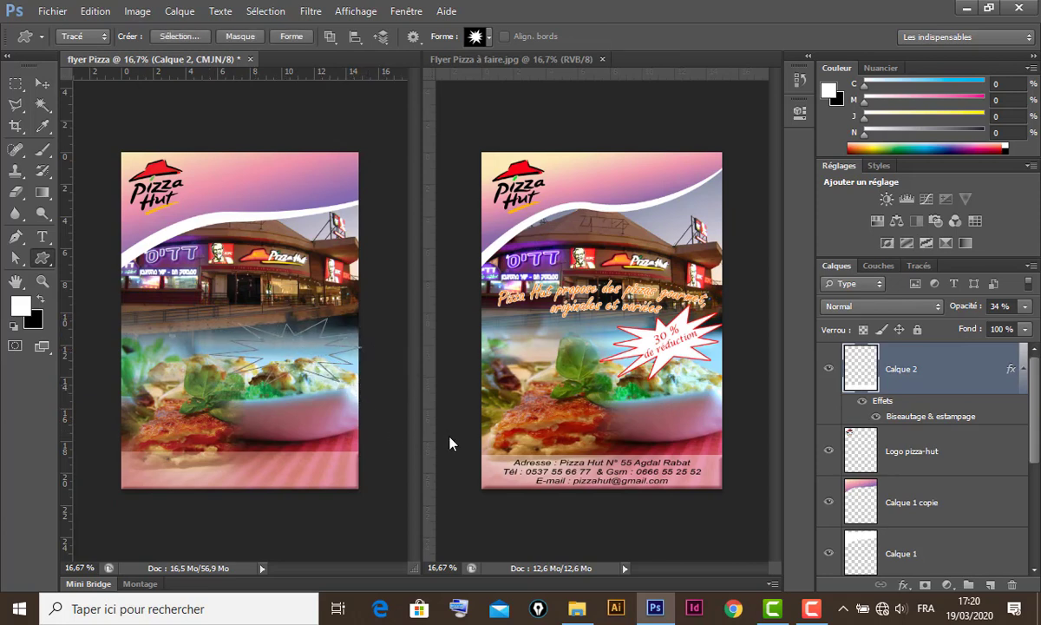
- Turn the burst outline into a white-filled starburst on new layer Calque 3
left_click(990, 585)
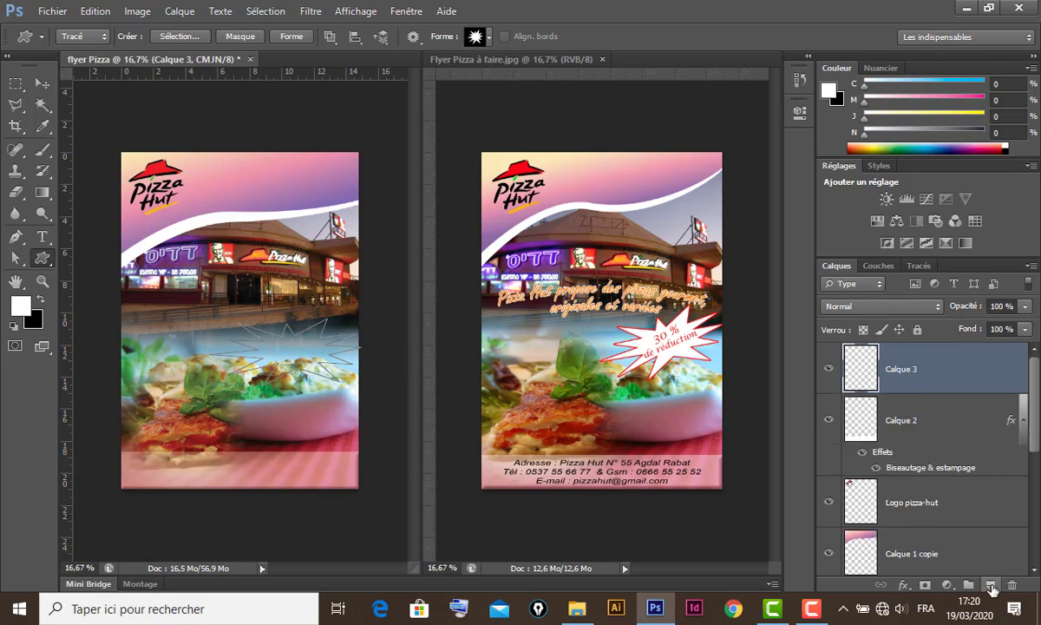
key("ctrl+Return")
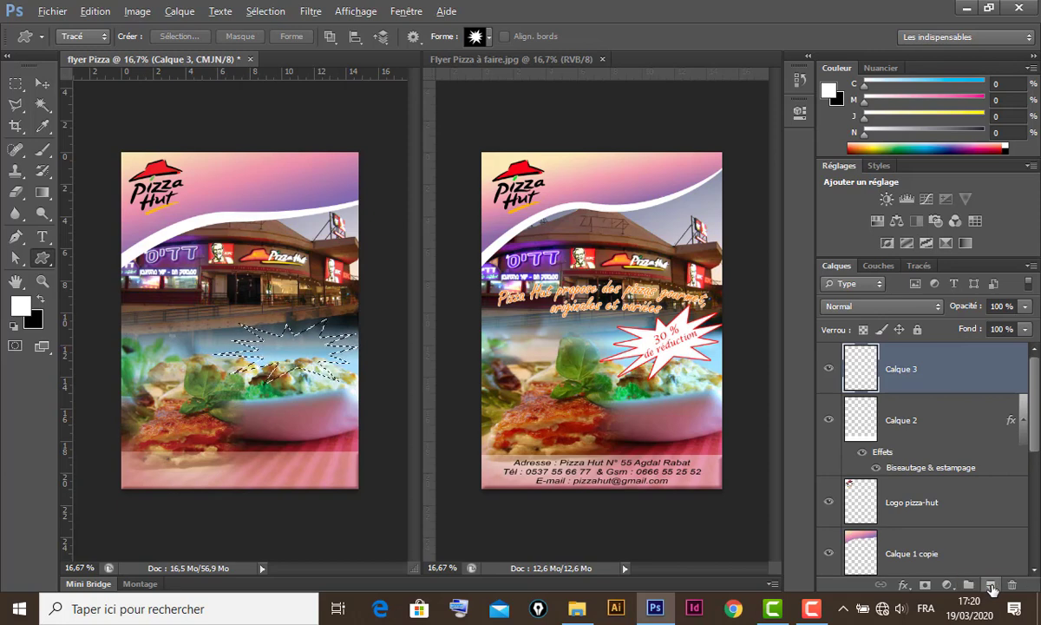
key("alt+BackSpace")
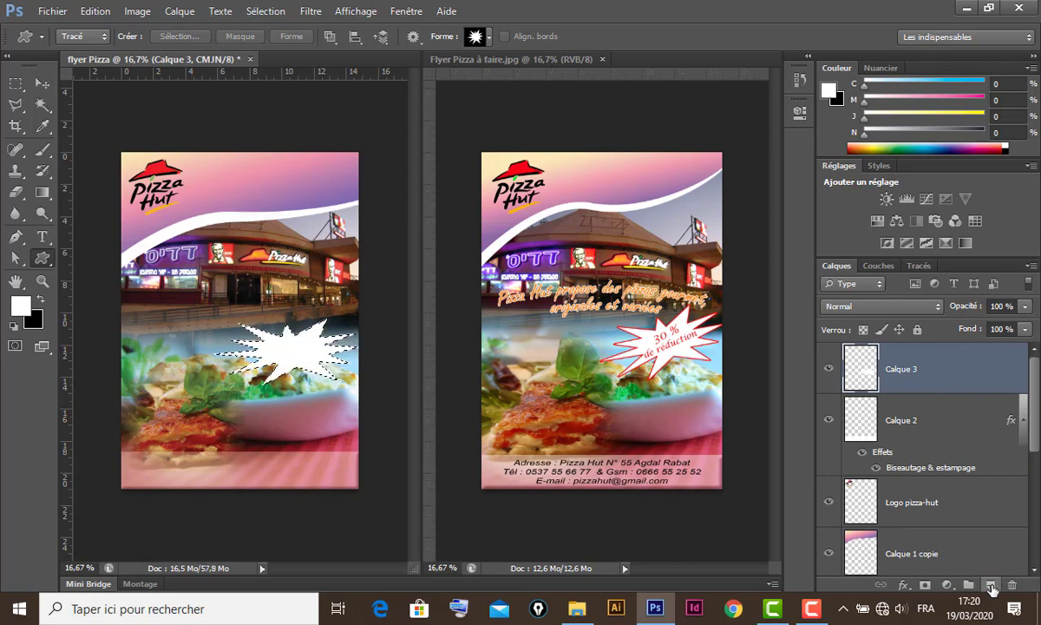
key("ctrl+d")
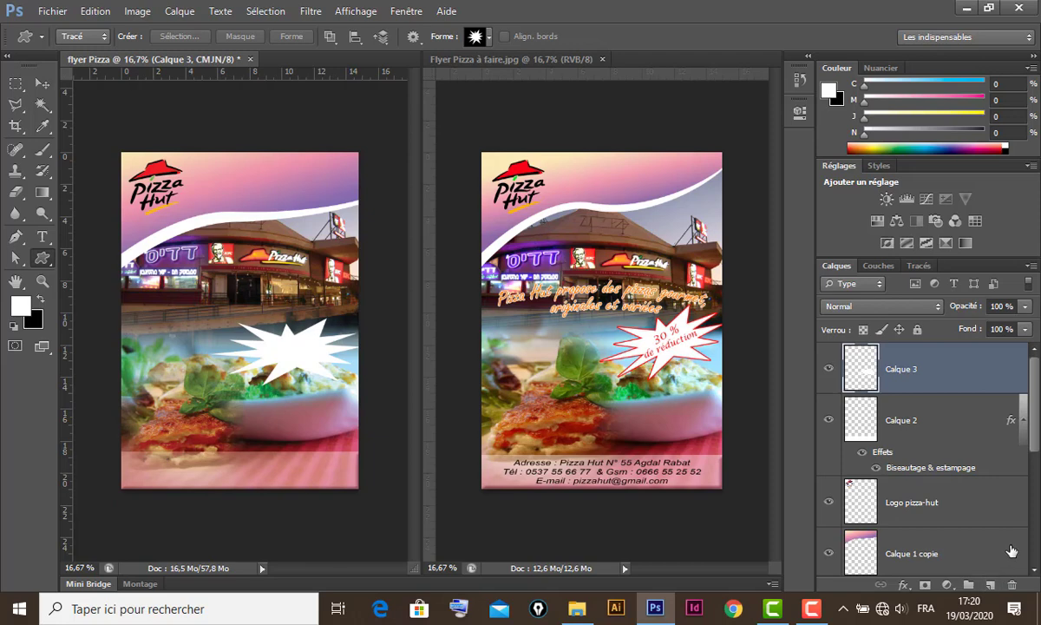
left_click(42, 84)
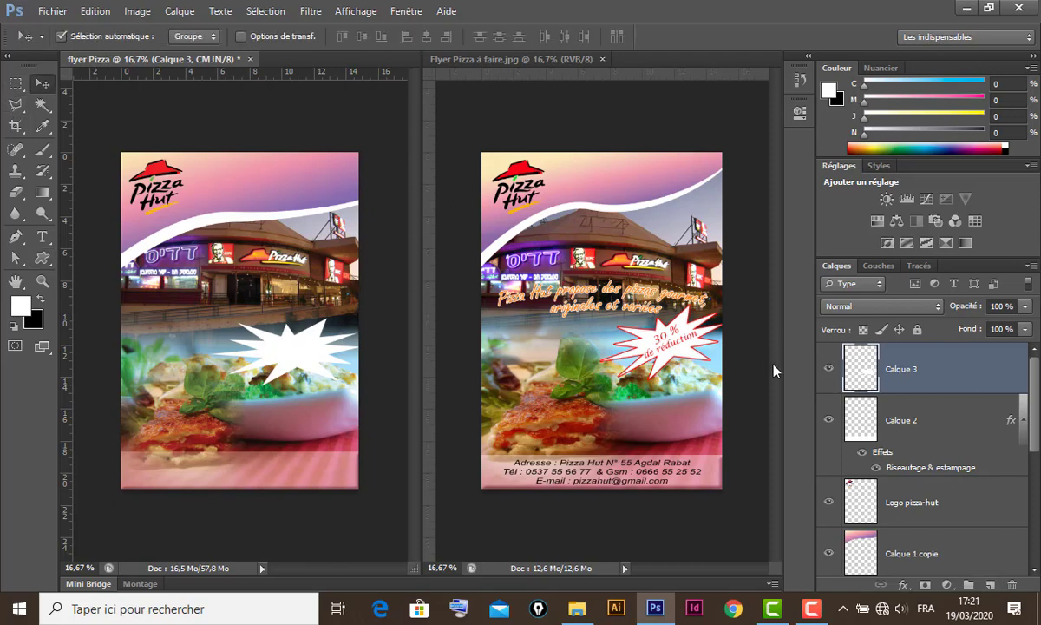
- Add a Contour stroke effect to the starburst on Calque 3
double_click(983, 371)
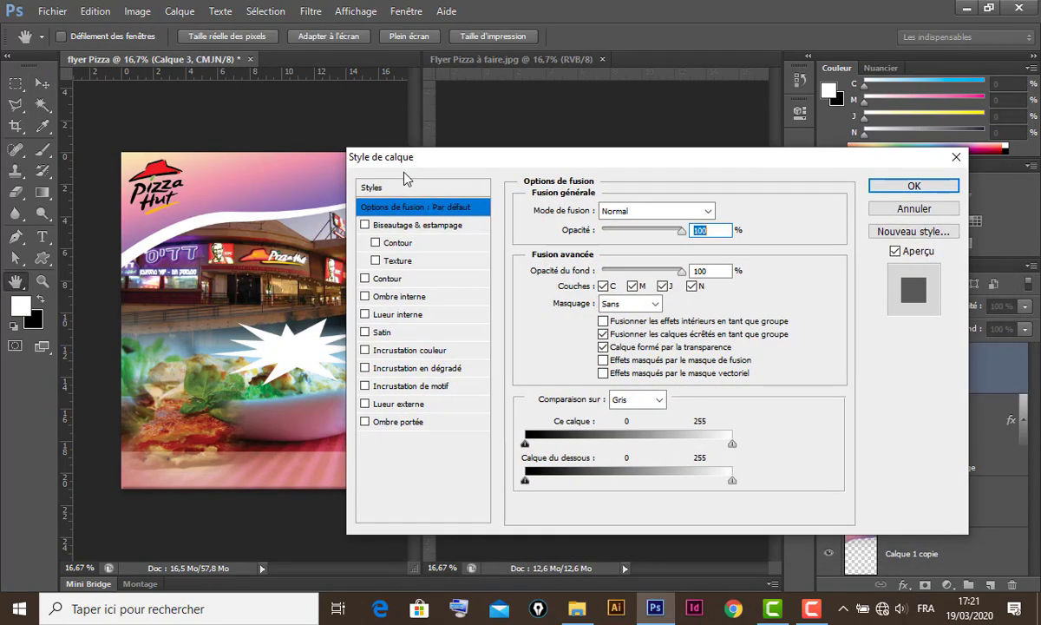
left_click(387, 280)
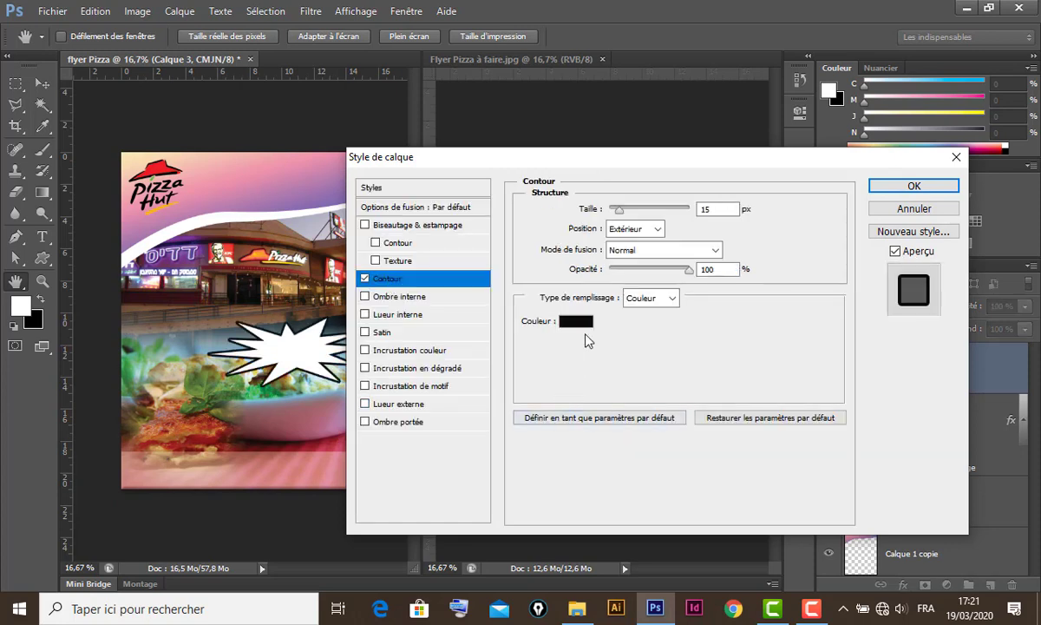
left_click_drag(644, 161, 618, 387)
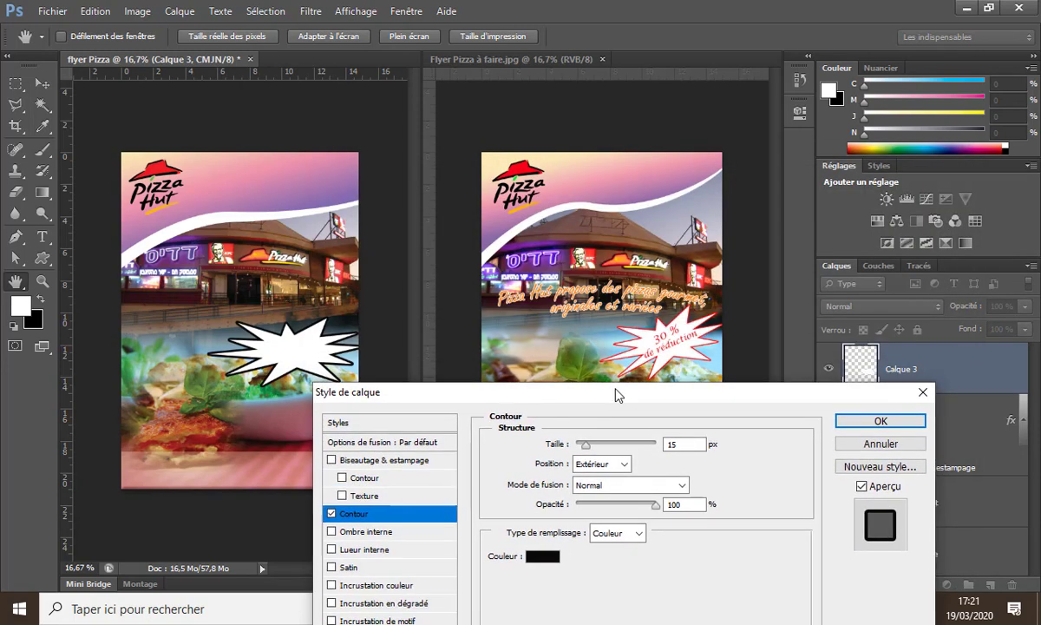
left_click_drag(630, 337, 642, 180)
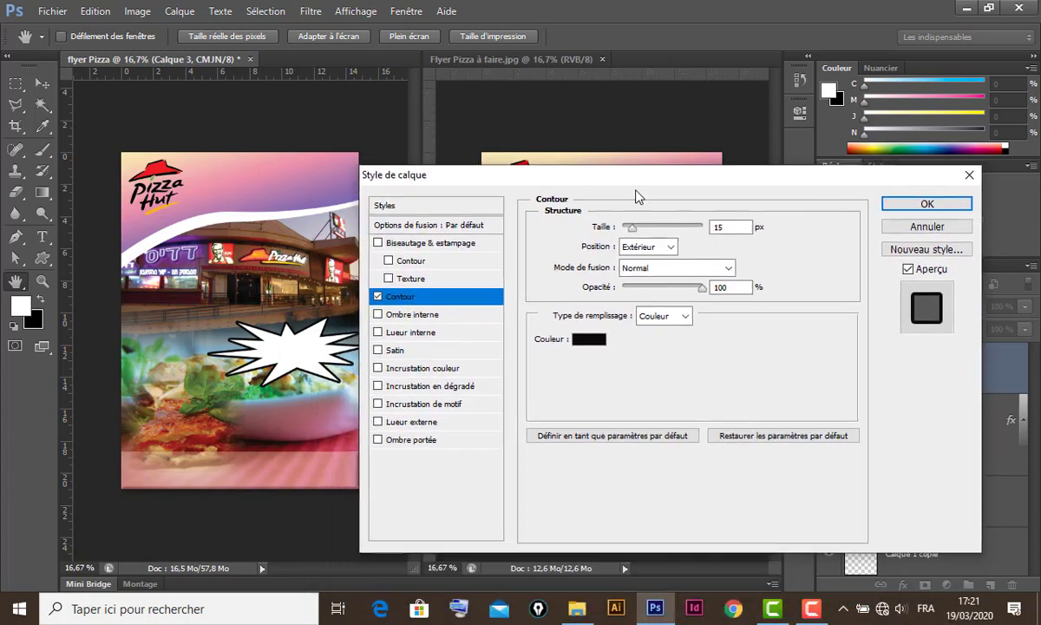
- Make the stroke bright red and 10 px wide, then apply it
left_click(588, 345)
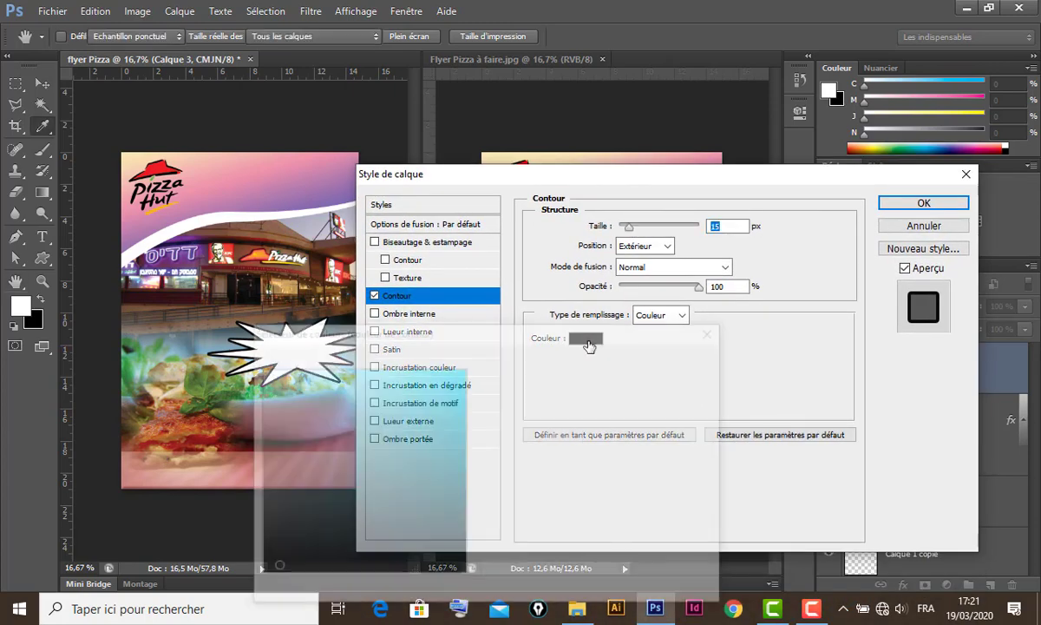
left_click(488, 370)
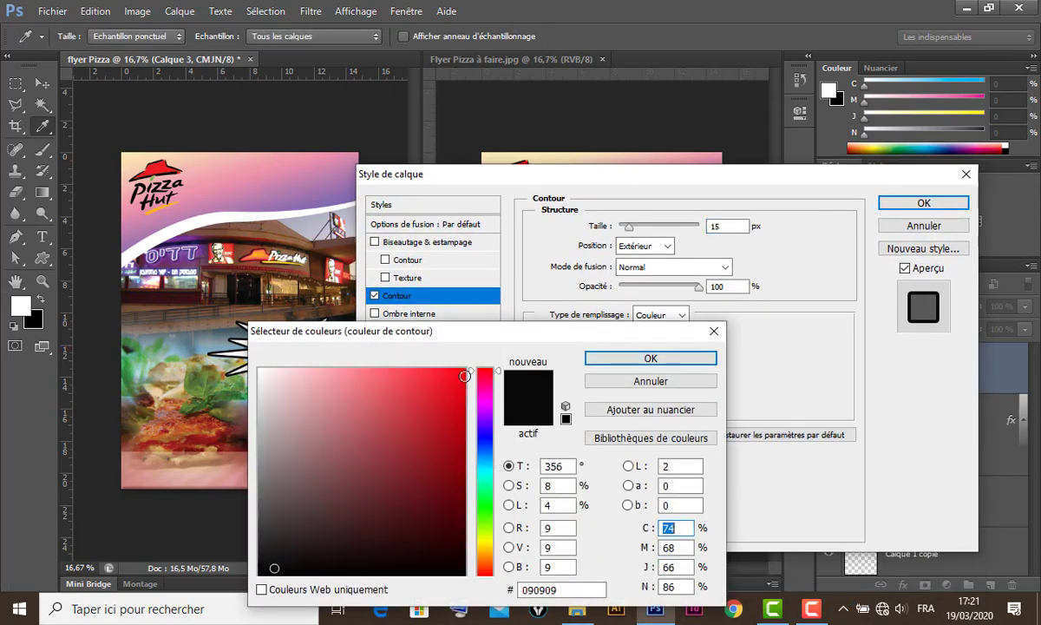
left_click(464, 374)
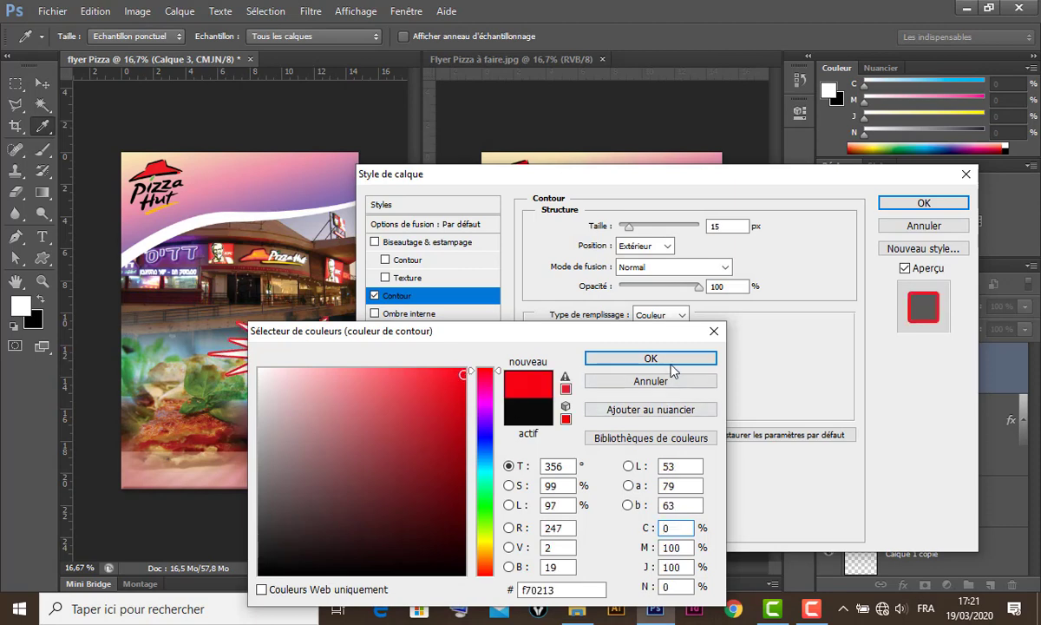
left_click(669, 360)
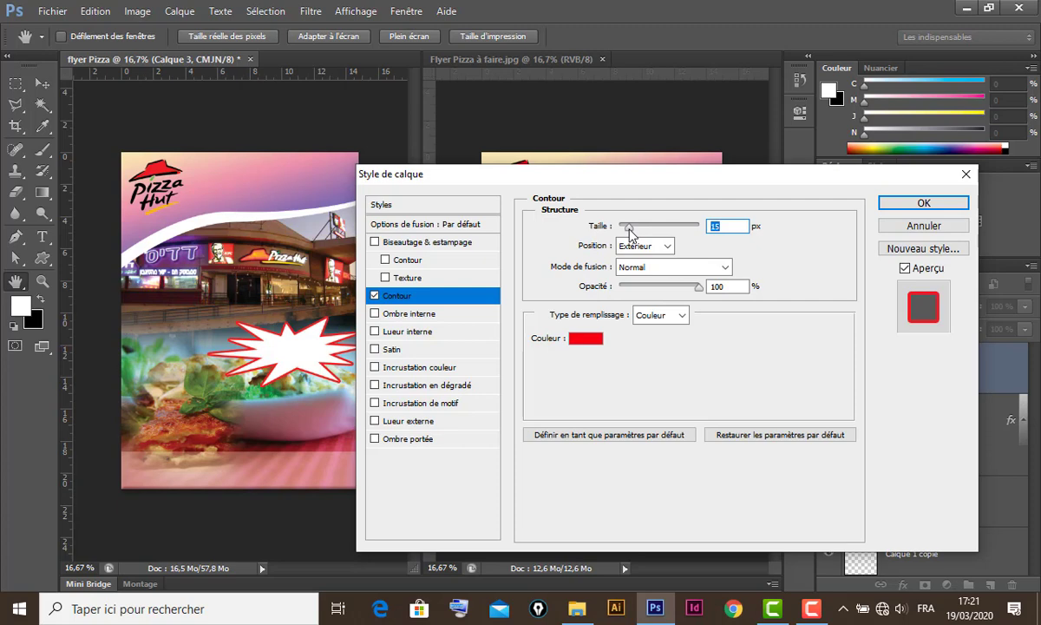
left_click_drag(629, 227, 626, 227)
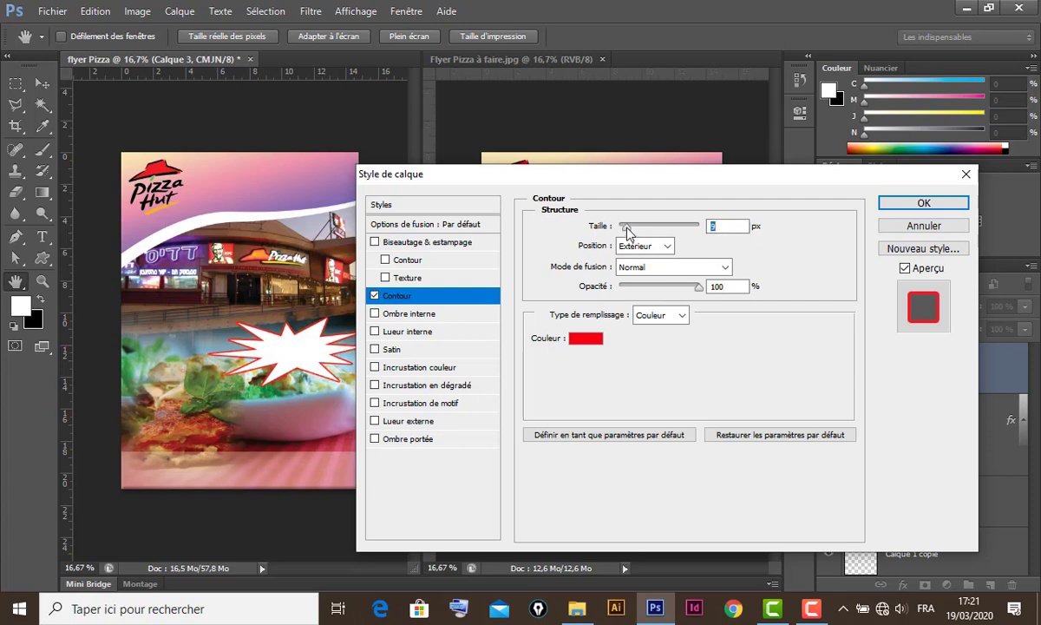
left_click(924, 203)
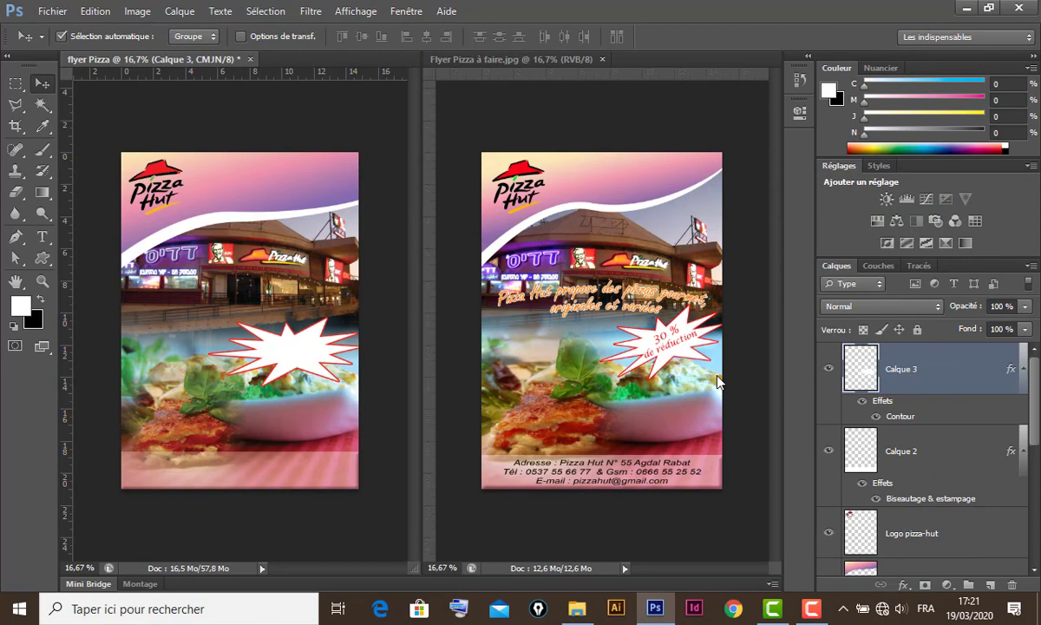
- Rotate the starburst about 20 degrees with Free Transform
key("ctrl+t")
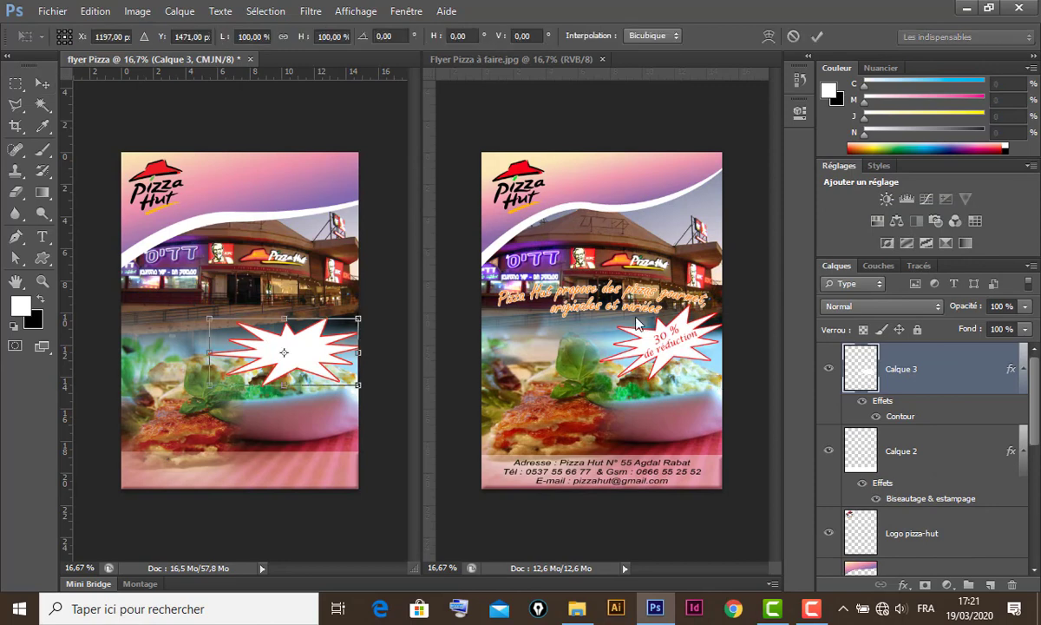
left_click_drag(375, 307, 364, 267)
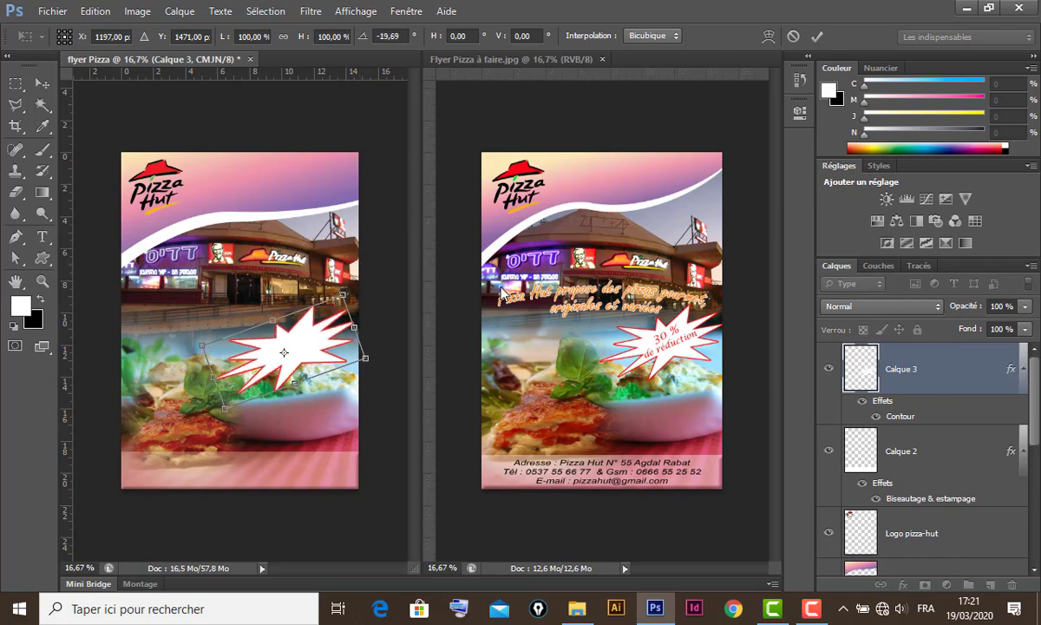
key("Return")
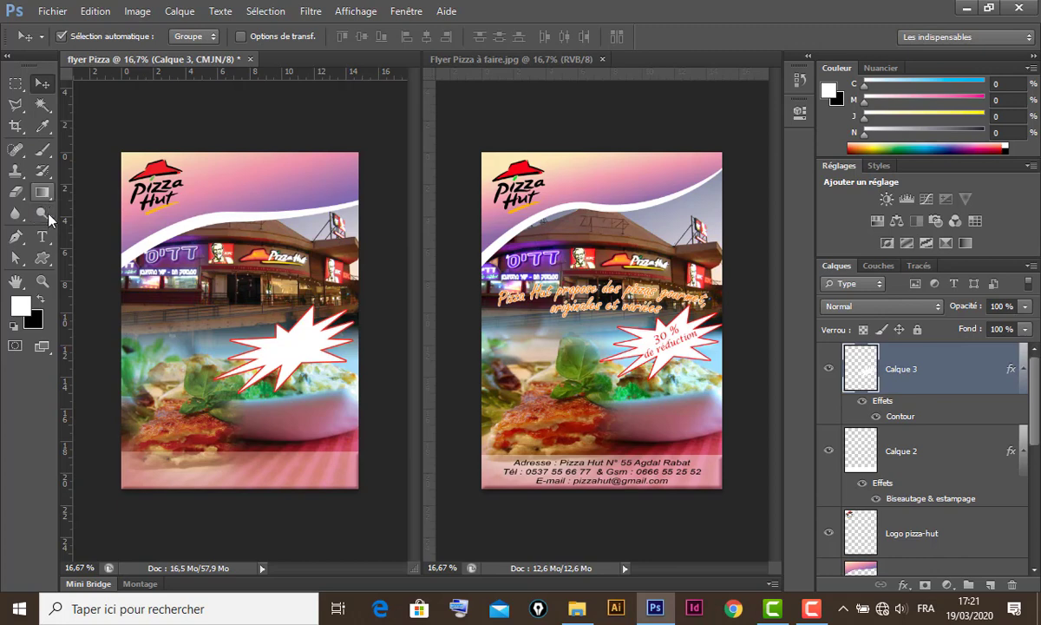
- Add the text '30% de réduction' at 30 pt and move it onto the starburst
left_click(42, 236)
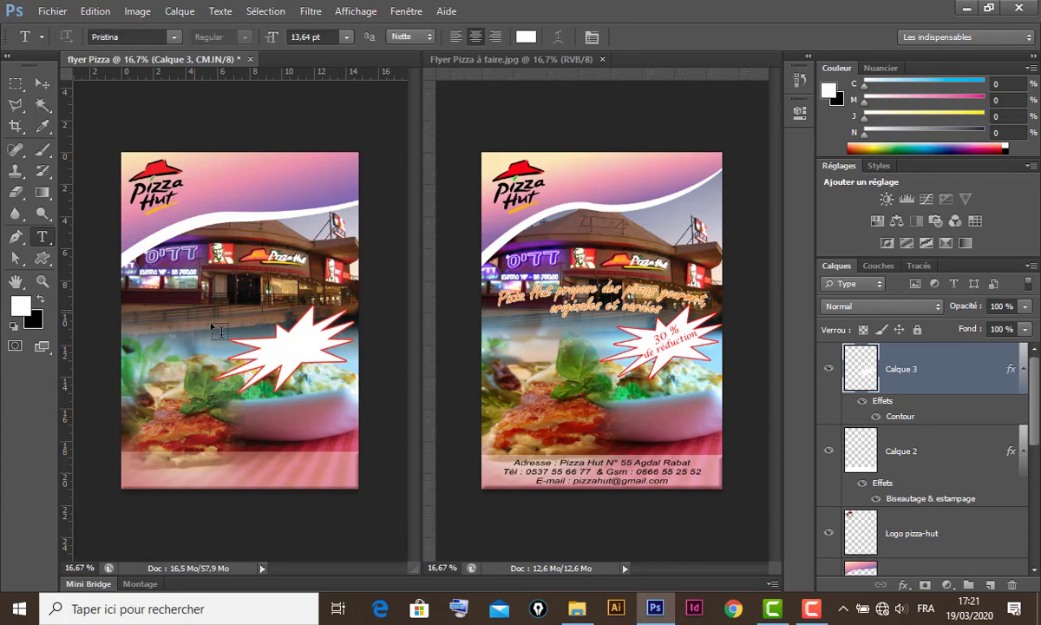
left_click(195, 310)
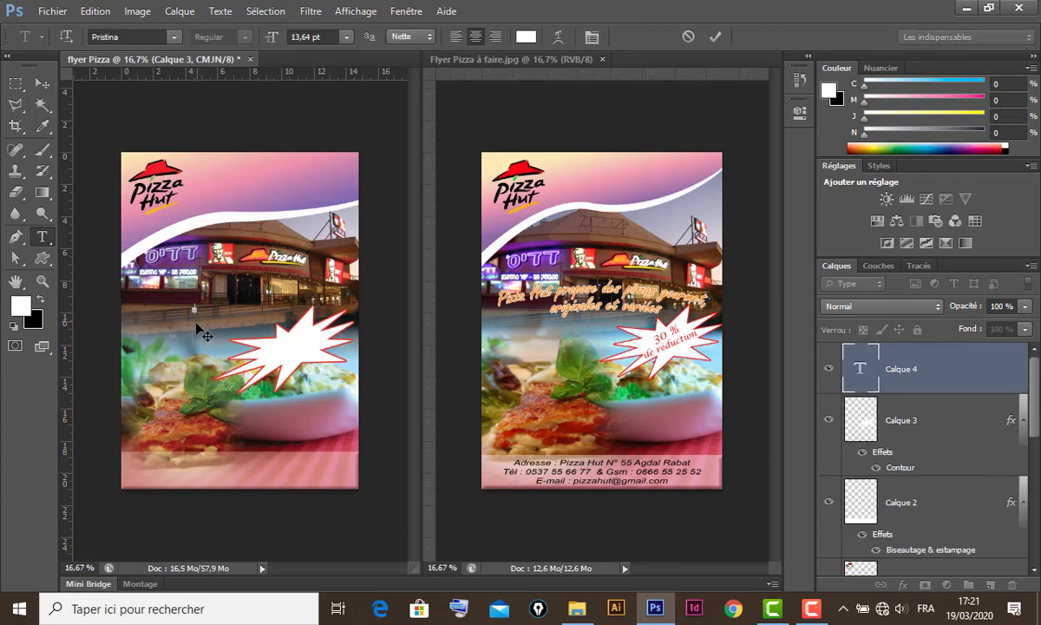
left_click(346, 37)
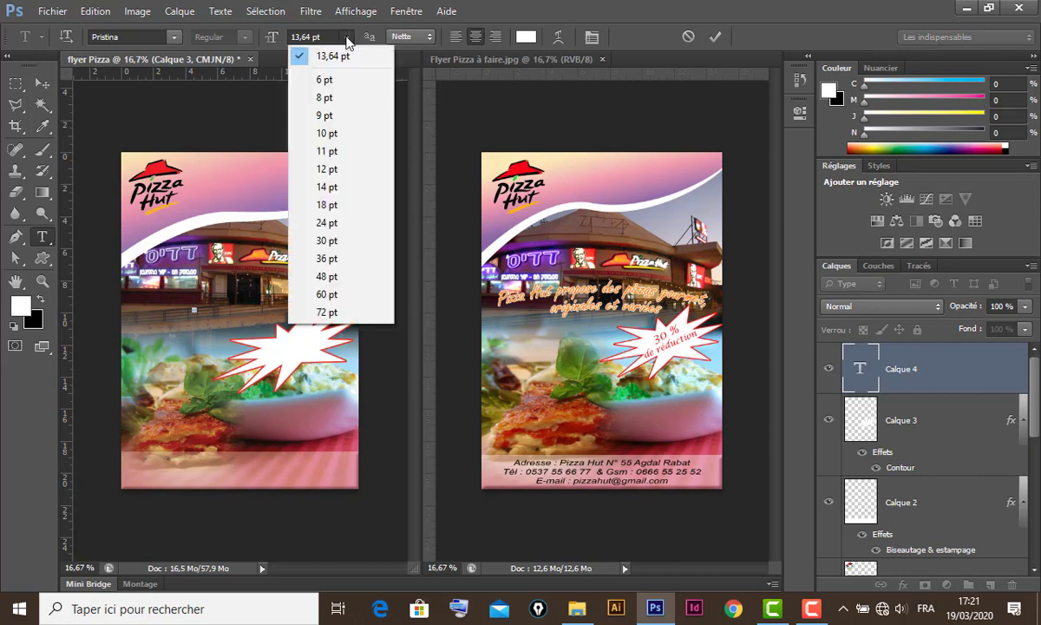
left_click(338, 241)
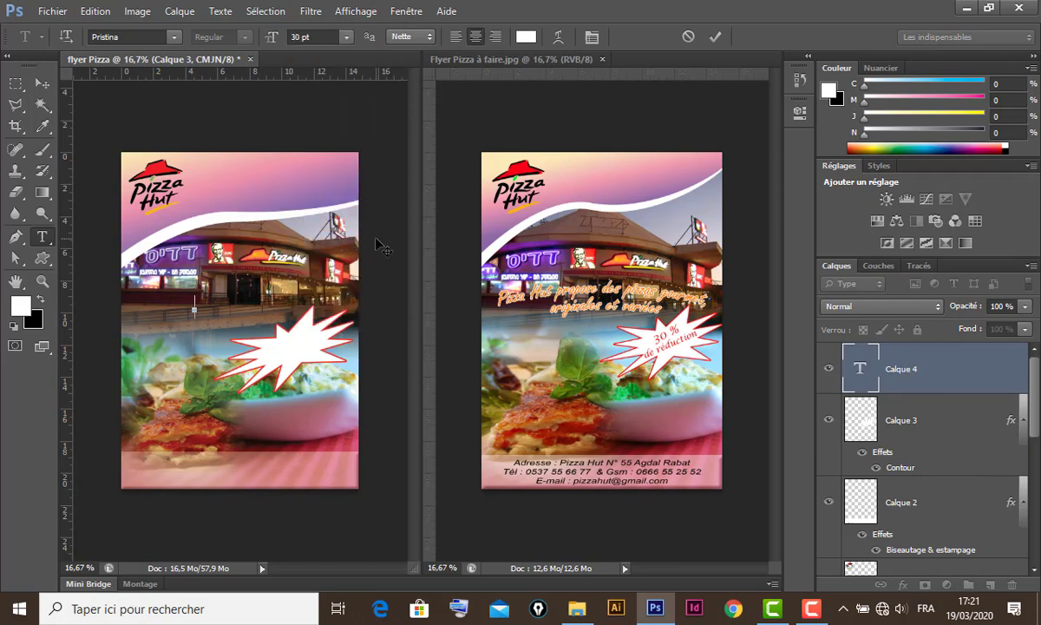
type("30")
type(" %")
type("de rédu")
type("ct")
type("ion")
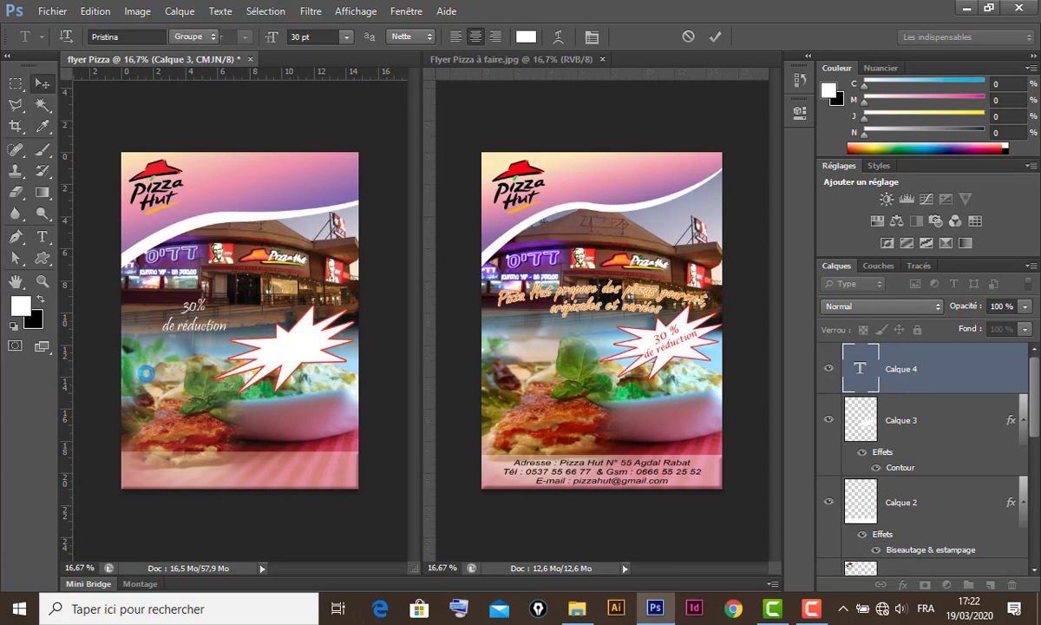
left_click(40, 84)
left_click_drag(197, 313, 273, 326)
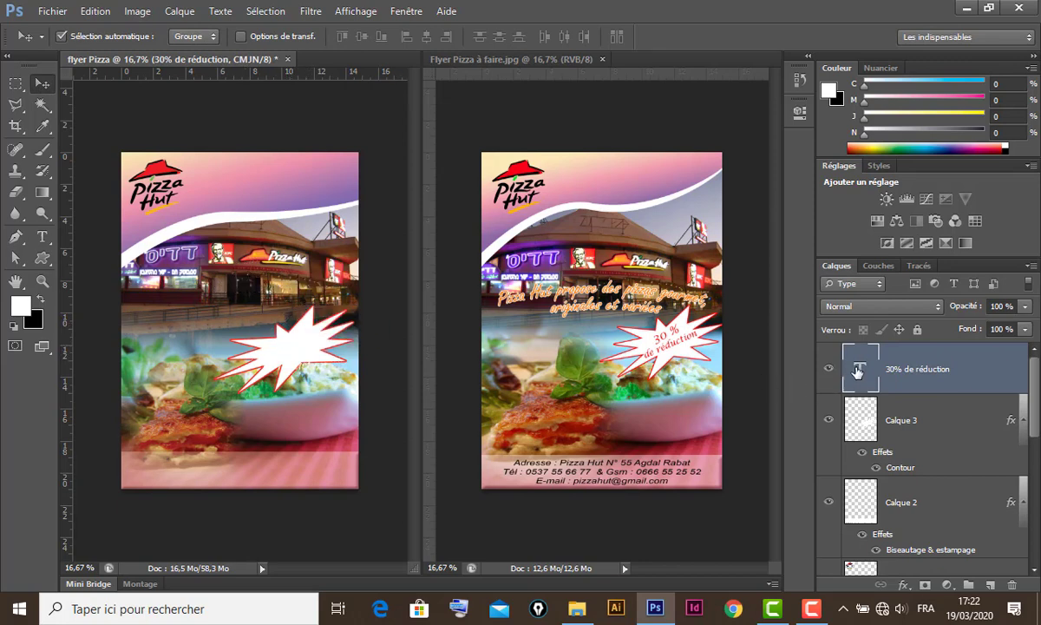
- Recolour the discount text red by sampling the Pizza Hut hat
double_click(857, 371)
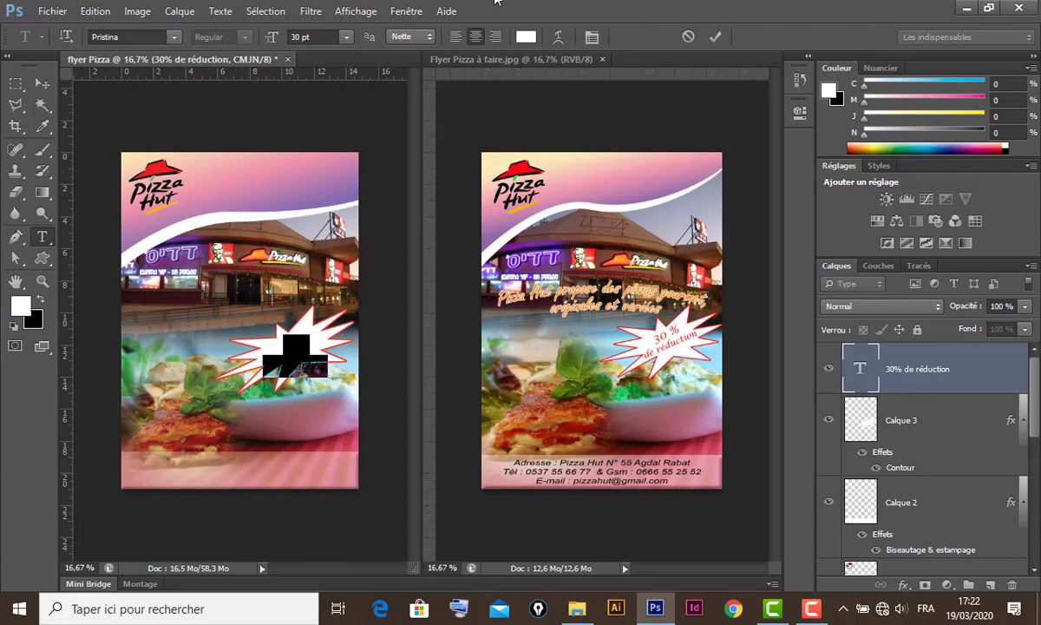
left_click(526, 36)
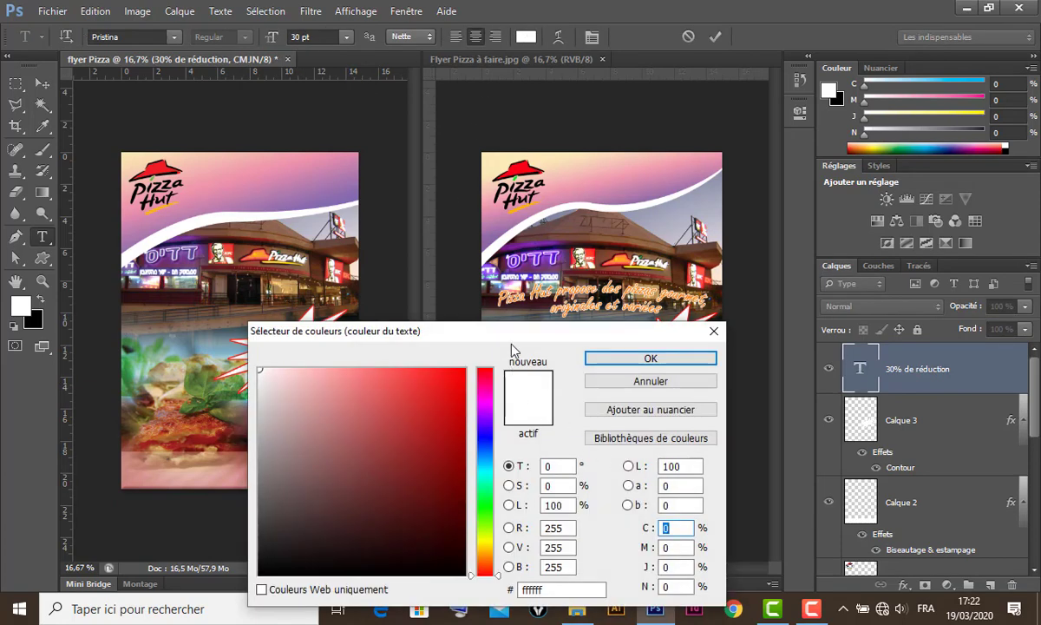
left_click_drag(508, 322, 532, 196)
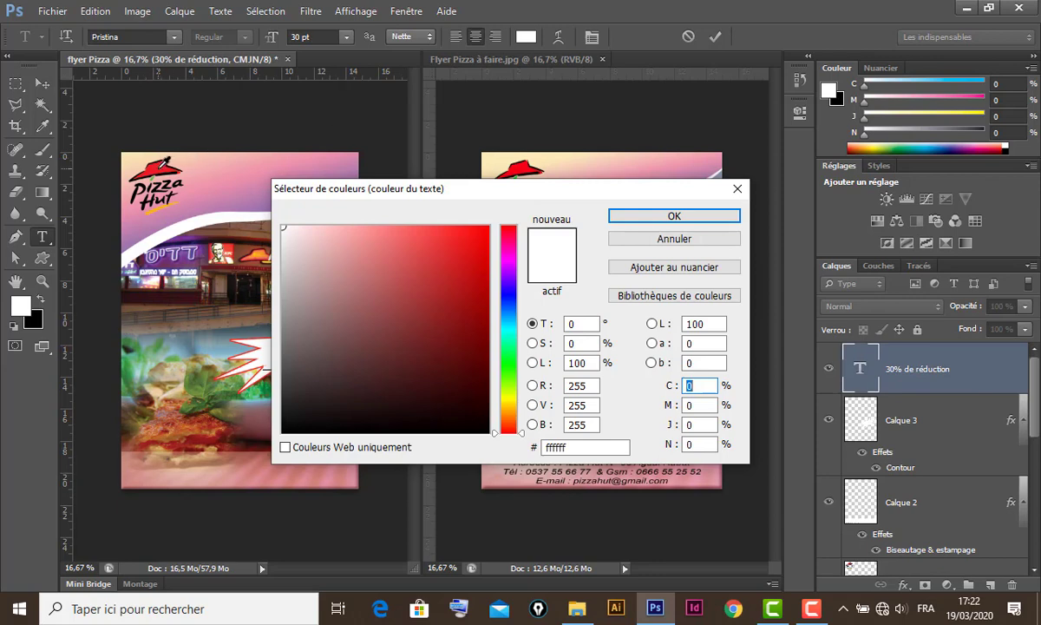
left_click(165, 163)
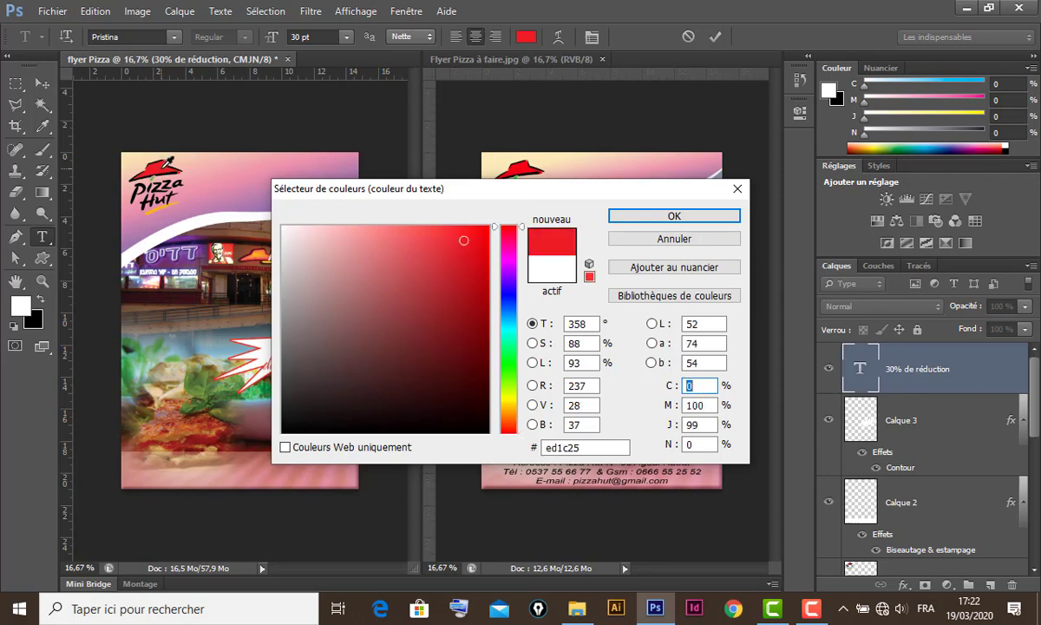
left_click_drag(439, 189, 437, 189)
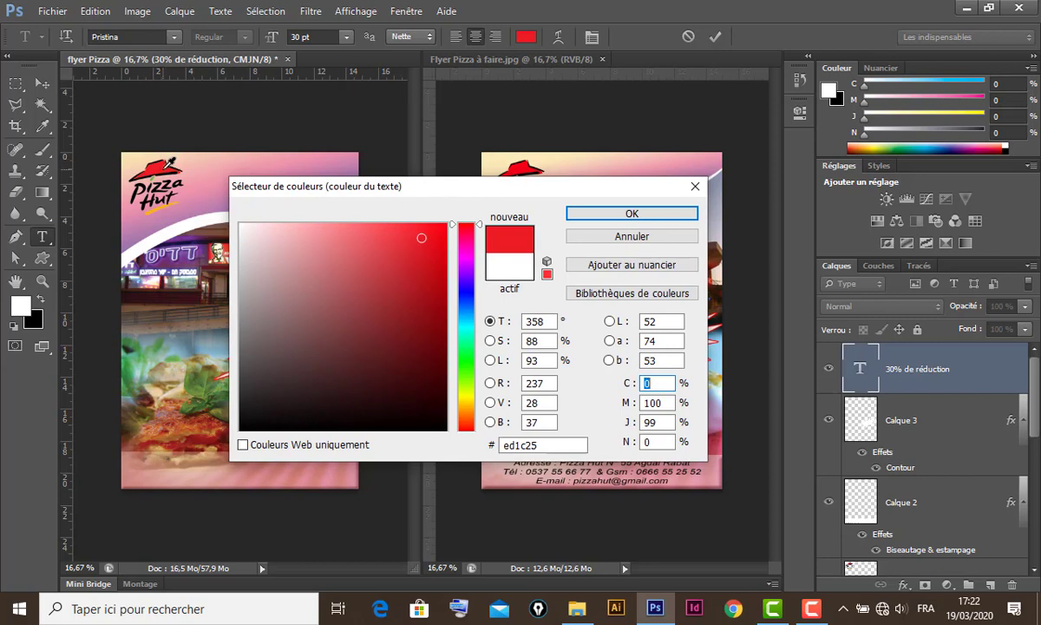
left_click(641, 212)
left_click(42, 86)
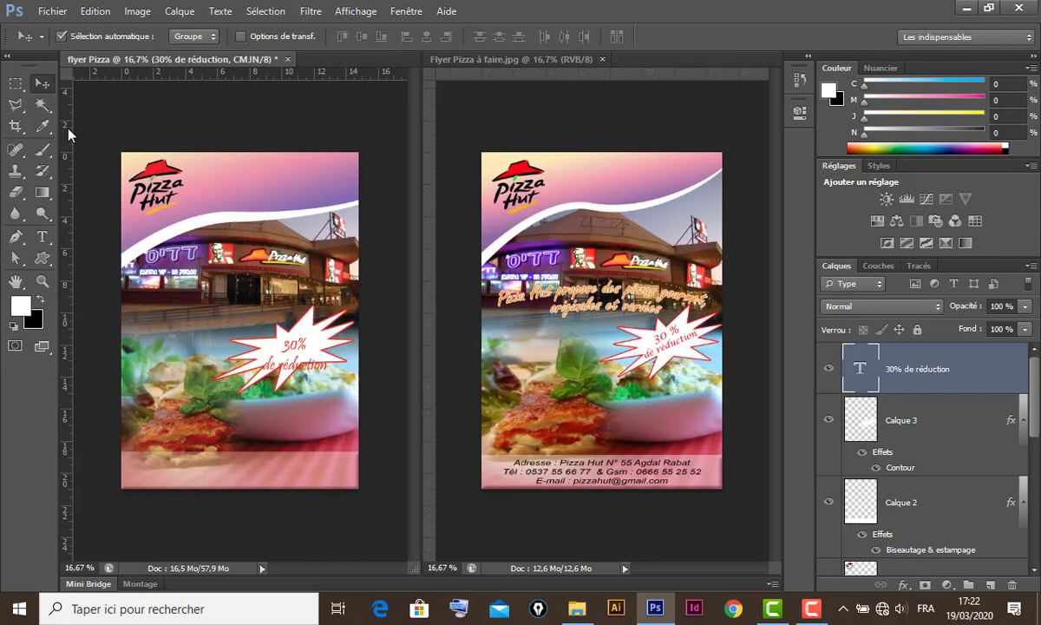
- Rotate the discount text to the starburst's angle and nudge it up-left
key("ctrl+t")
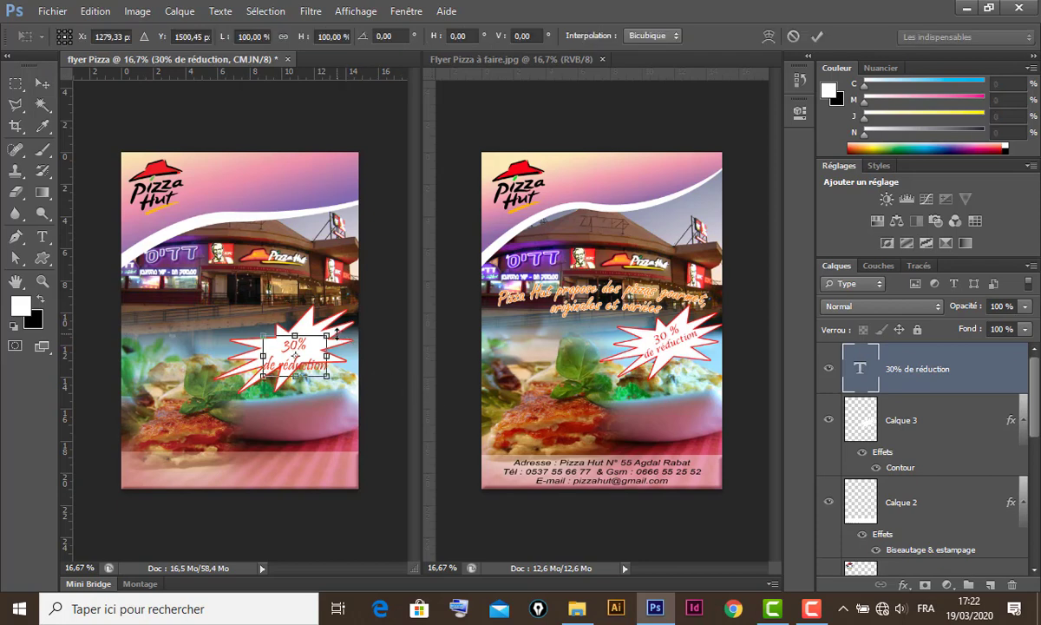
left_click_drag(337, 332, 329, 312)
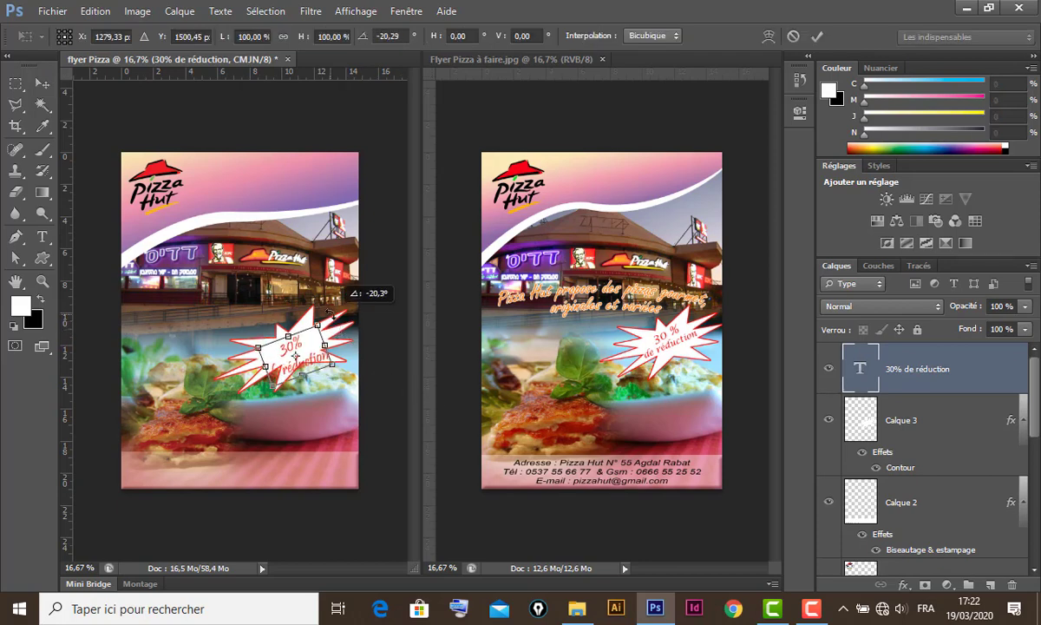
left_click_drag(310, 355, 288, 331)
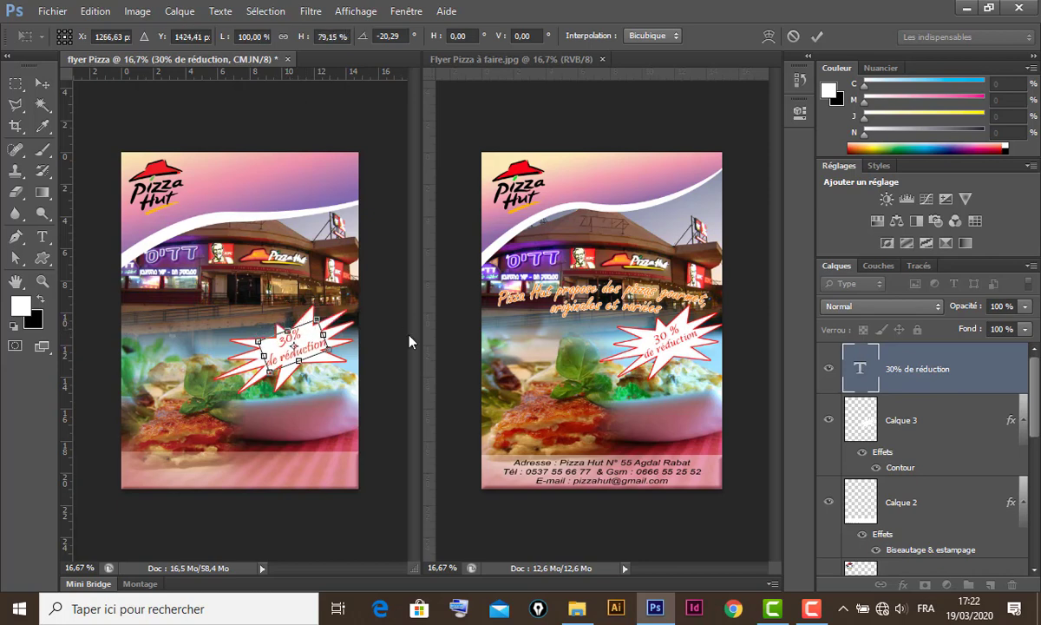
key("Escape")
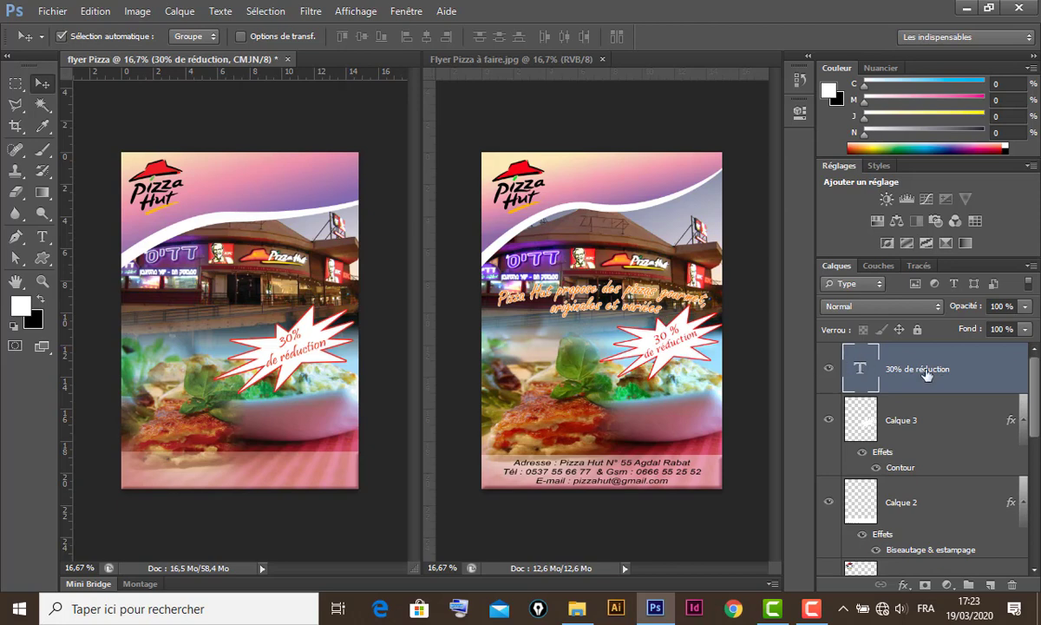
- Type 'gourmet, originales et variées' as the slogan's second line and shift it right over the storefront
left_click(42, 236)
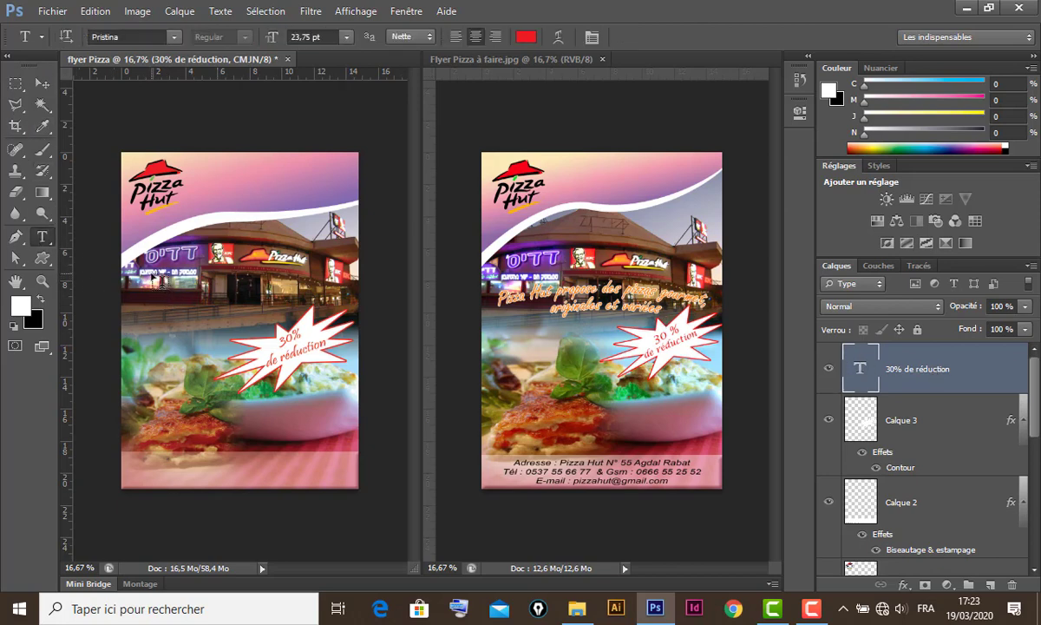
left_click(171, 268)
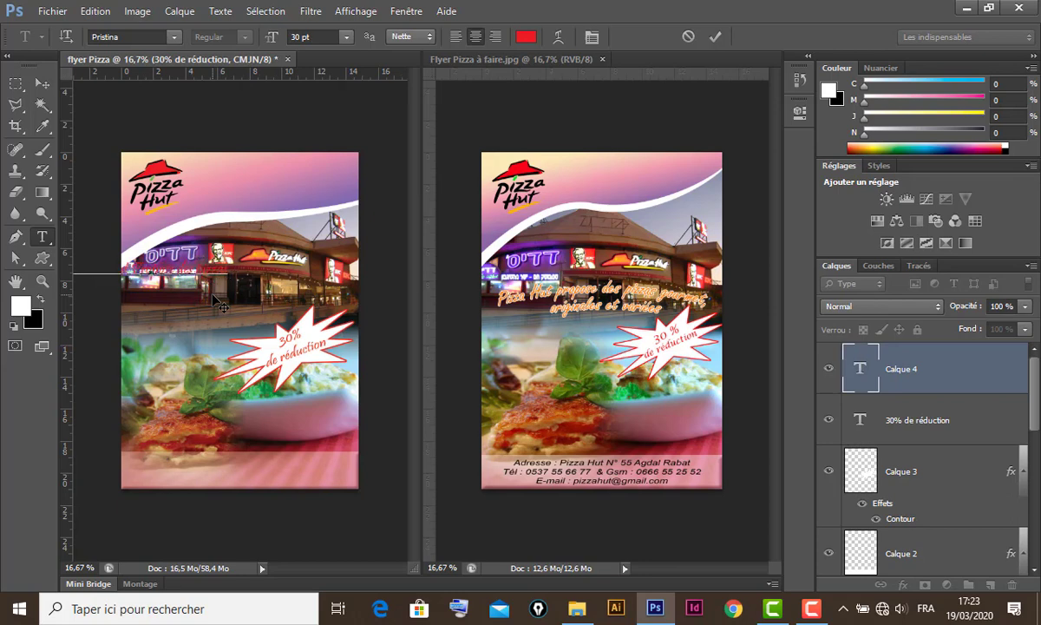
type("gourmet, otiori")
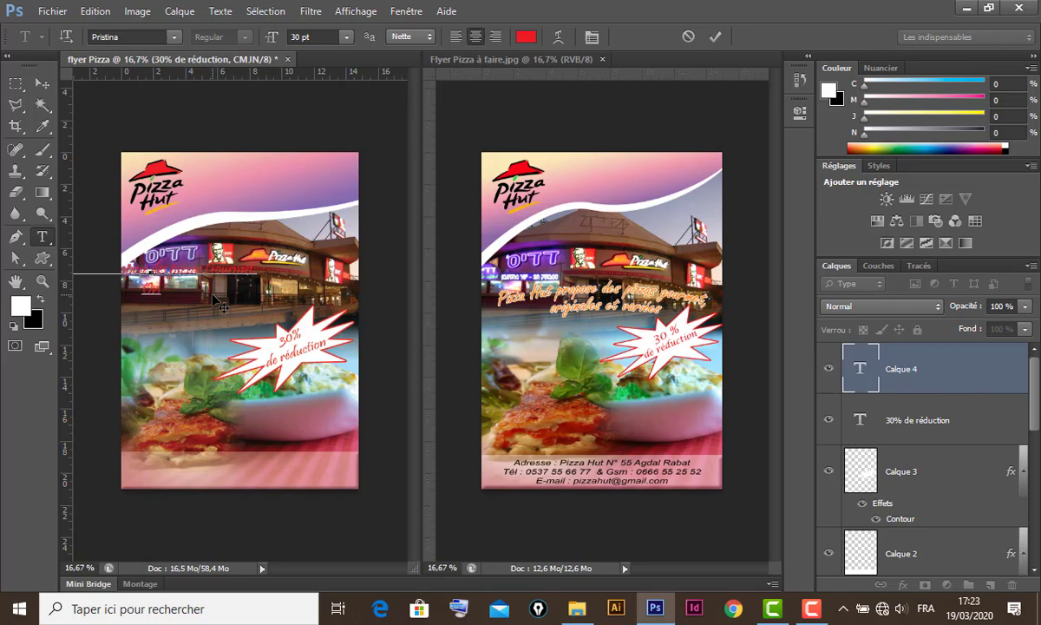
type("ginales et variées")
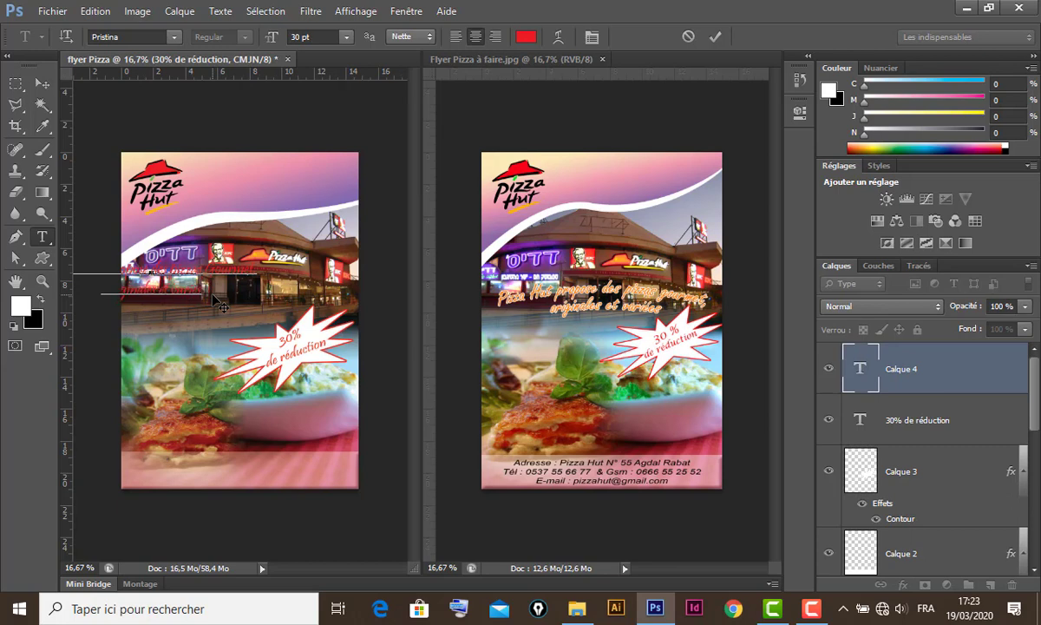
type("ée")
left_click(42, 83)
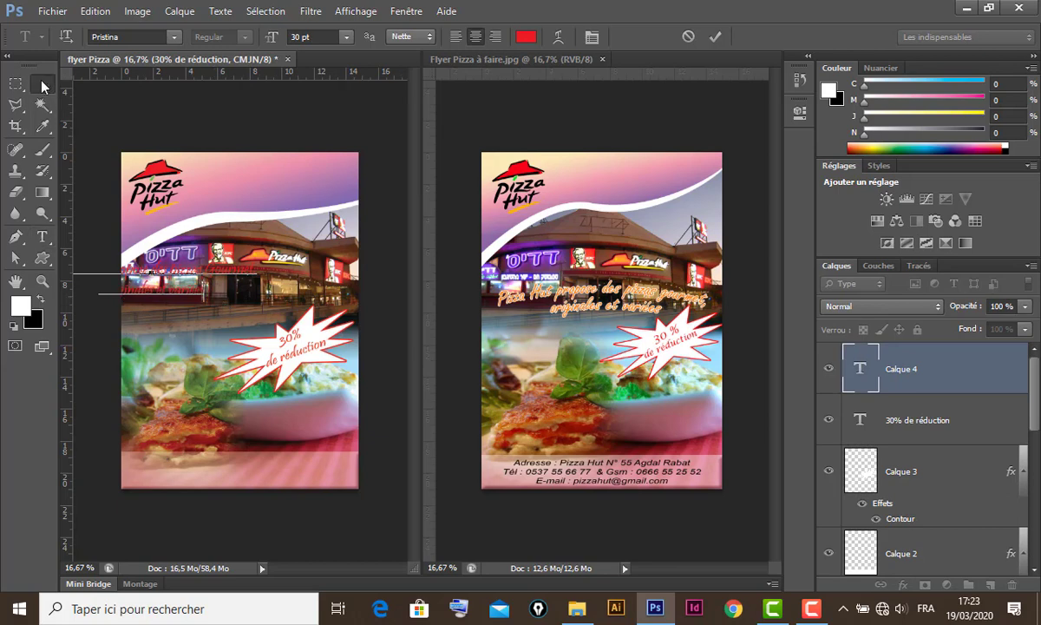
left_click_drag(178, 279, 270, 286)
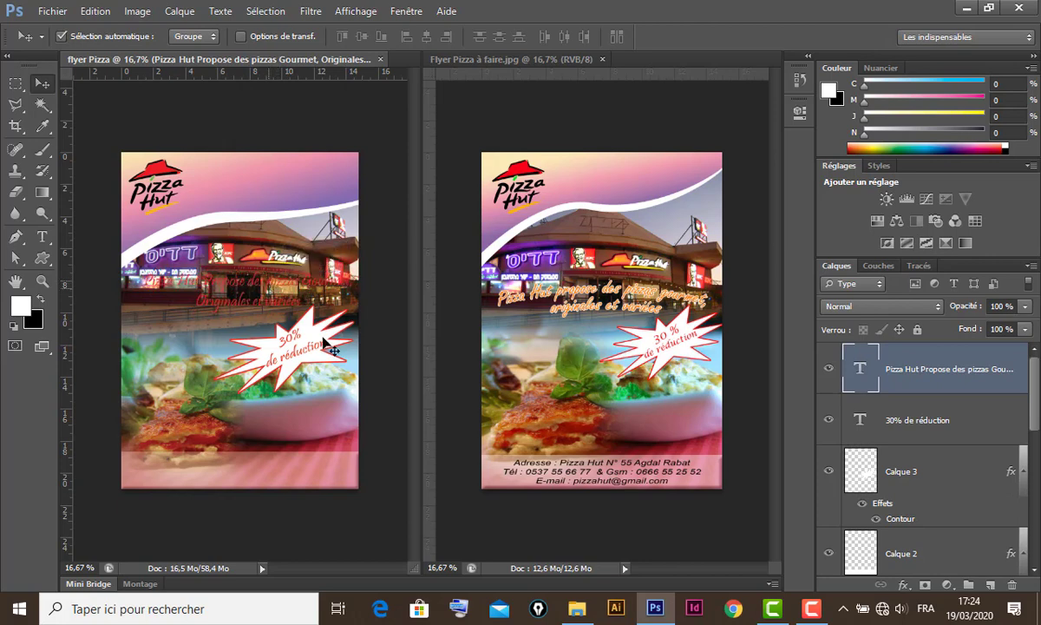
- Set the slogan to Arial Bold Italic at 21 pt and nudge it slightly up-left
double_click(860, 371)
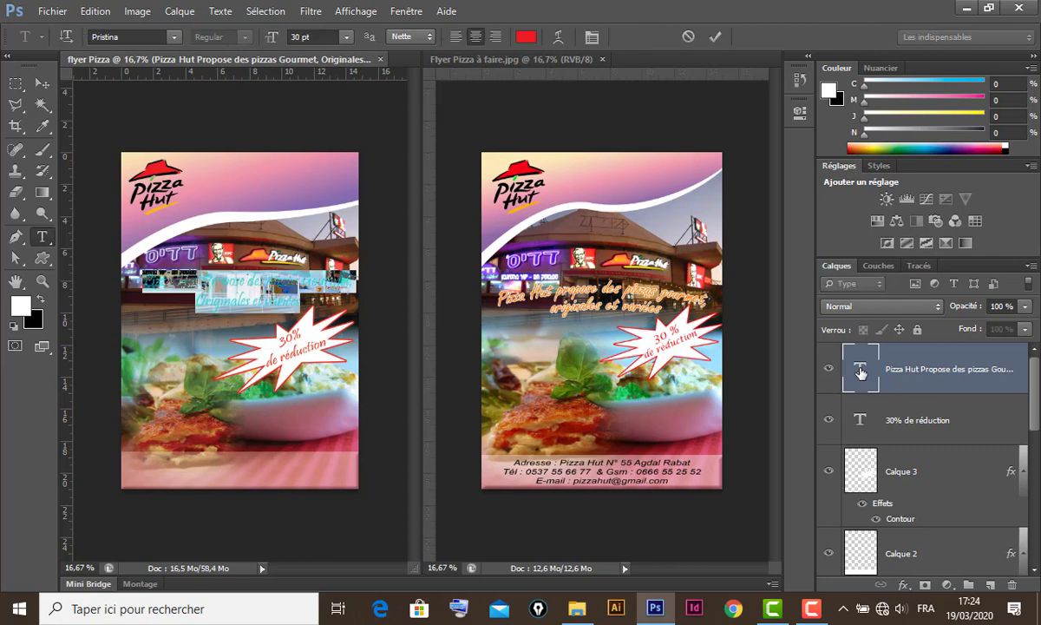
left_click(156, 36)
type("Arial")
key("Return")
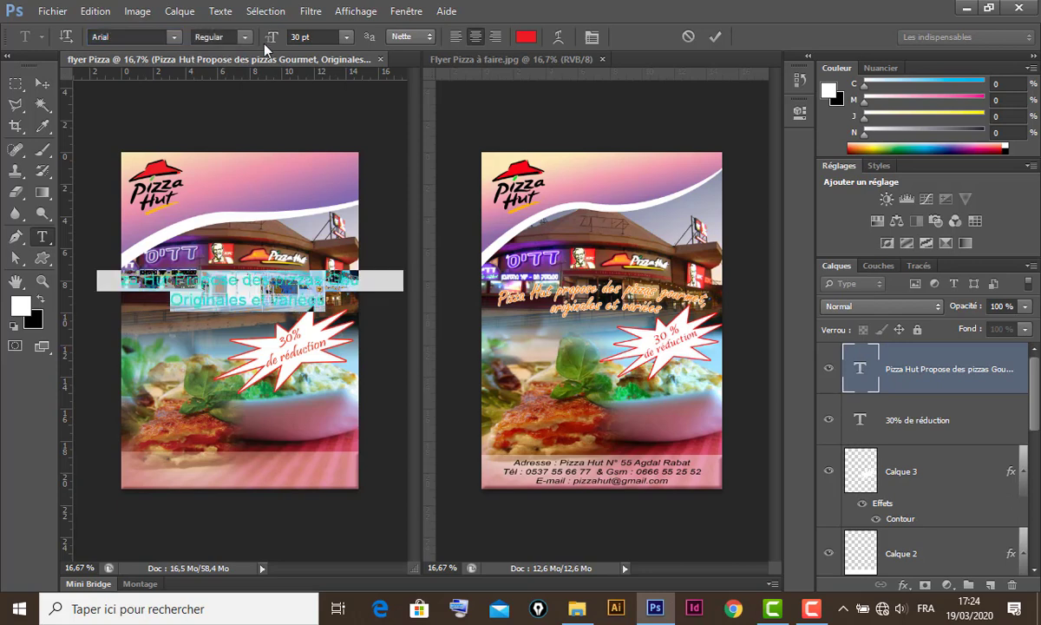
left_click(247, 37)
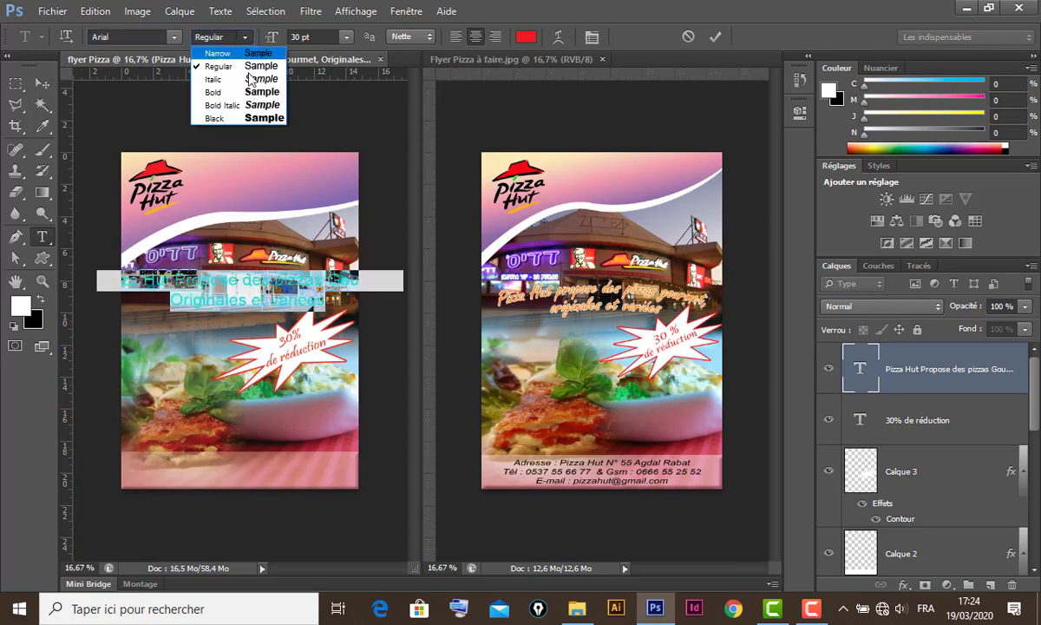
left_click(230, 105)
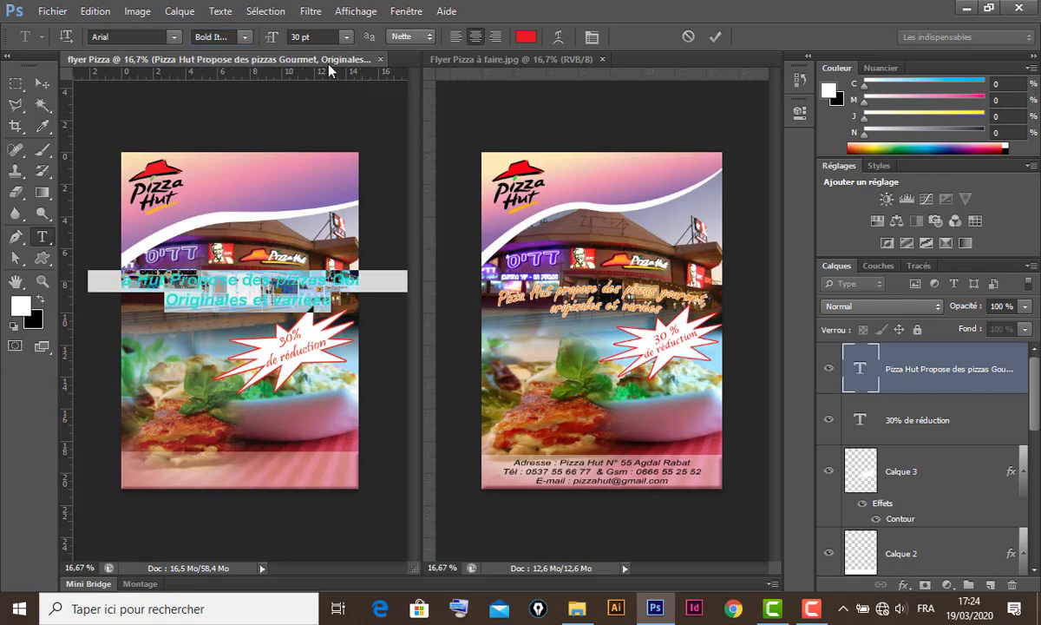
left_click_drag(272, 43, 266, 43)
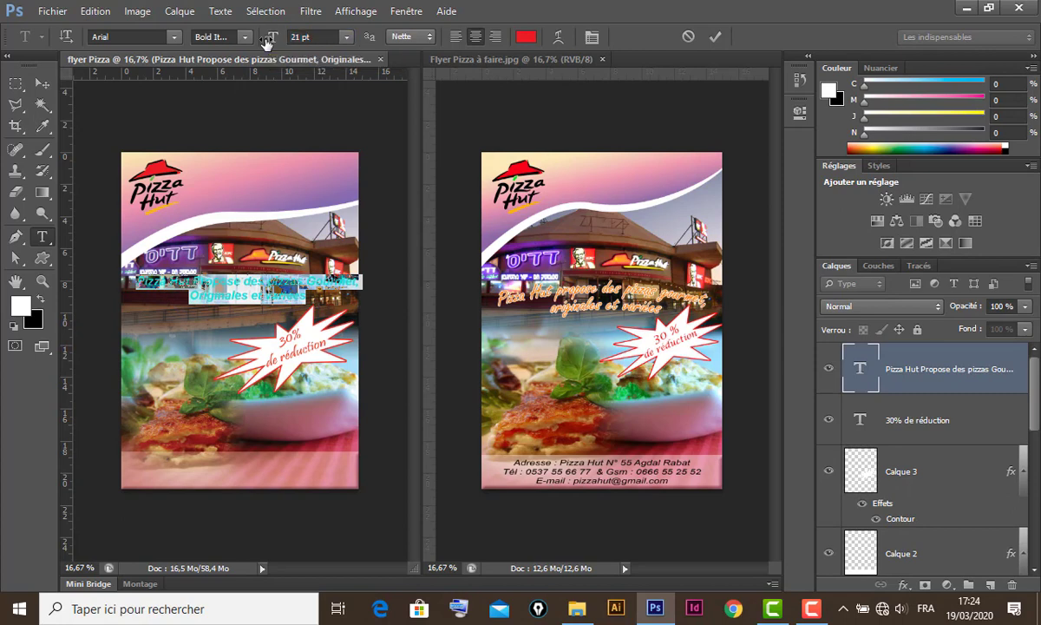
left_click(42, 83)
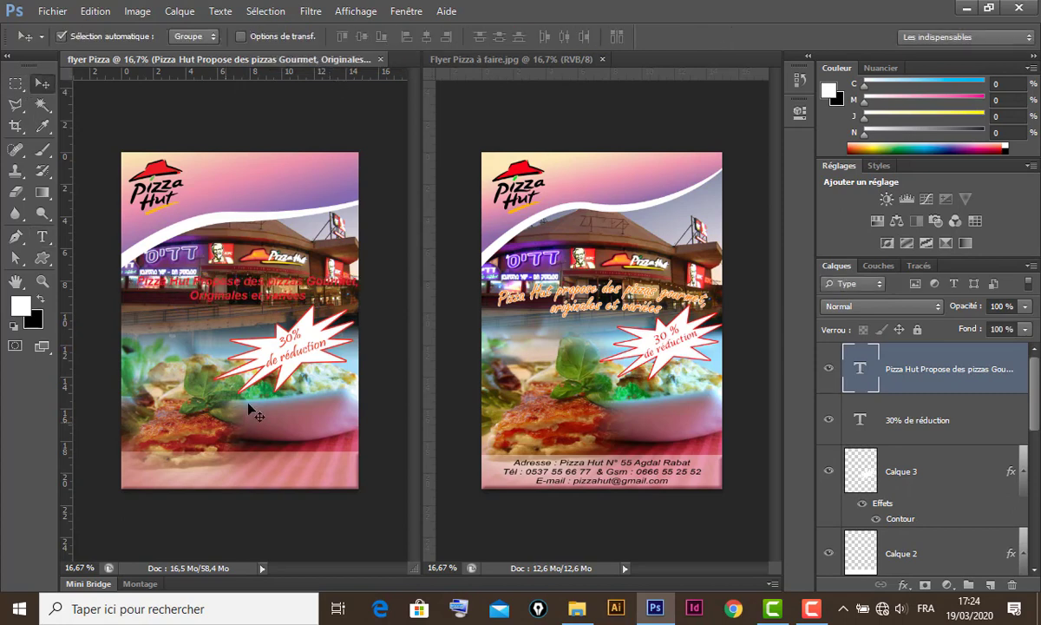
left_click_drag(245, 286, 244, 284)
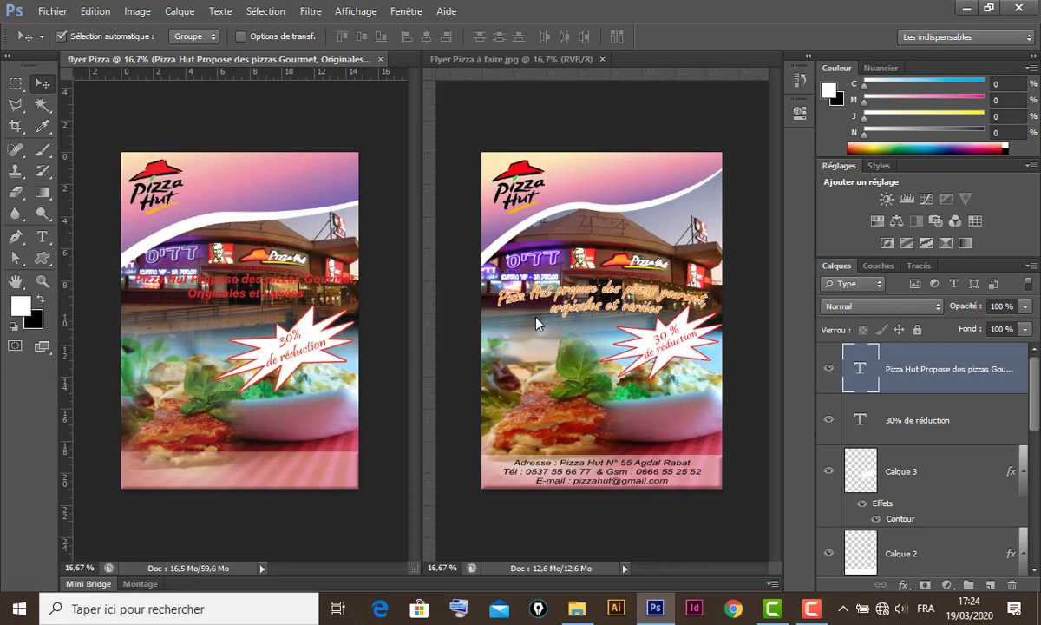
- Recolour the slogan text to bright orange (f58808)
double_click(860, 370)
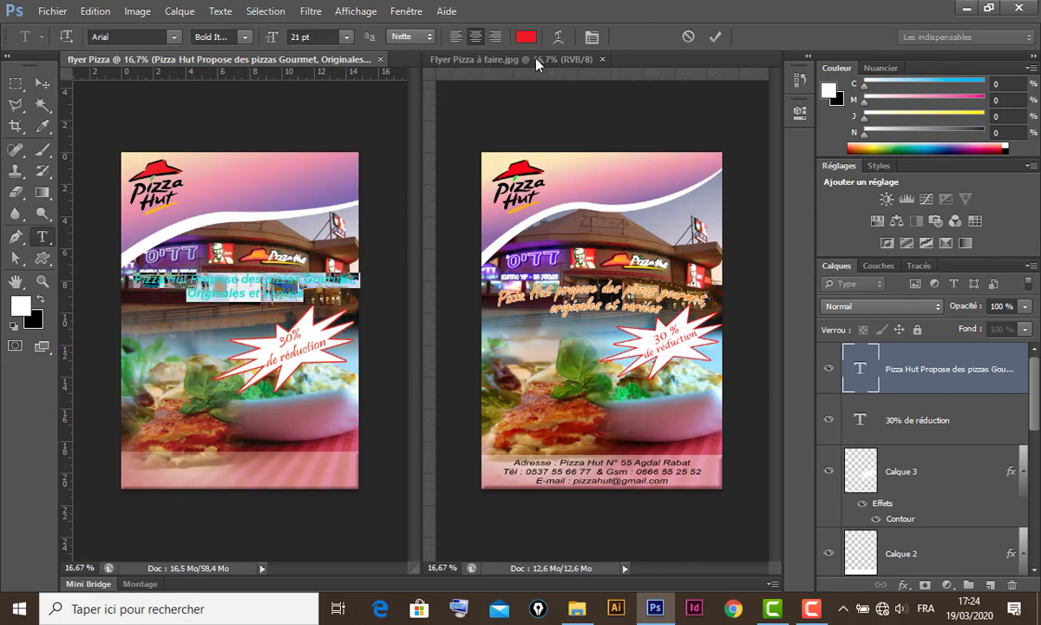
left_click(527, 36)
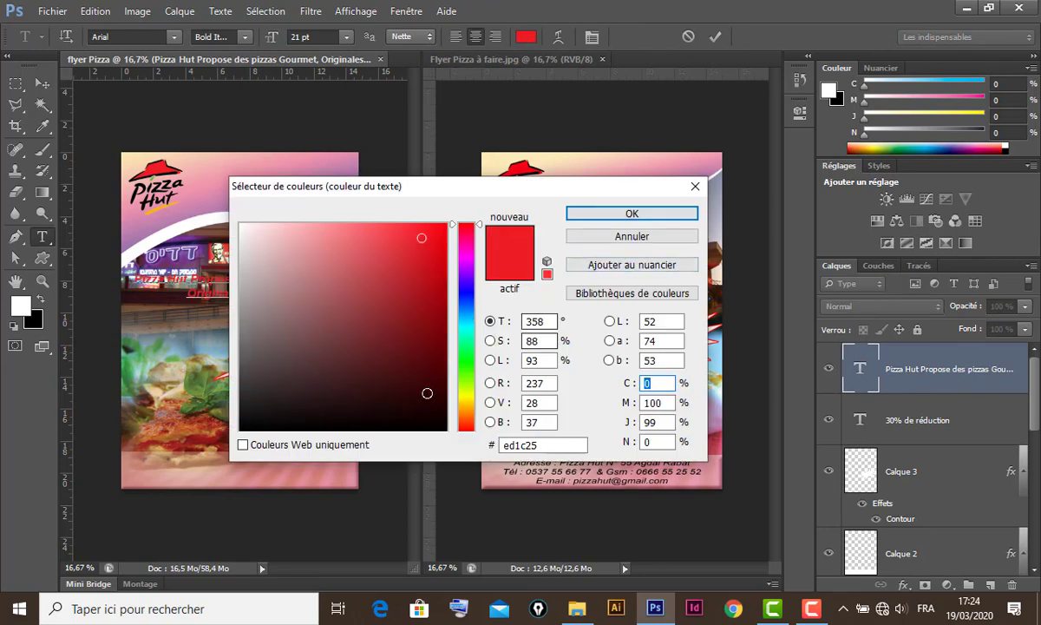
left_click(466, 413)
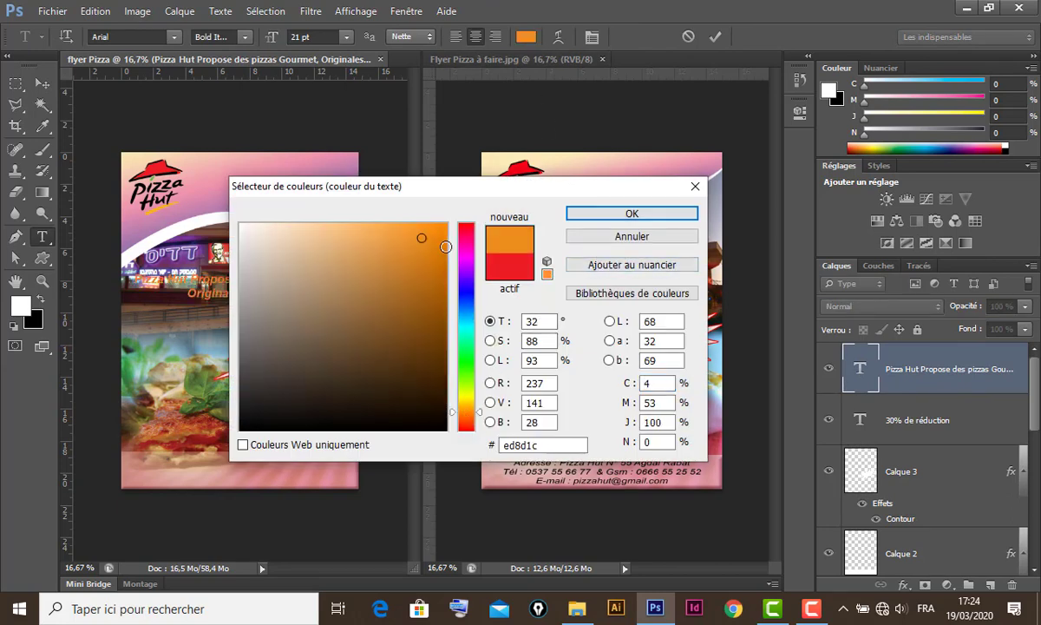
left_click(440, 232)
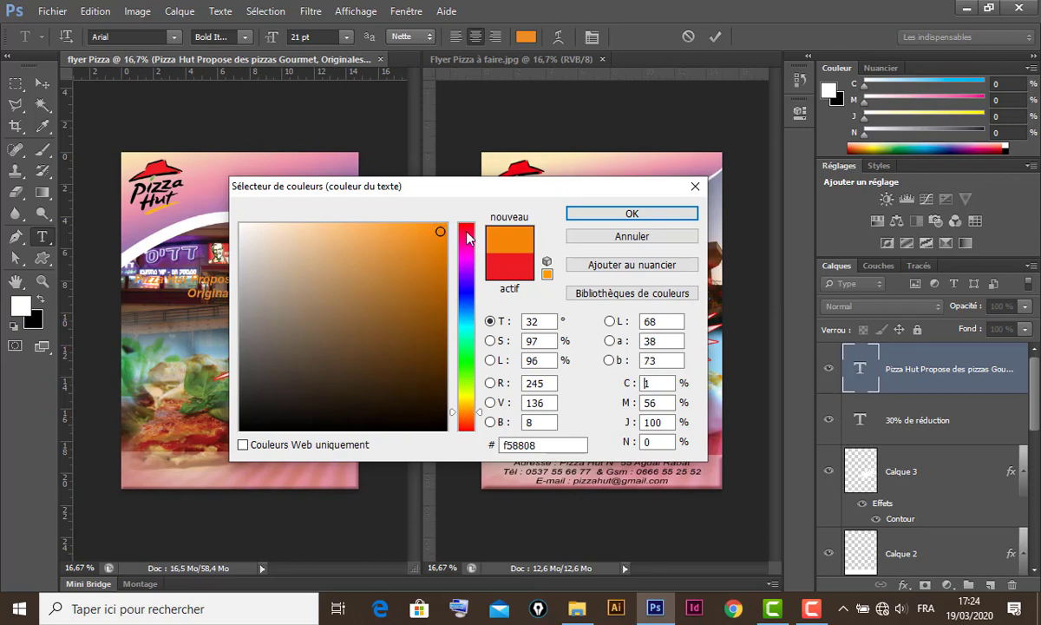
left_click(600, 216)
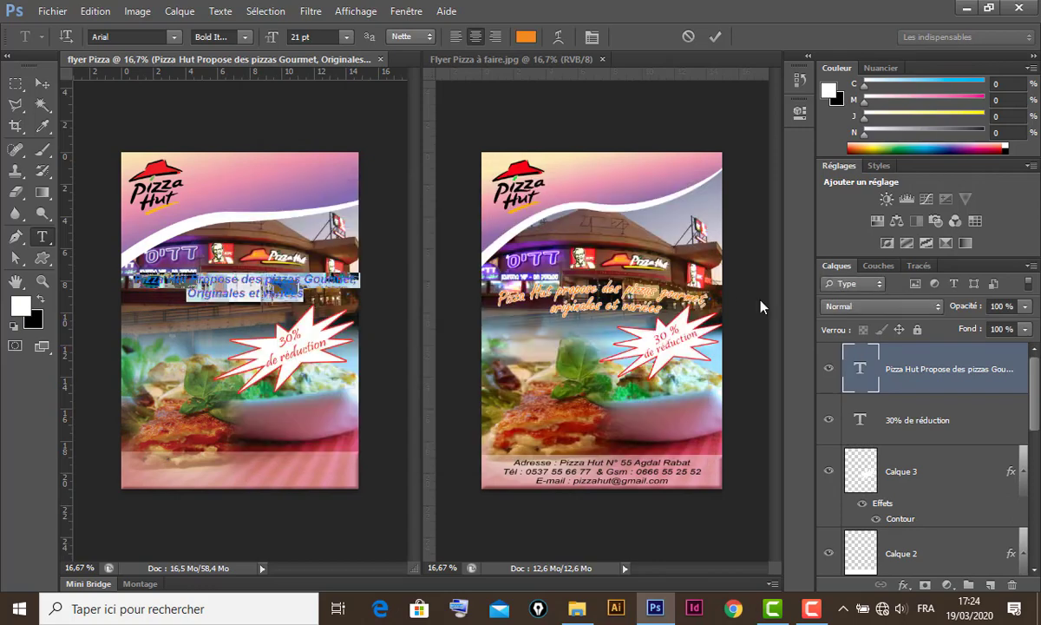
double_click(991, 386)
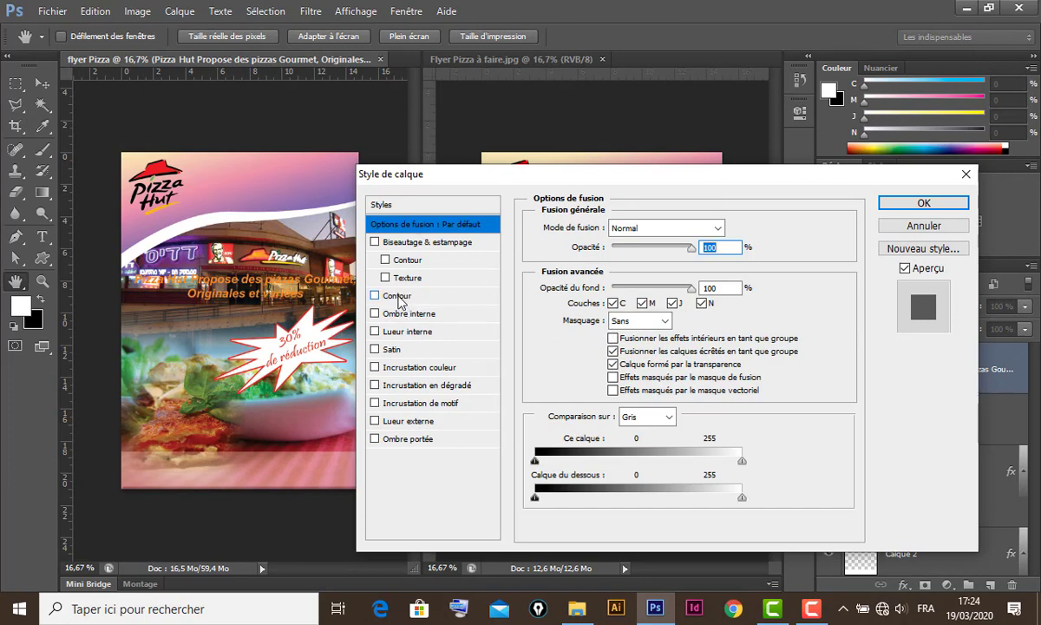
- Add a white Stroke layer style of about 10 px to the slogan
left_click(399, 298)
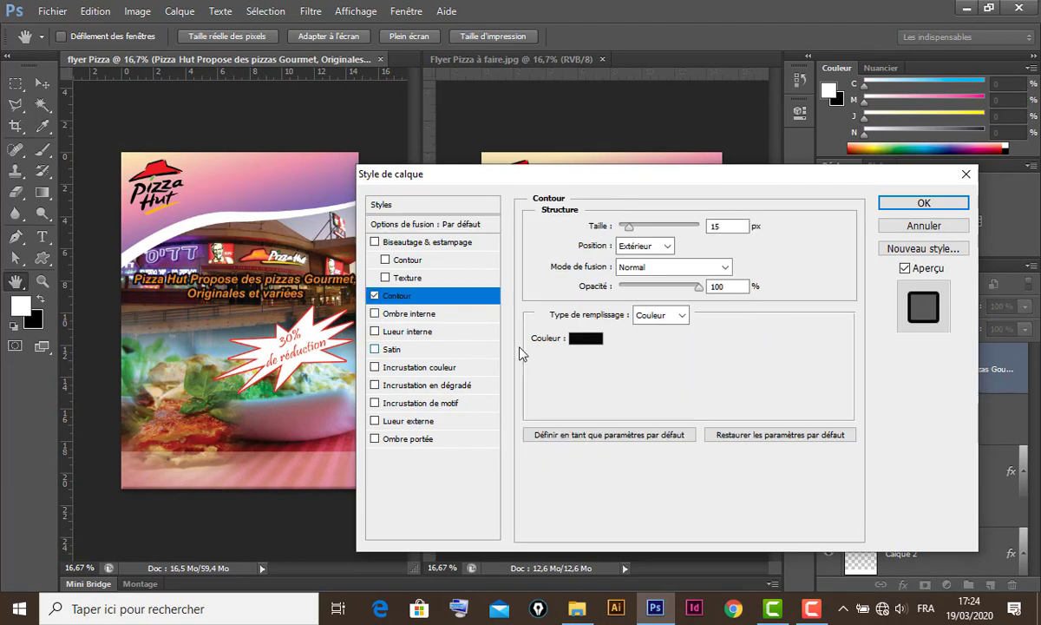
left_click(577, 339)
left_click_drag(325, 323, 241, 224)
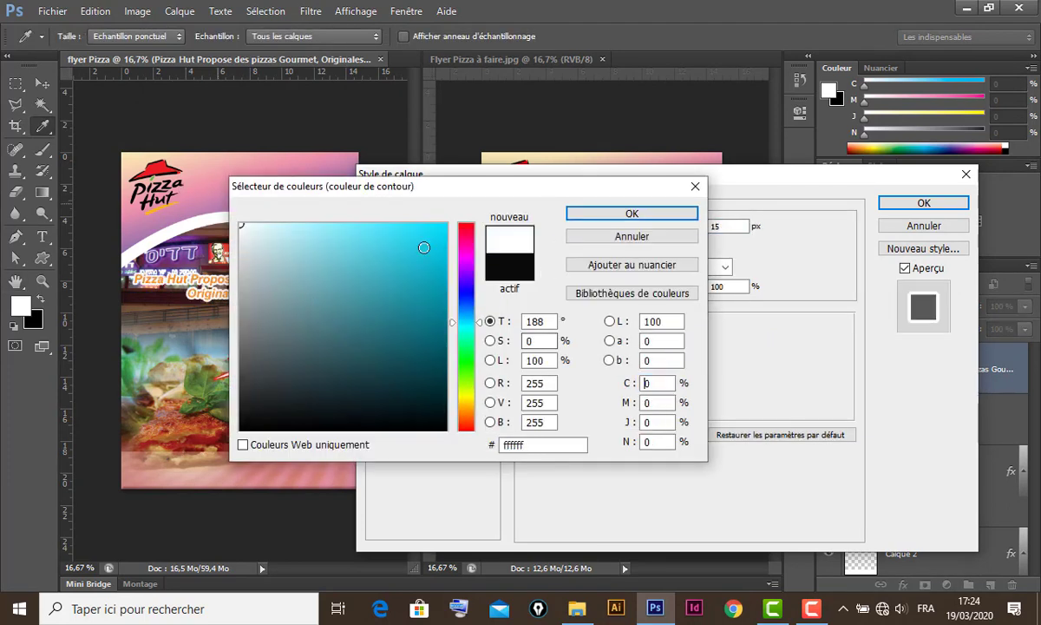
left_click(616, 214)
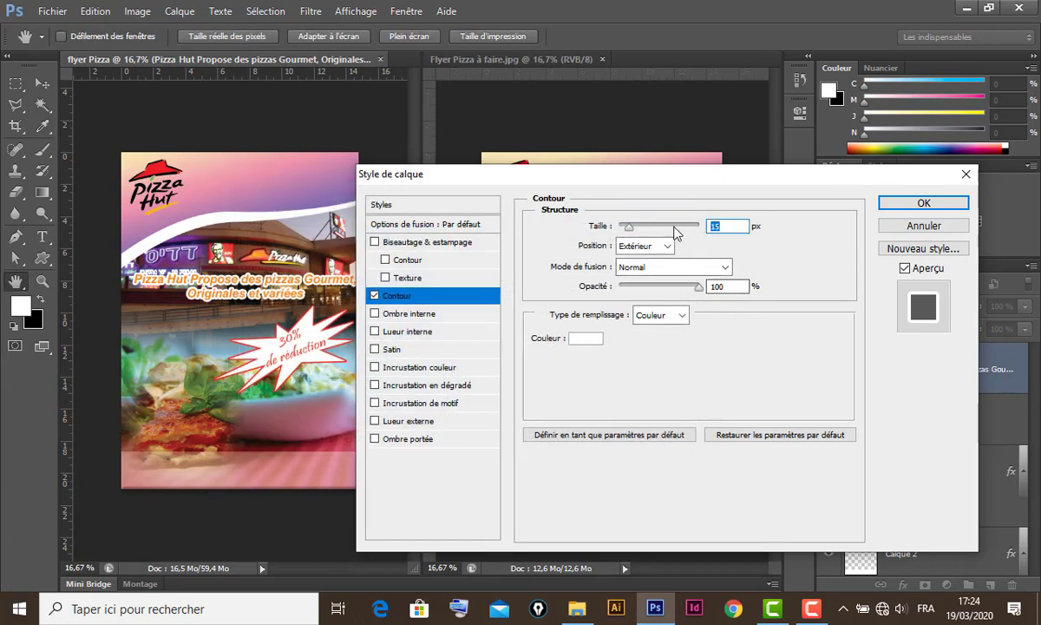
left_click_drag(634, 234, 624, 234)
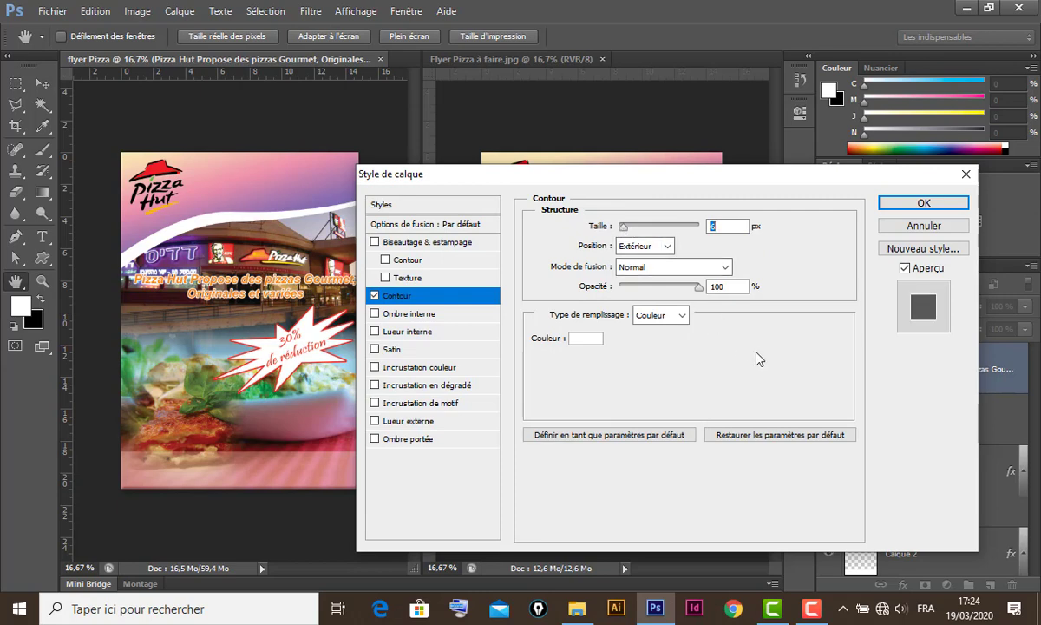
left_click(923, 203)
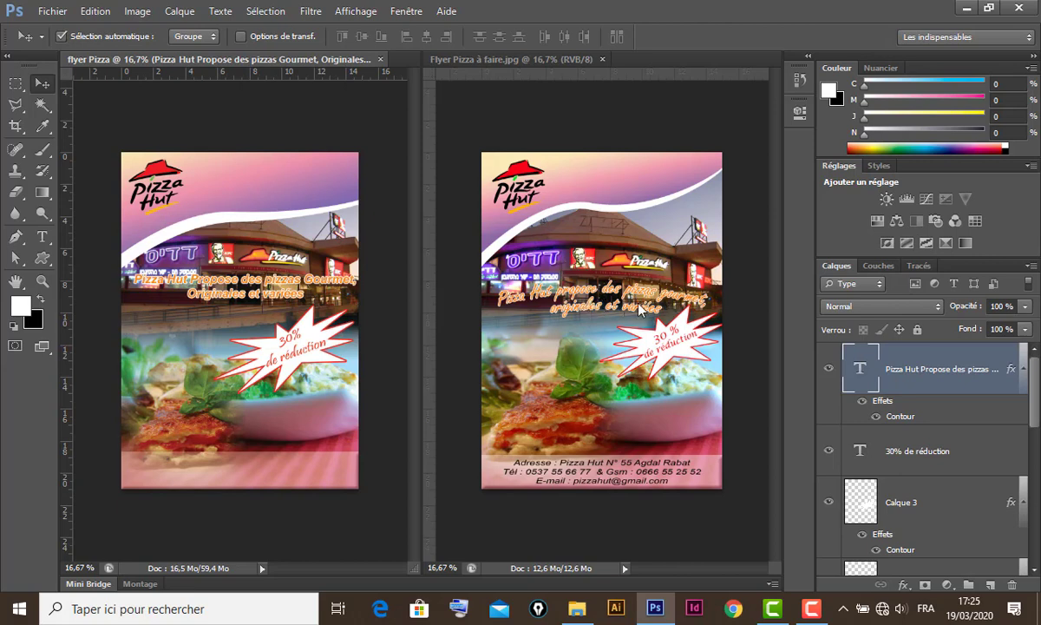
- Warp the slogan into an Arc with a reduced bend
key("ctrl+t")
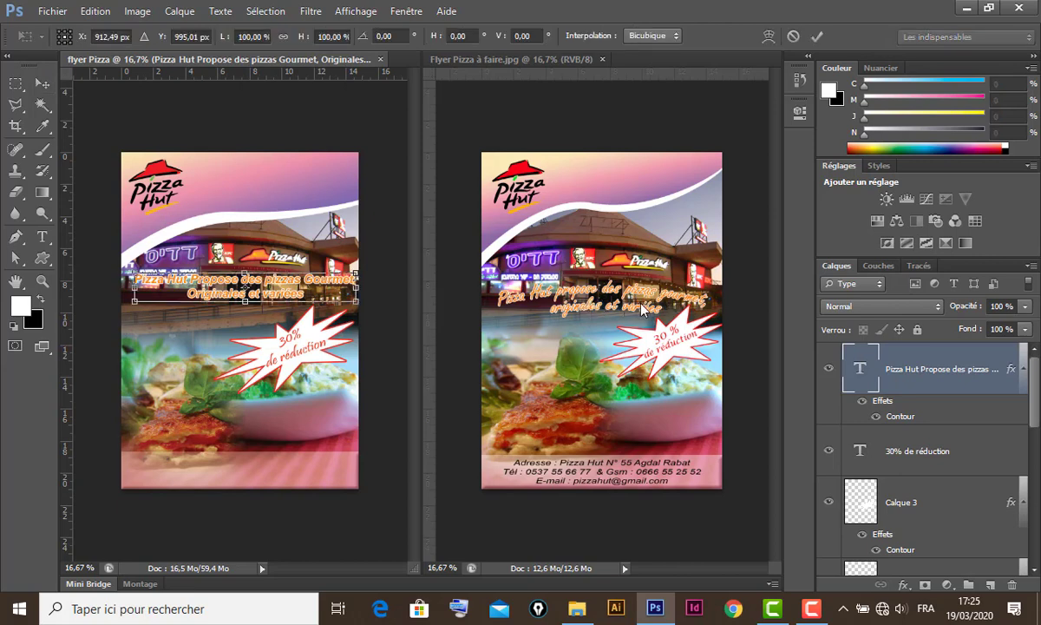
left_click(769, 36)
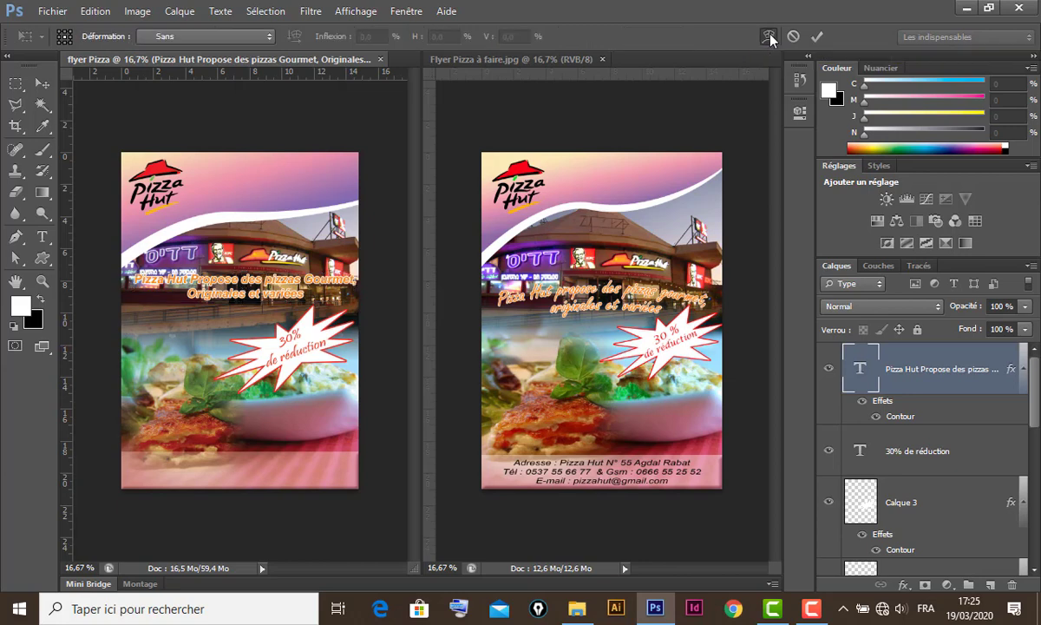
left_click(222, 37)
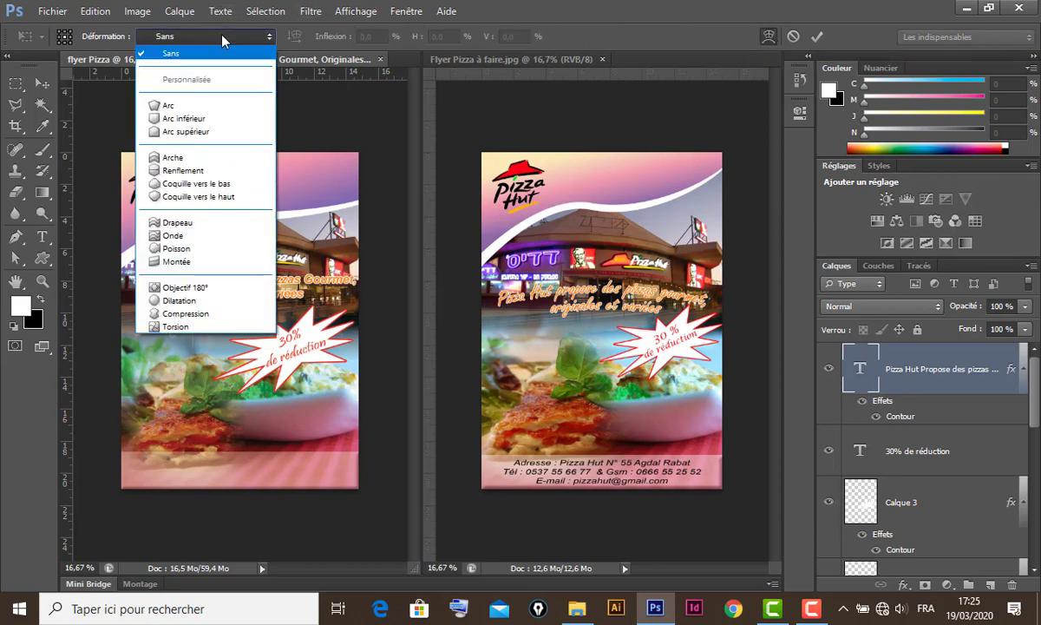
left_click(178, 104)
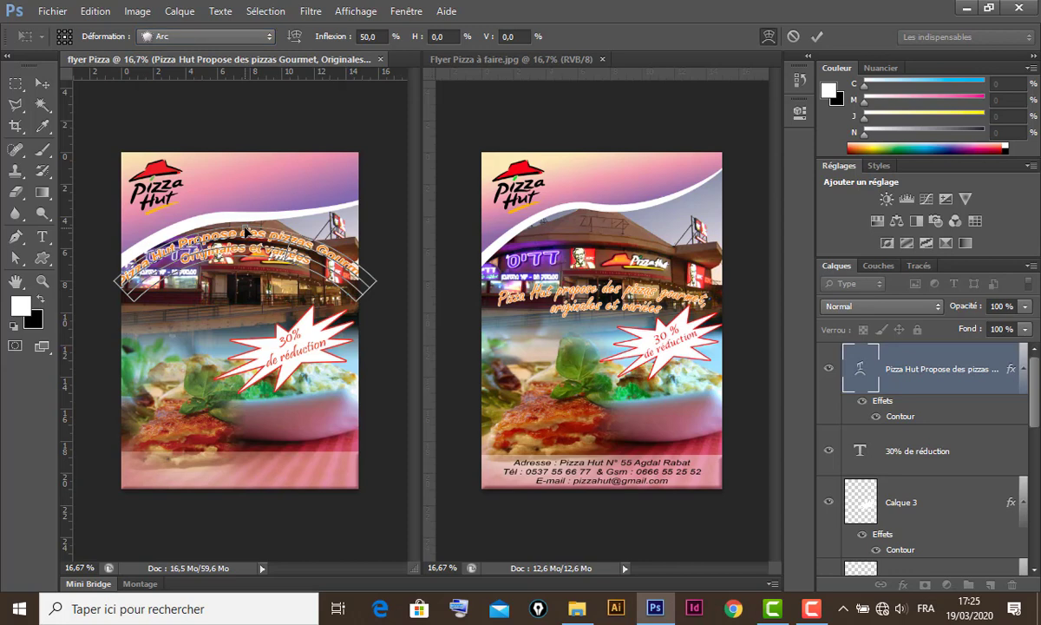
left_click_drag(245, 231, 246, 256)
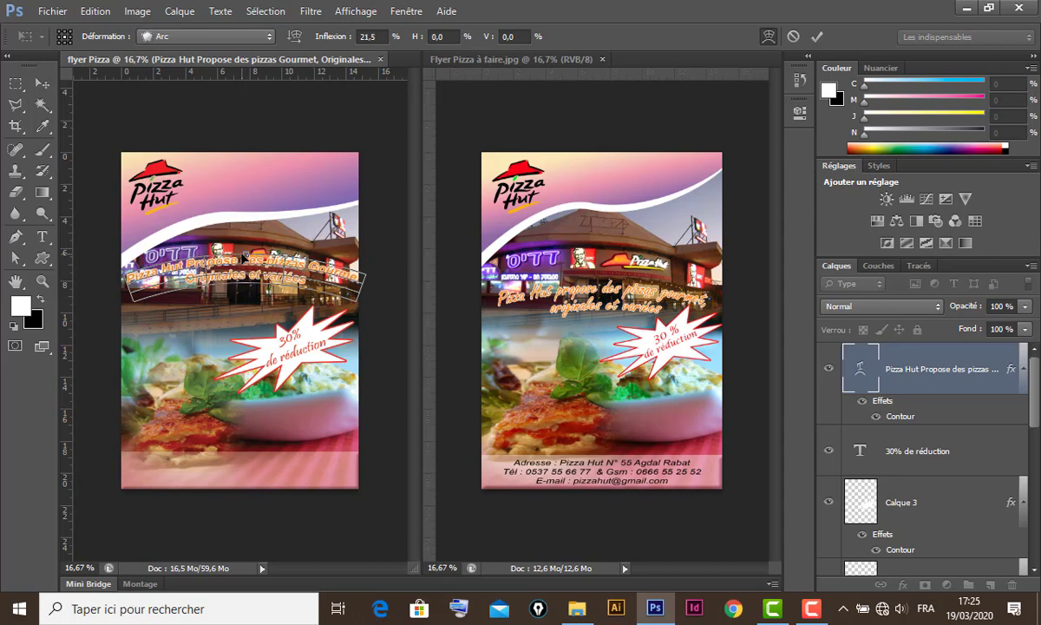
left_click(39, 84)
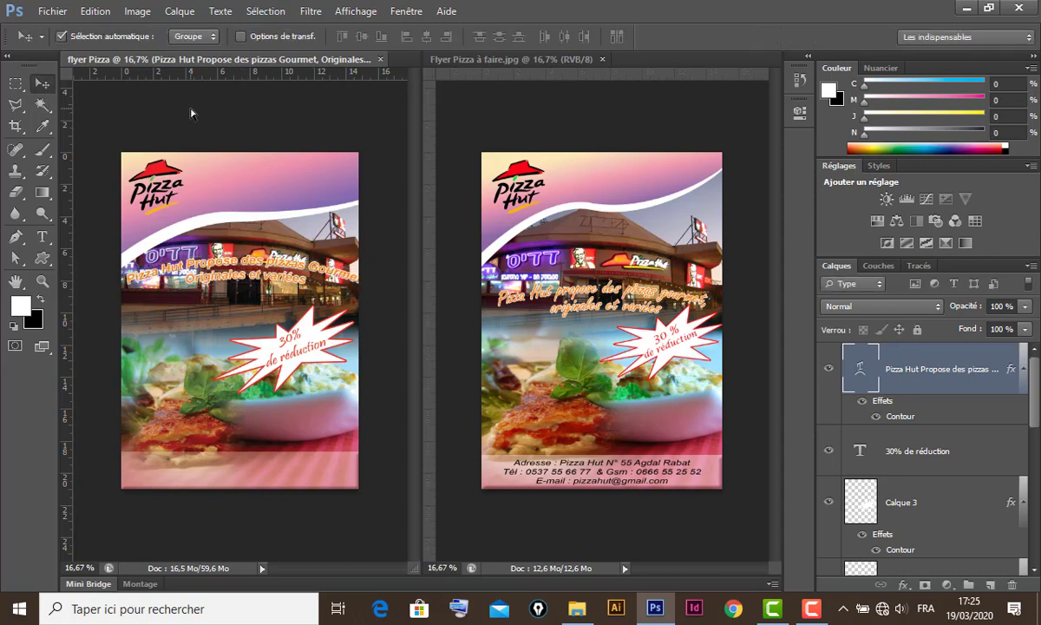
- Condense the arched headline to about 92.75% width from both sides
key("ctrl+t")
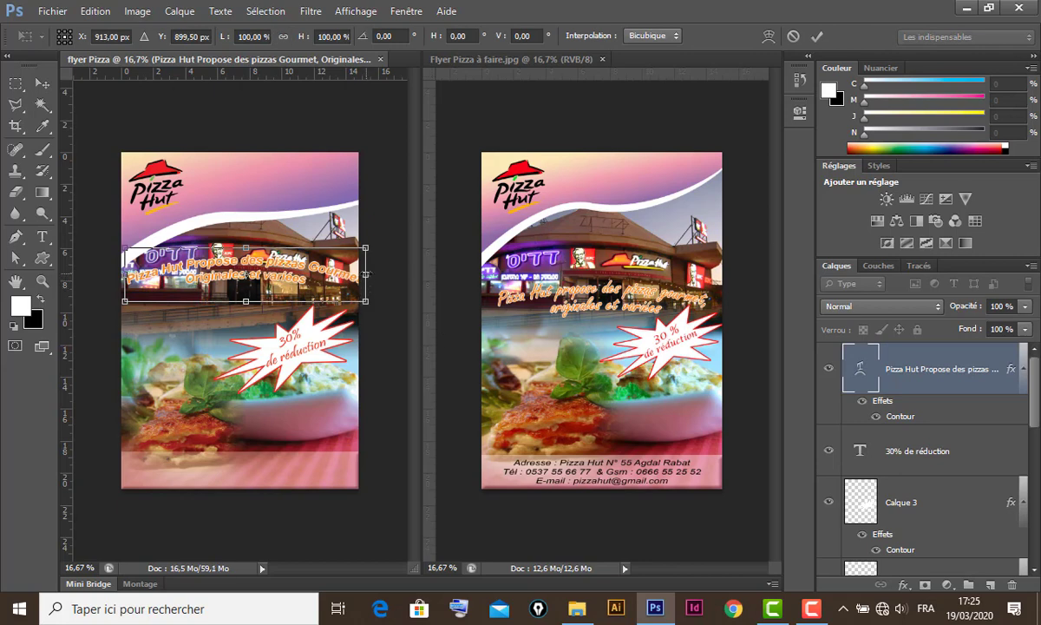
left_click_drag(365, 274, 353, 274)
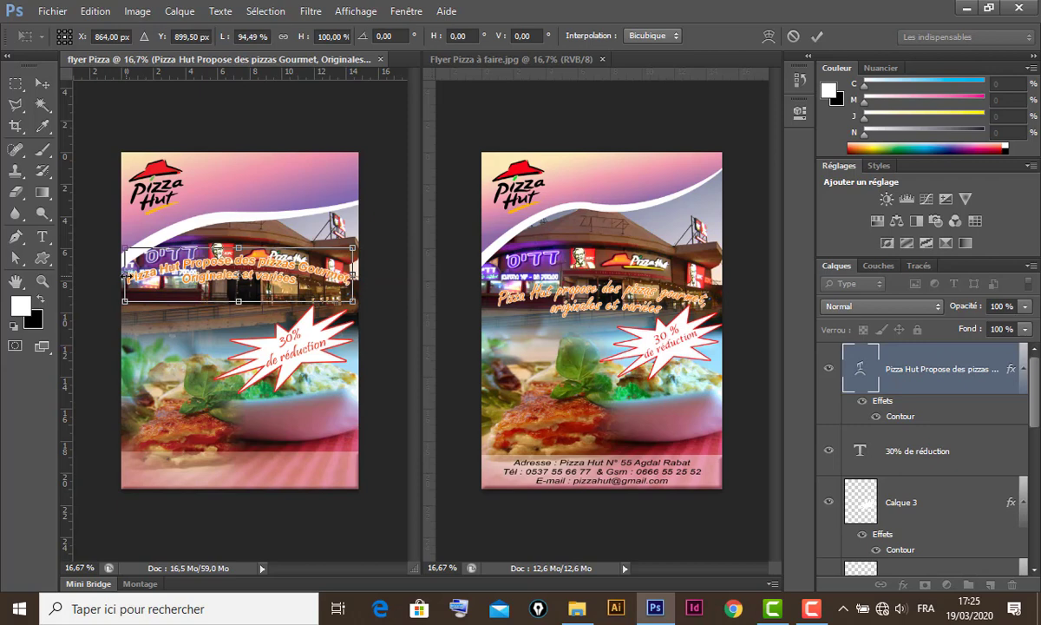
left_click_drag(126, 275, 129, 275)
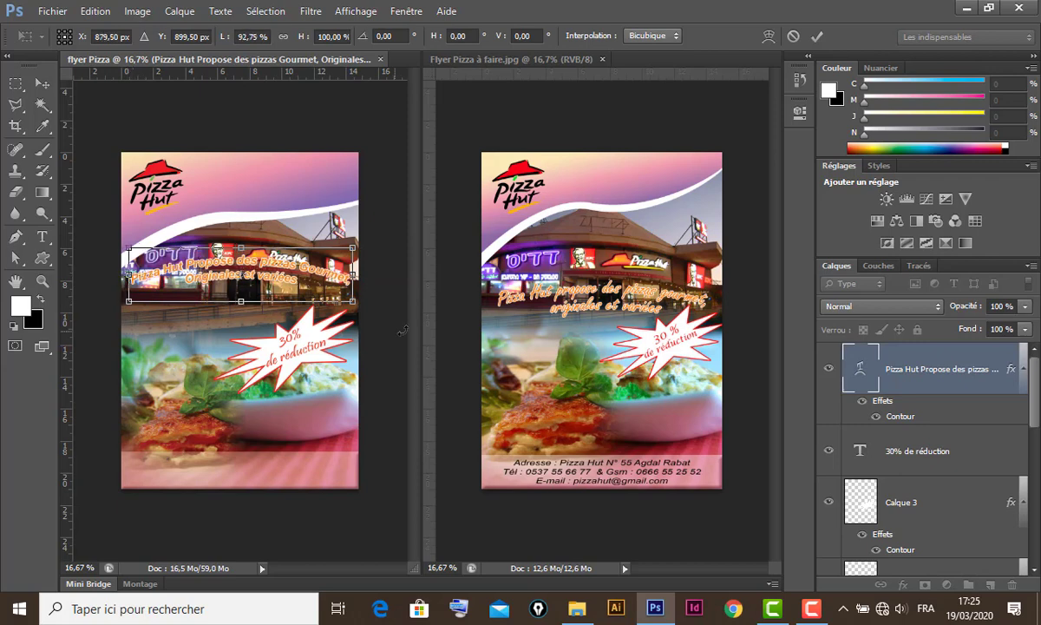
key("Return")
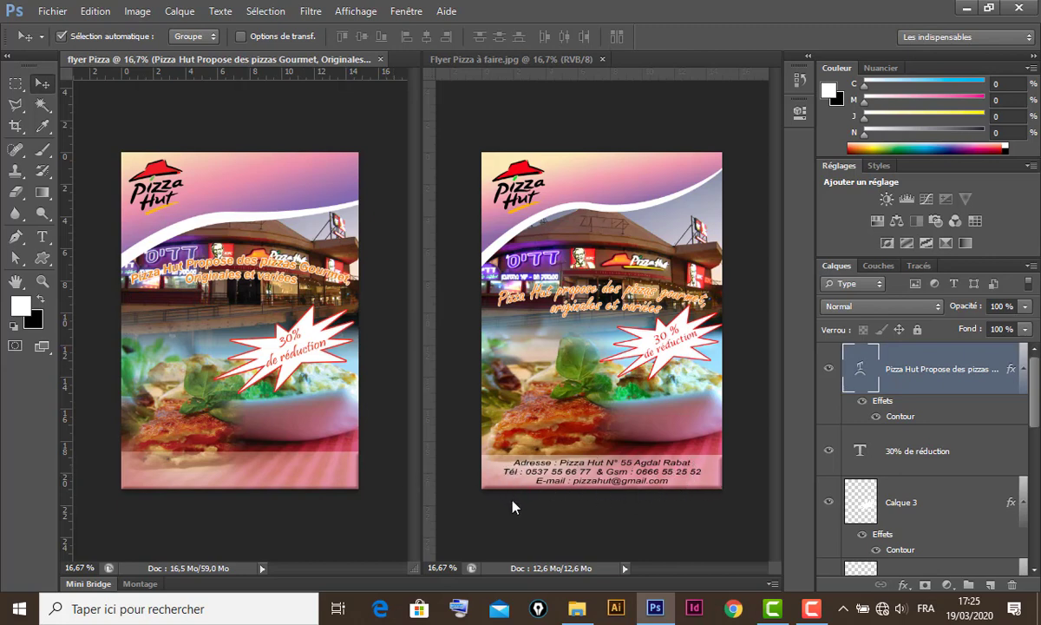
- Draw an 18 pt text box in the bottom band and type the restaurant's address, phone numbers and e-mail
left_click(41, 236)
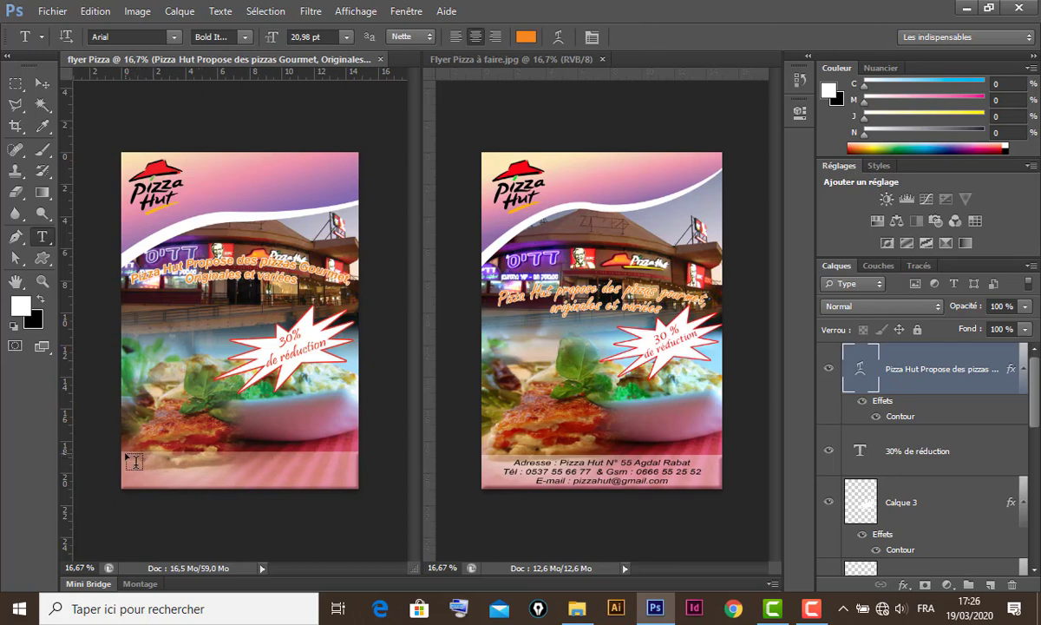
left_click_drag(128, 451, 356, 492)
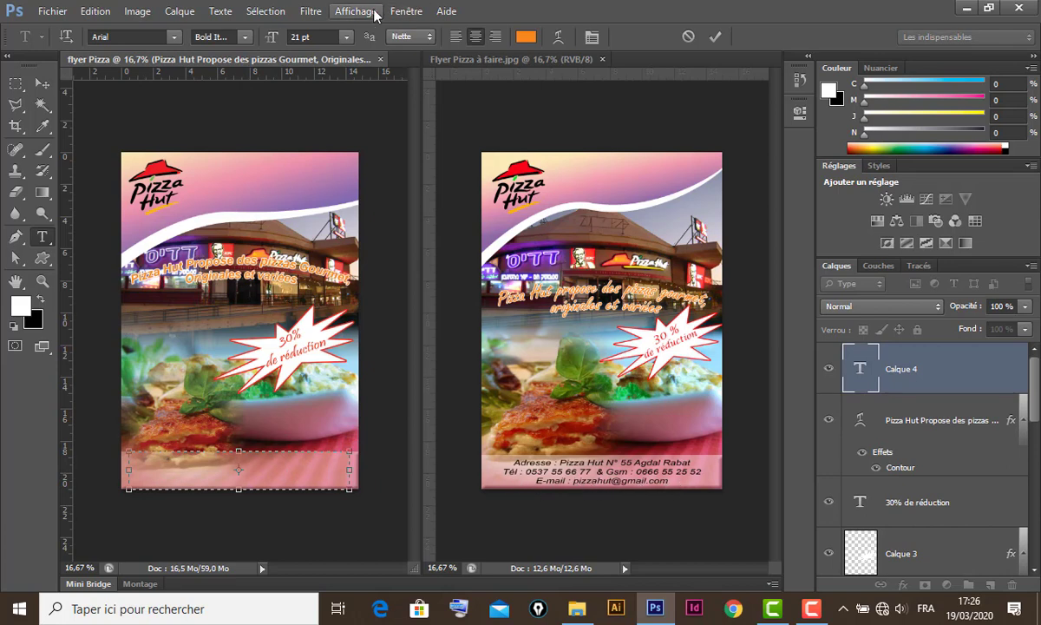
left_click(349, 37)
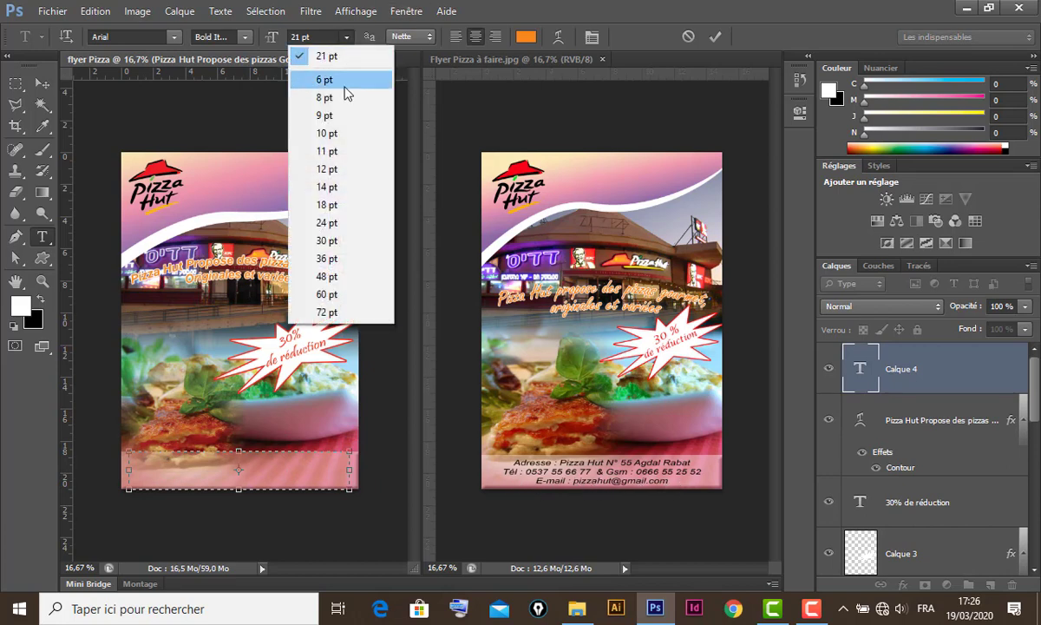
left_click(327, 204)
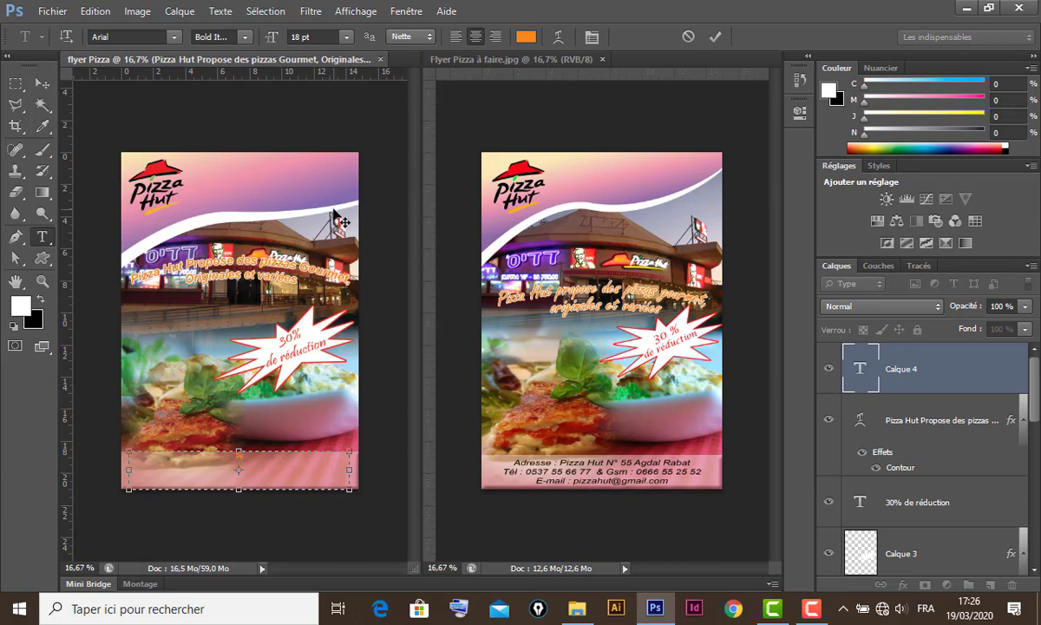
type("Adresse")
type("e")
type(" :")
type(" Pizza")
type(" Hu")
type("66")
type(" 77 &")
type("E-mail")
type(" : ")
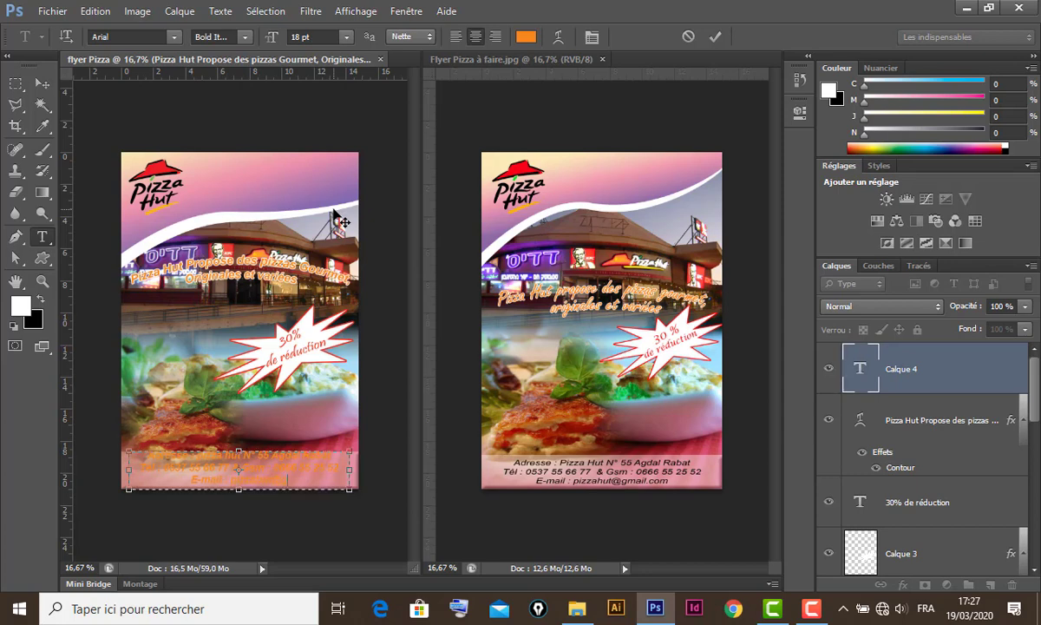
left_click(41, 87)
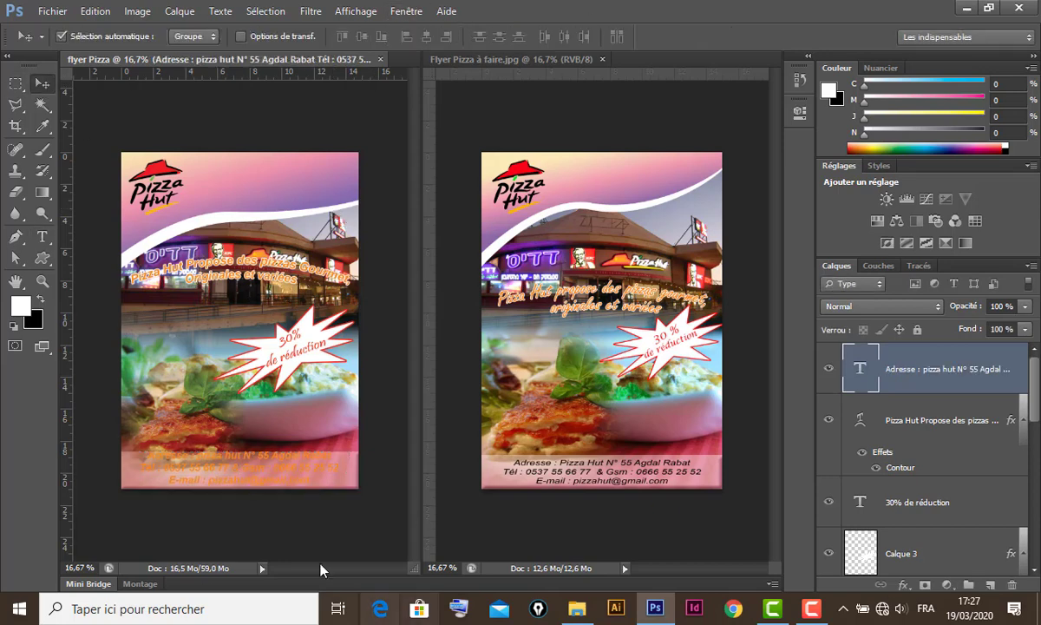
- Change the address text colour to pure black
double_click(862, 371)
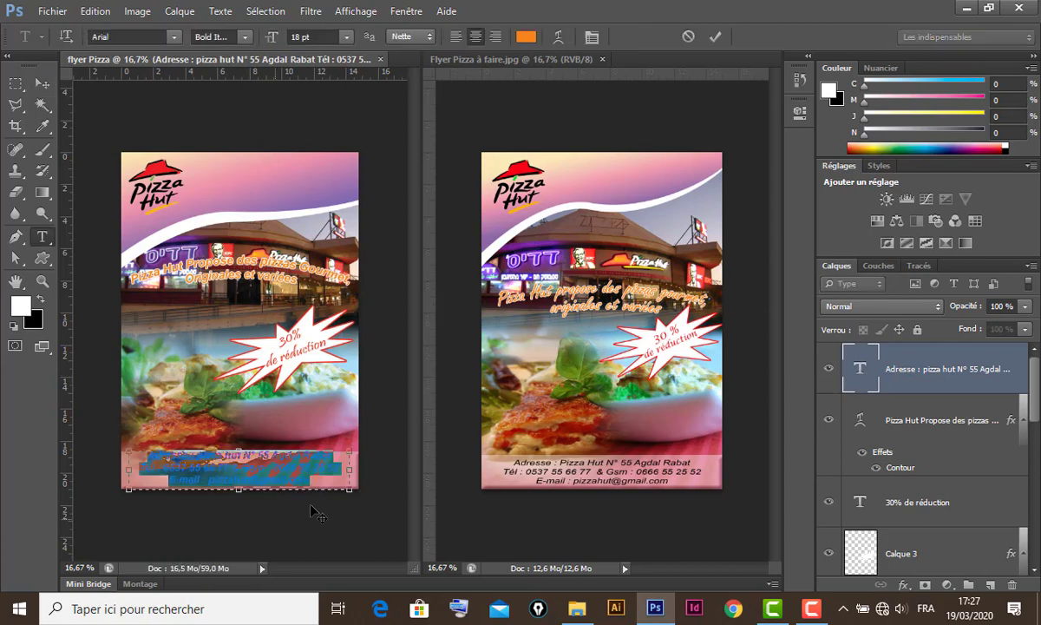
left_click(526, 38)
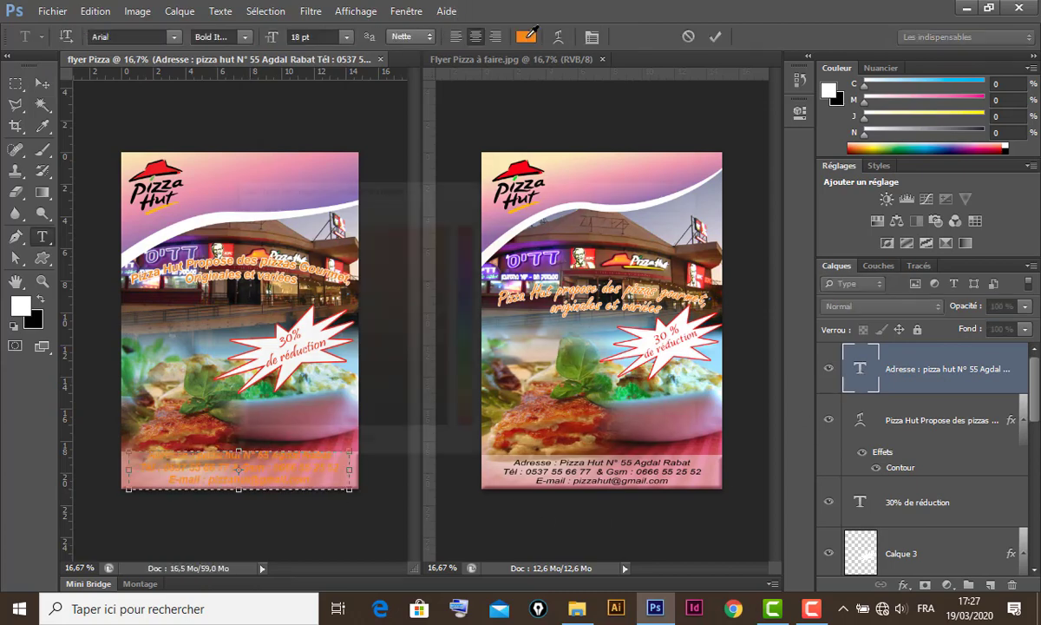
left_click(441, 426)
left_click(445, 431)
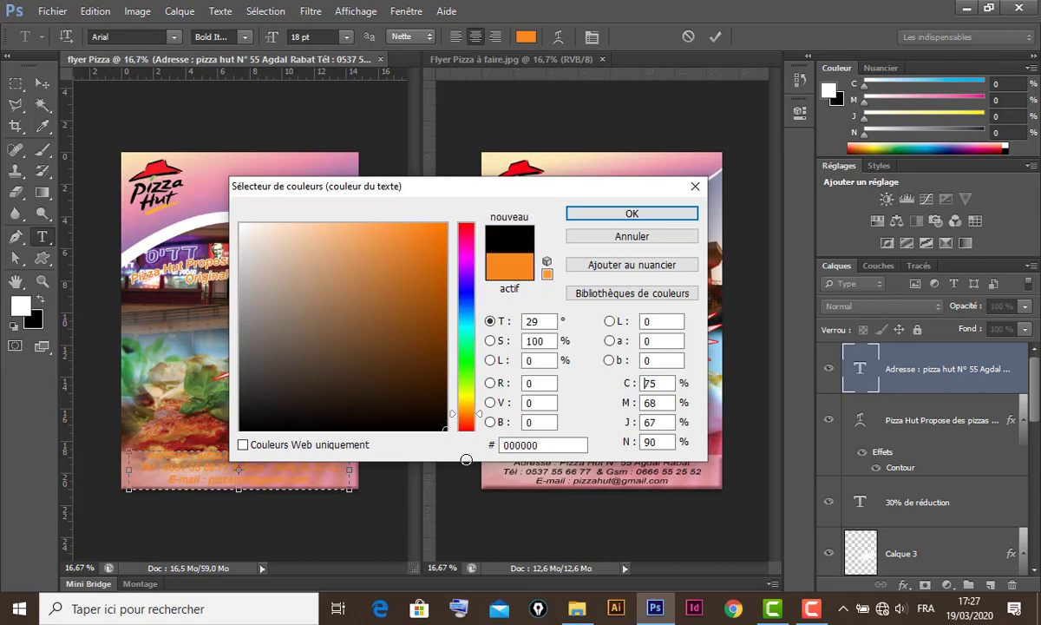
left_click(650, 213)
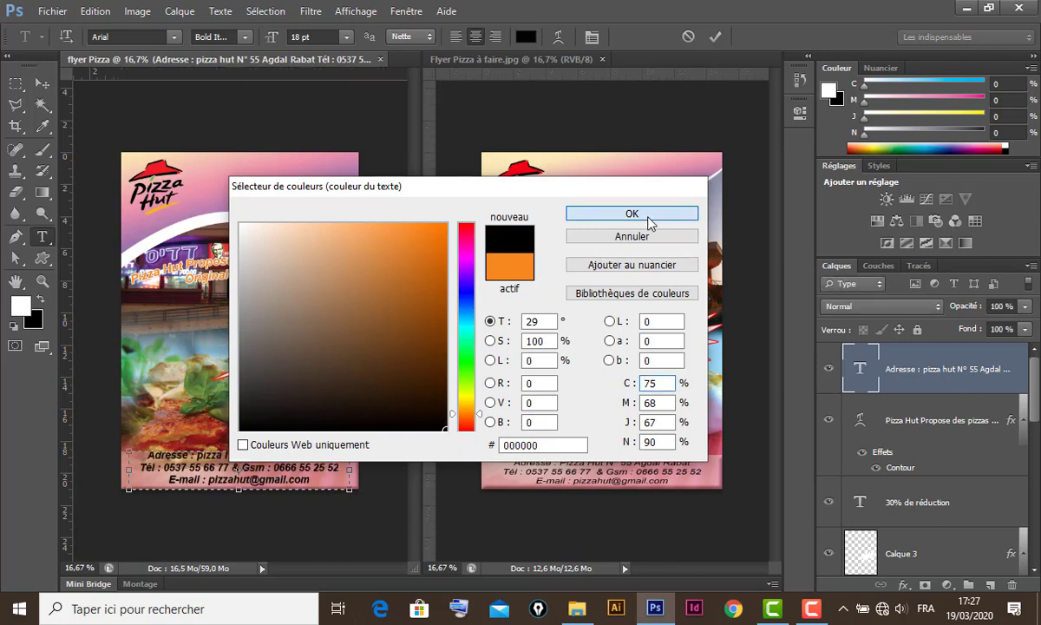
left_click(42, 83)
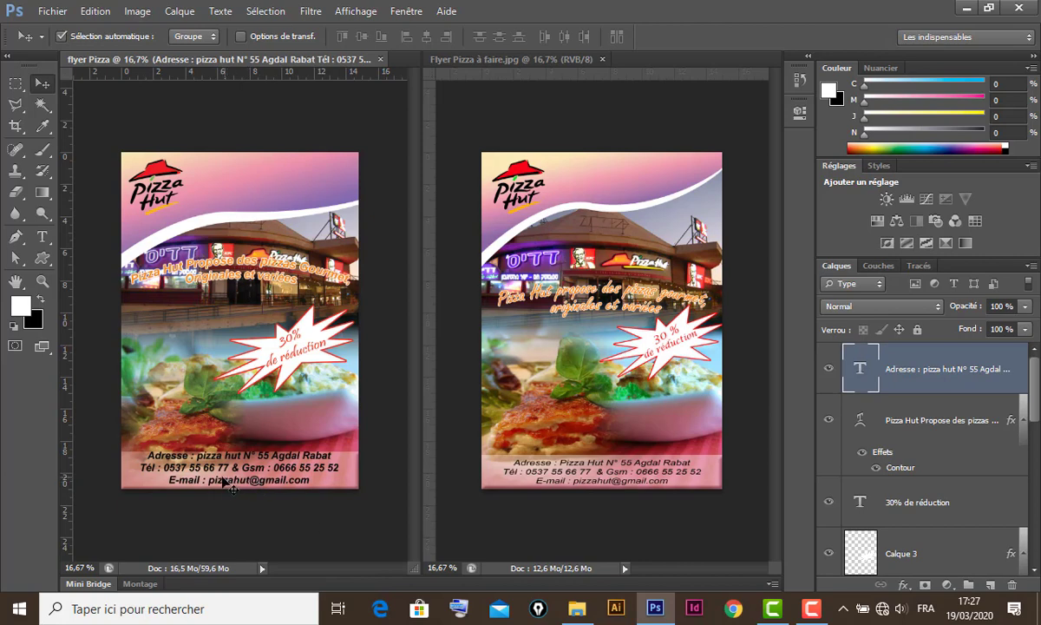
- Set the address text to Regular, 16 pt, and nudge it slightly down
double_click(860, 371)
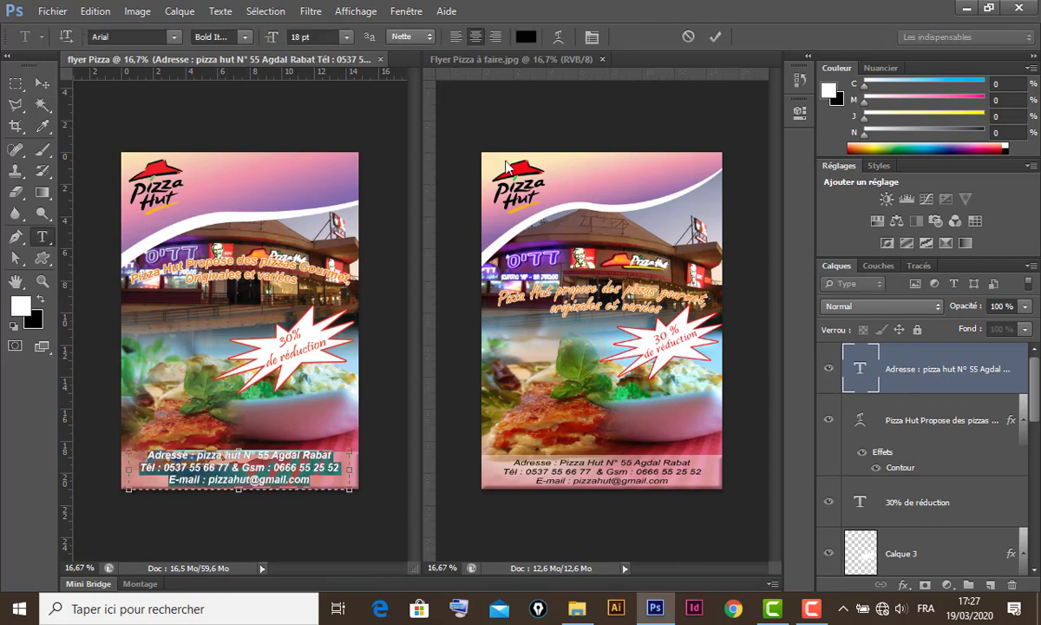
left_click(247, 37)
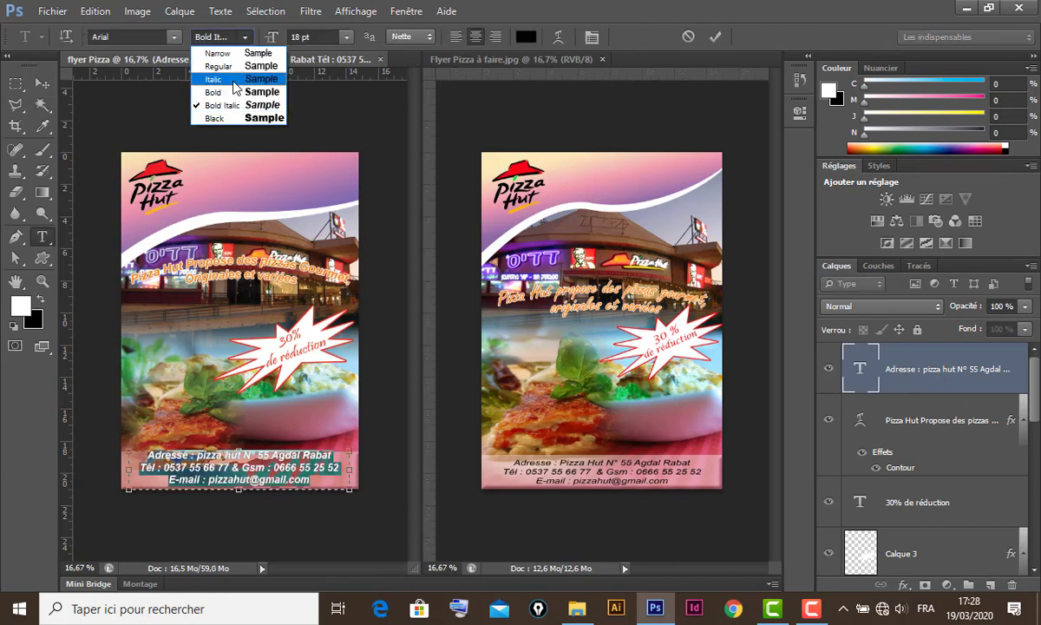
left_click(232, 65)
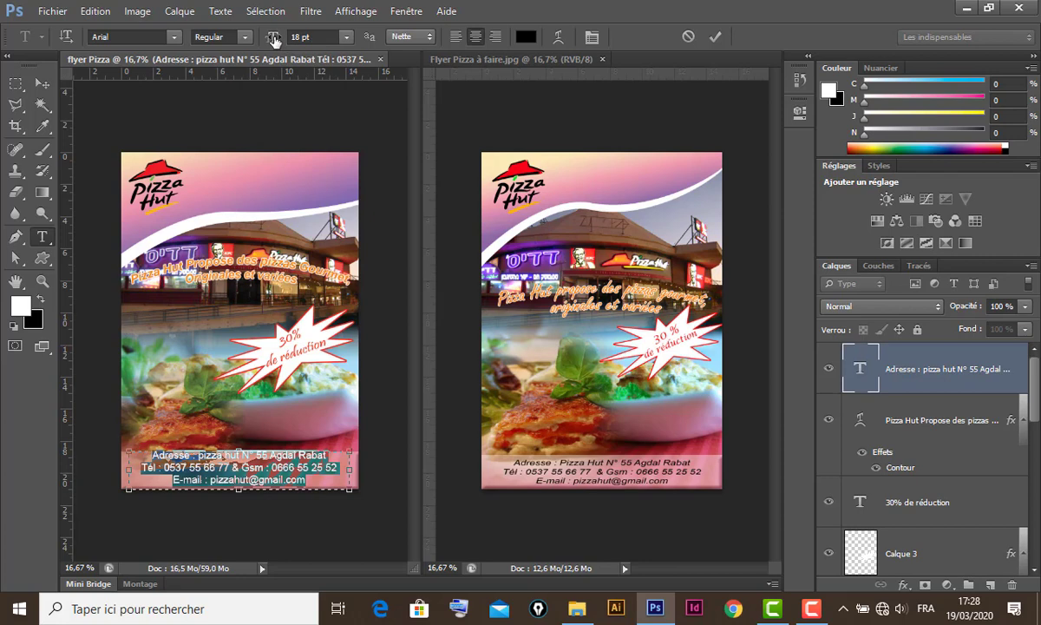
left_click_drag(273, 41, 271, 43)
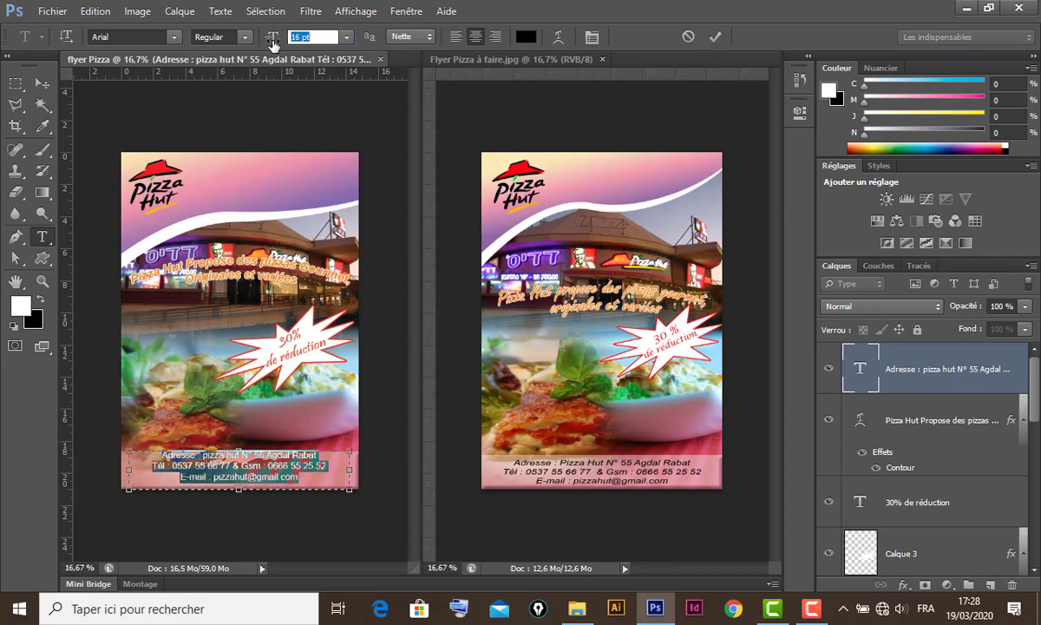
left_click(42, 84)
key("Down")
key("Down")
key("Down")
key("Down")
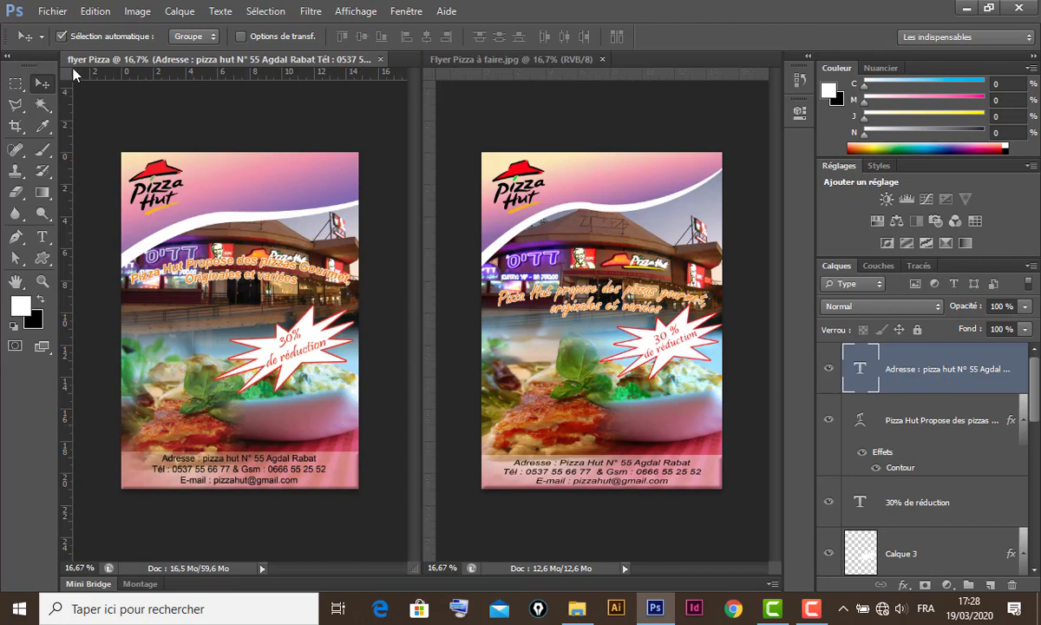
- Save As 'flyer Pizza 19 mars 2020' in PSD format, accepting the format options
left_click(54, 15)
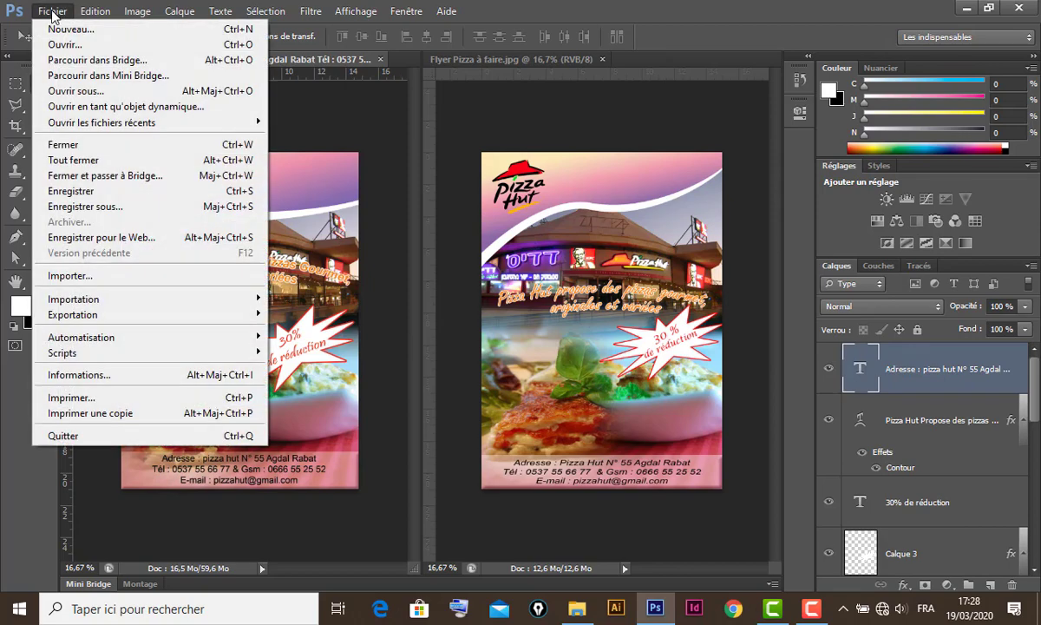
left_click(124, 213)
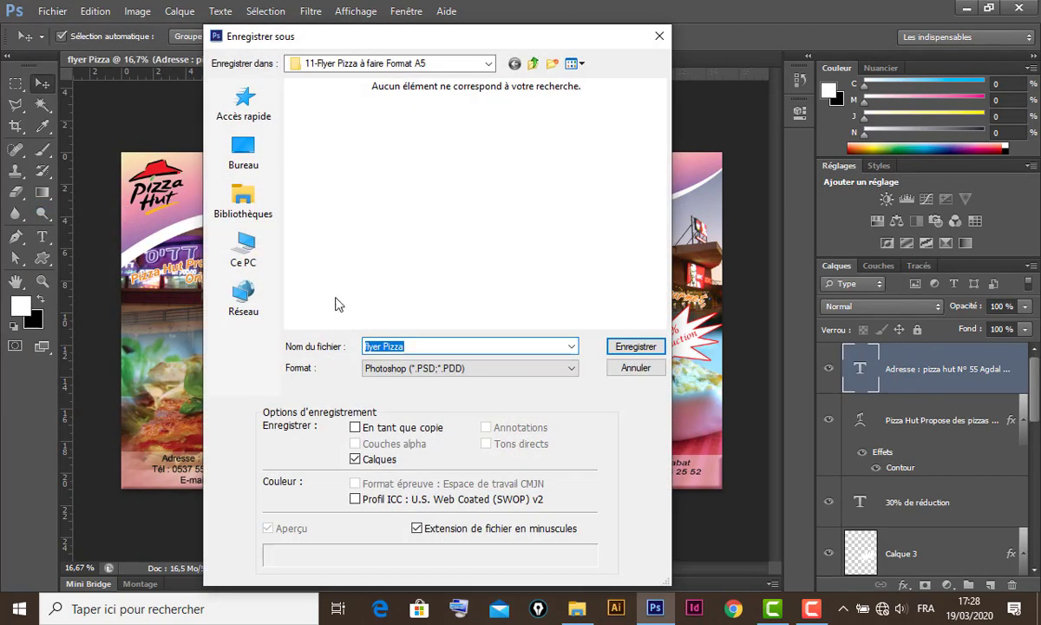
left_click(418, 347)
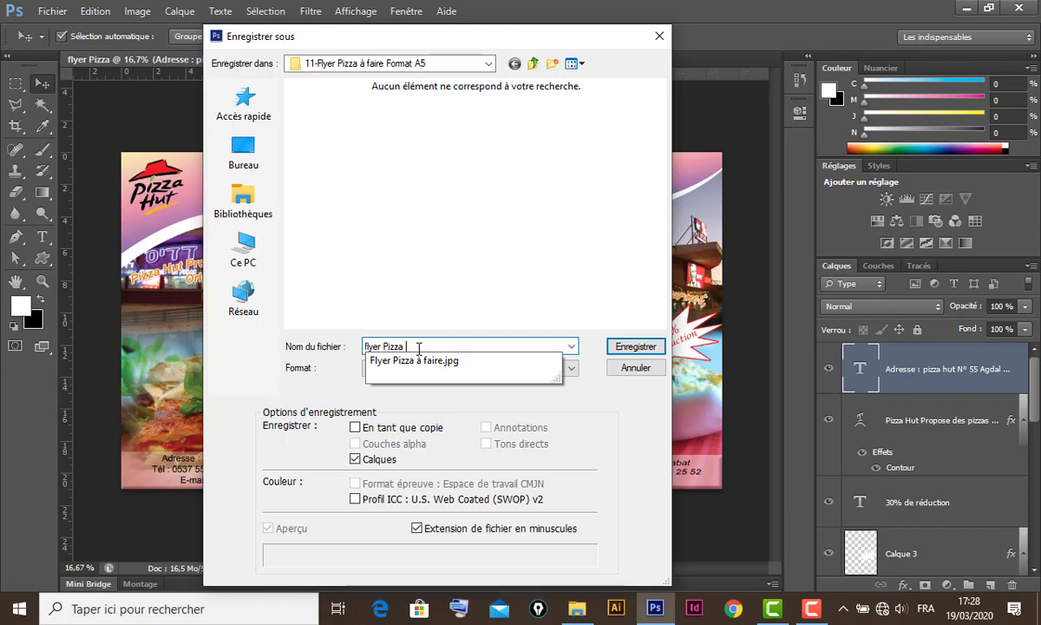
type("19")
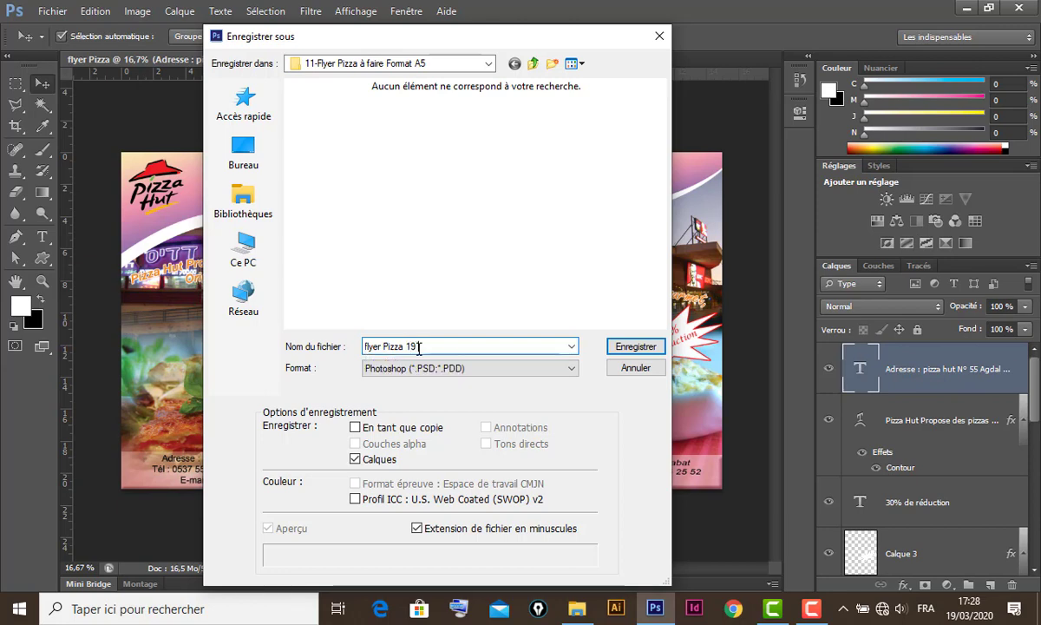
type(" mars ")
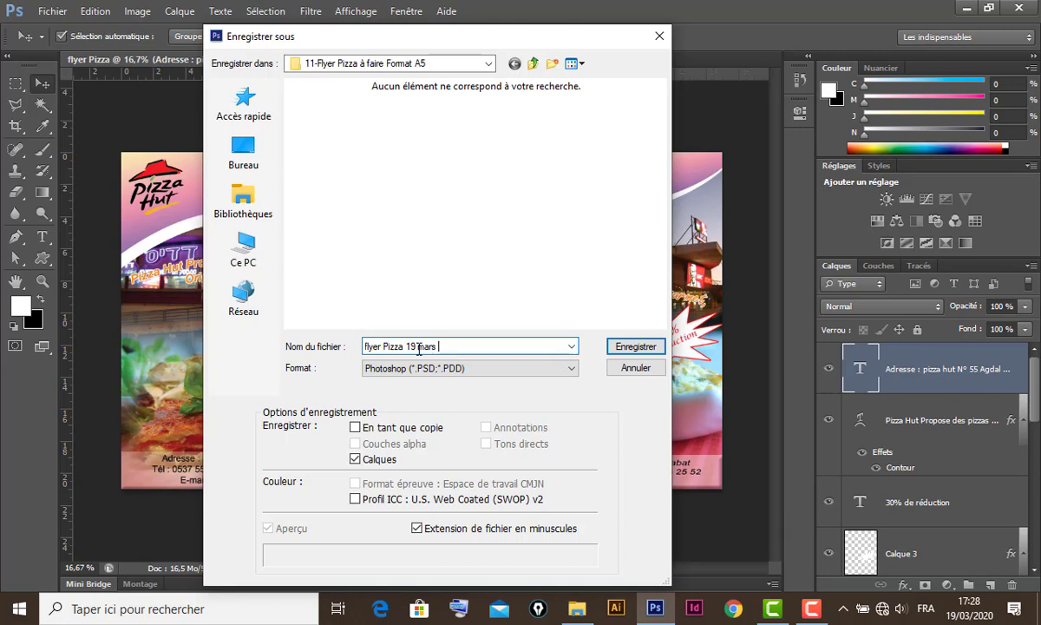
type("2020")
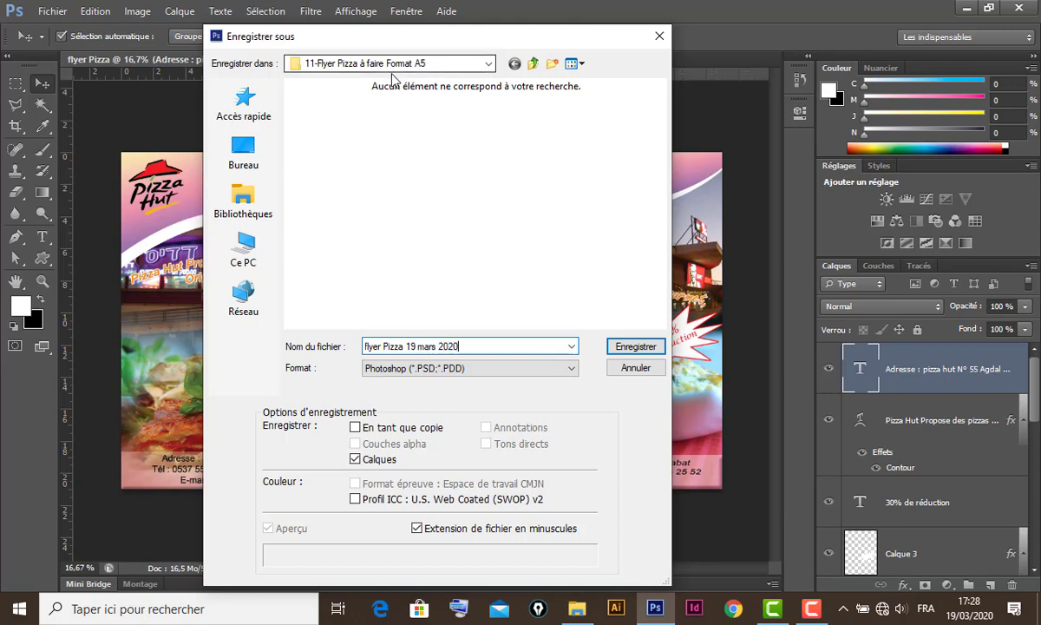
left_click(643, 349)
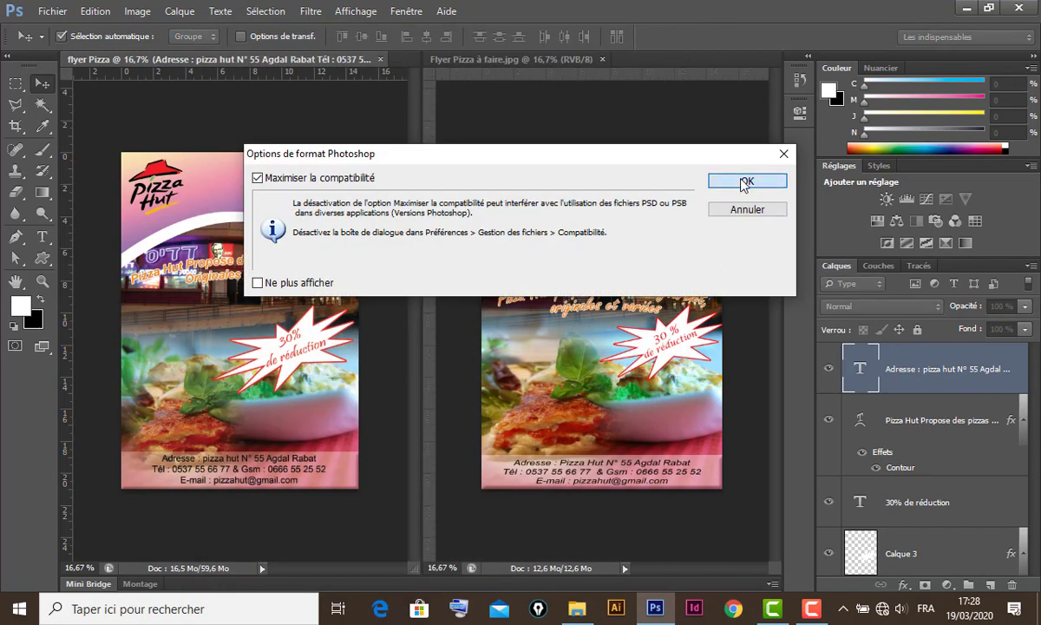
left_click(744, 181)
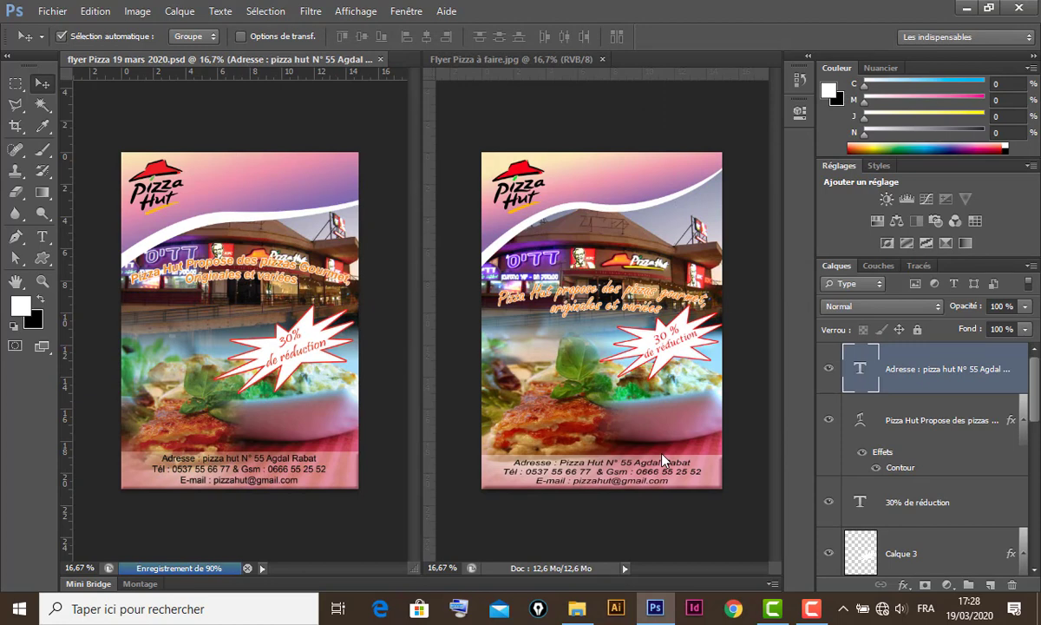